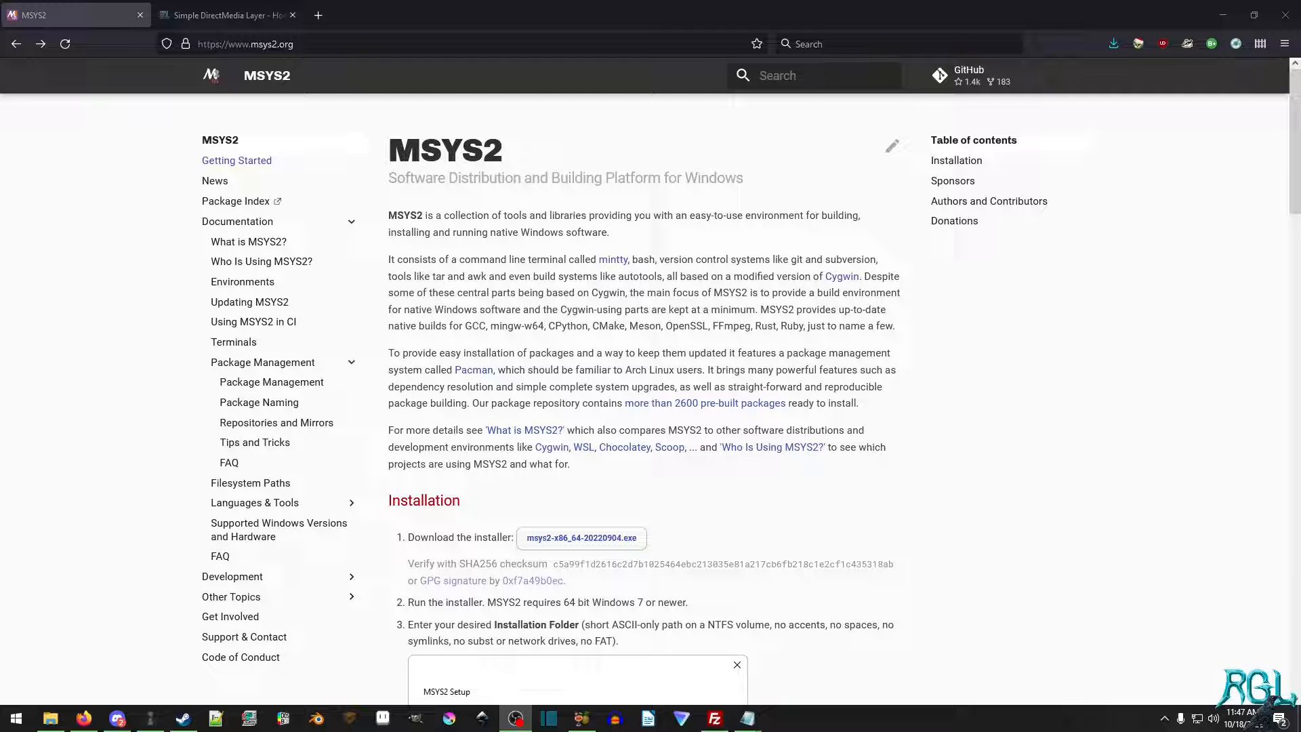
Start downloading the msys2-x86_64 installer from the MSYS2 site.
click(1113, 44)
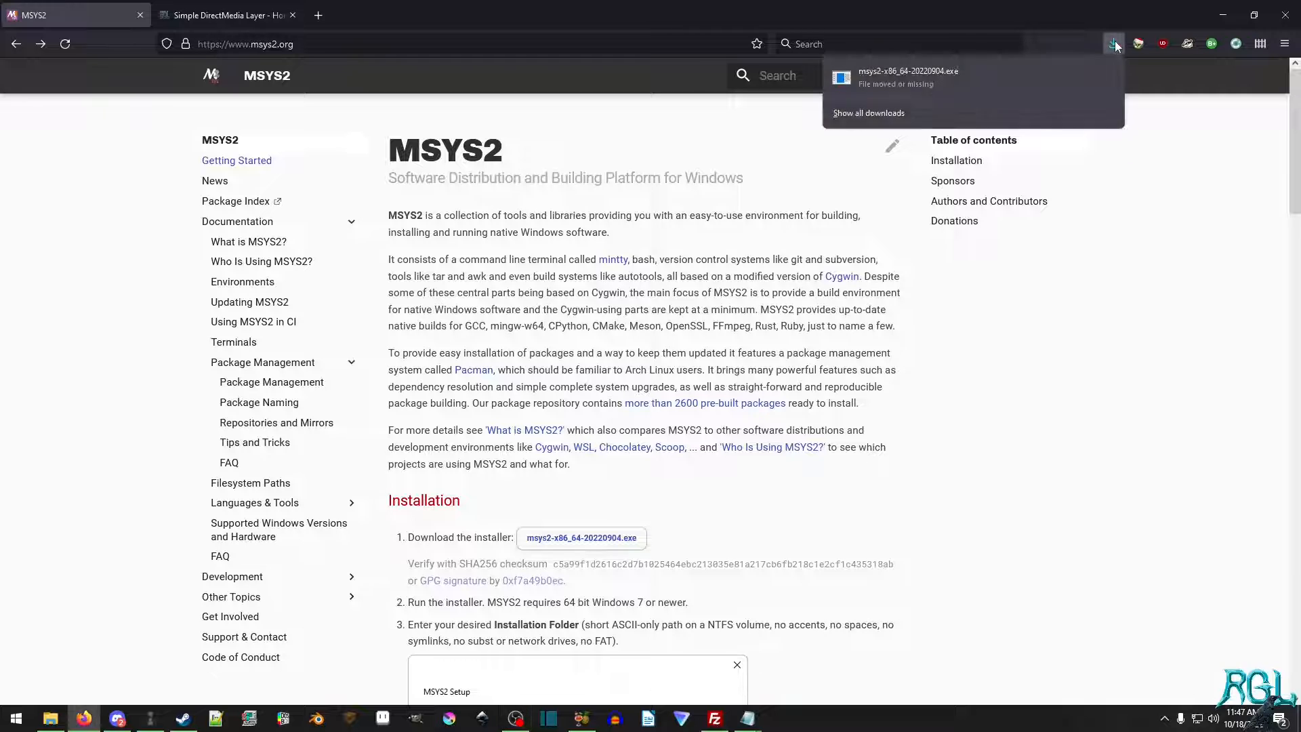
click(1113, 44)
click(582, 537)
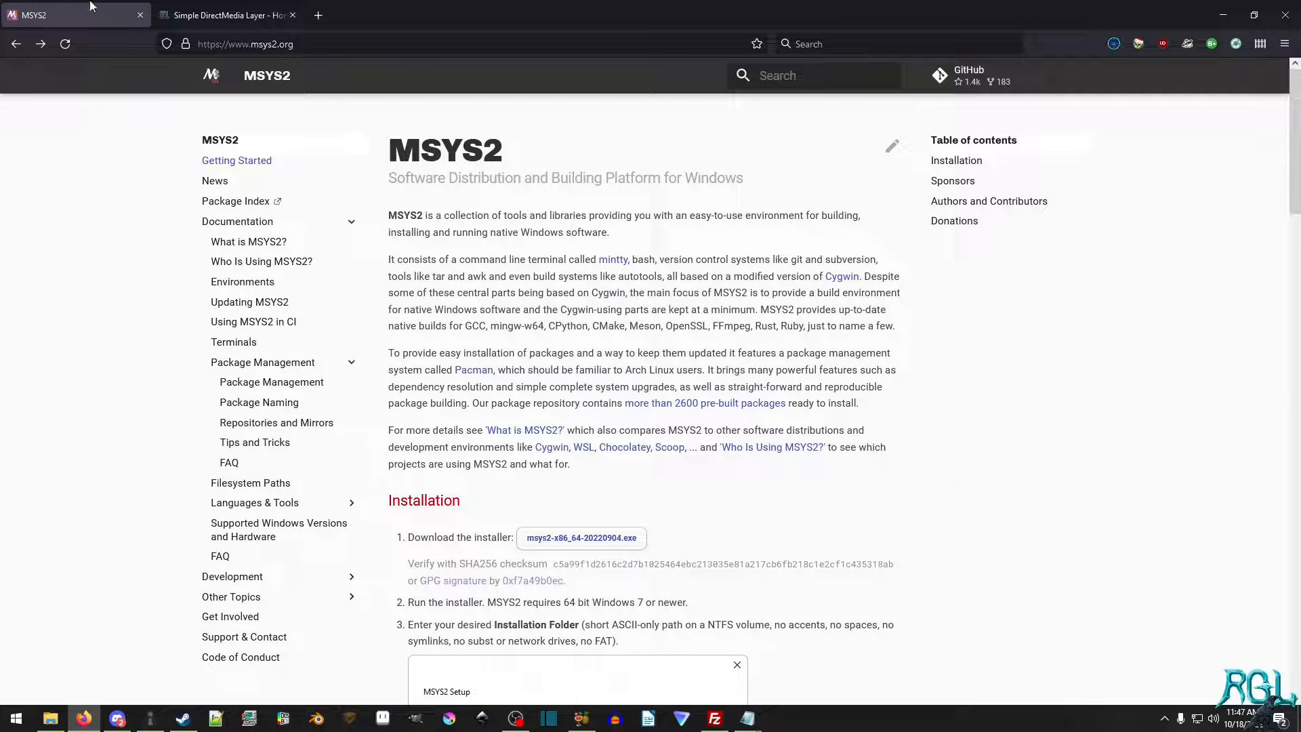
Open the SDL Releases and SDL Wiki pages in background tabs from libsdl.org, then return to MSYS2.
click(225, 15)
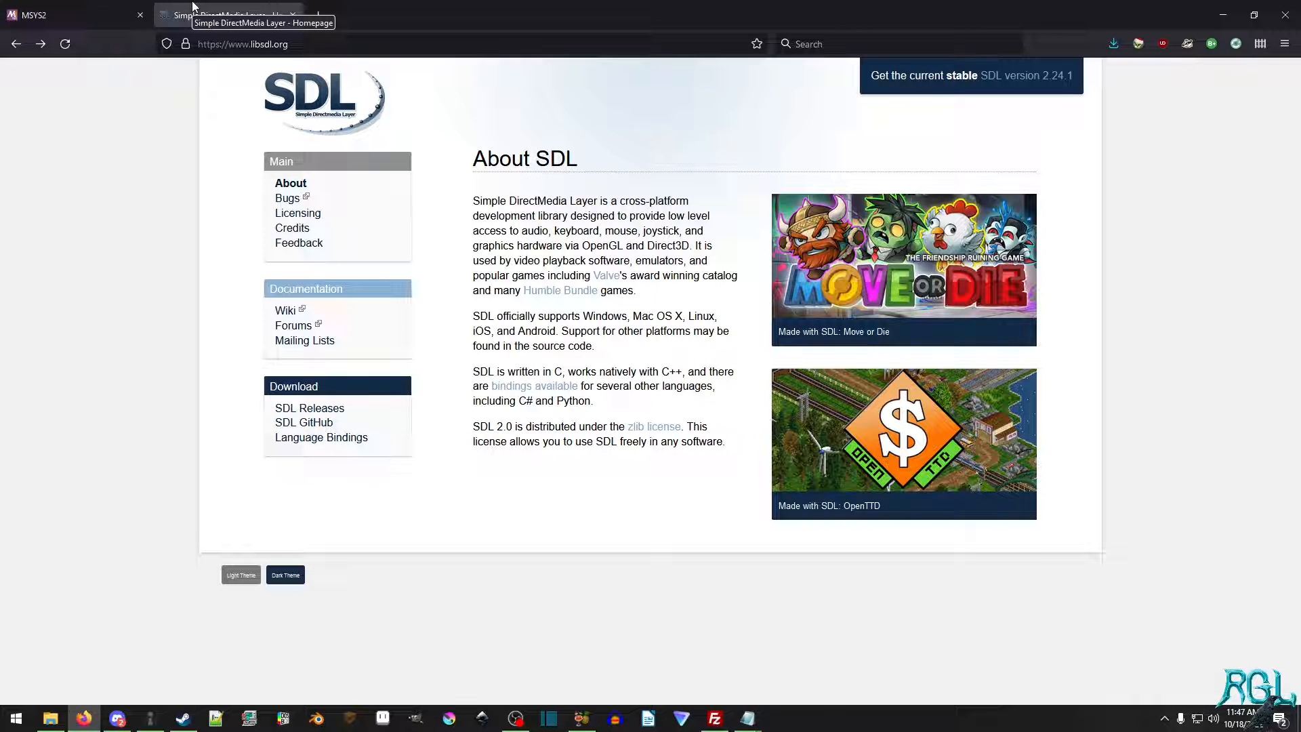
middle_click(323, 408)
middle_click(285, 310)
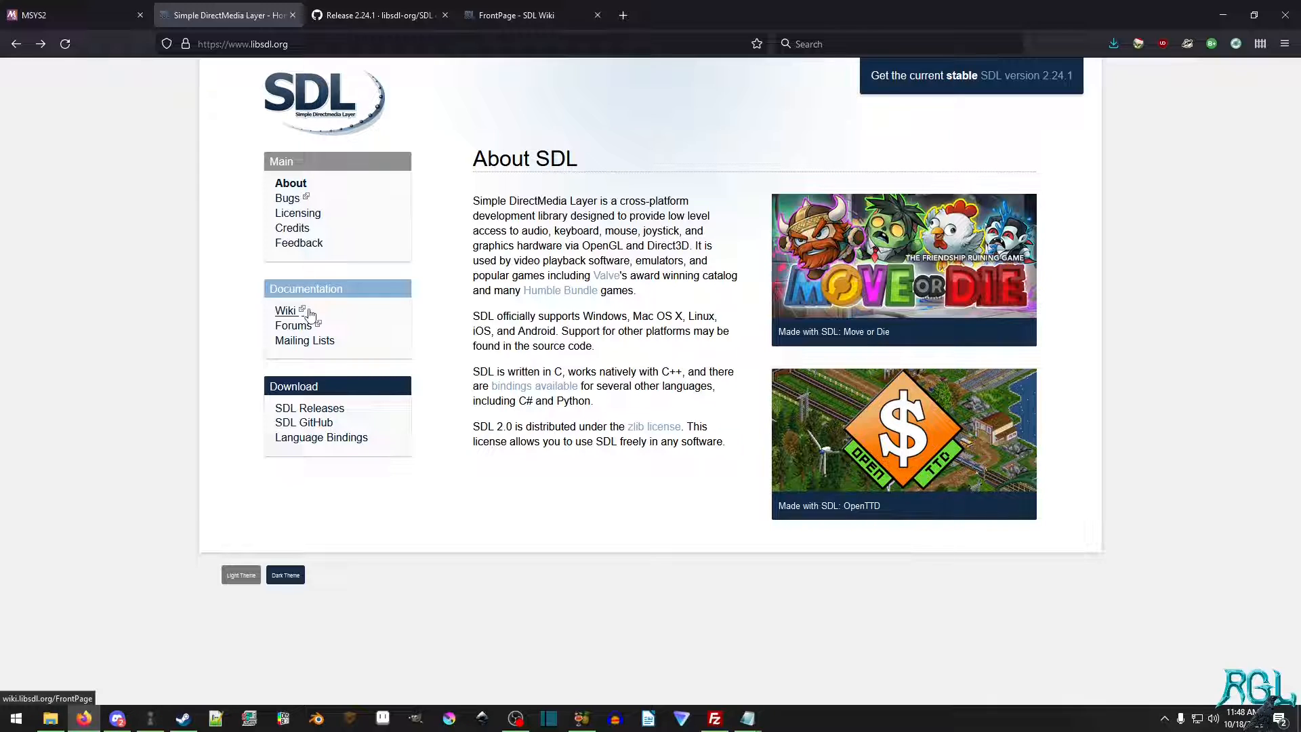
click(71, 15)
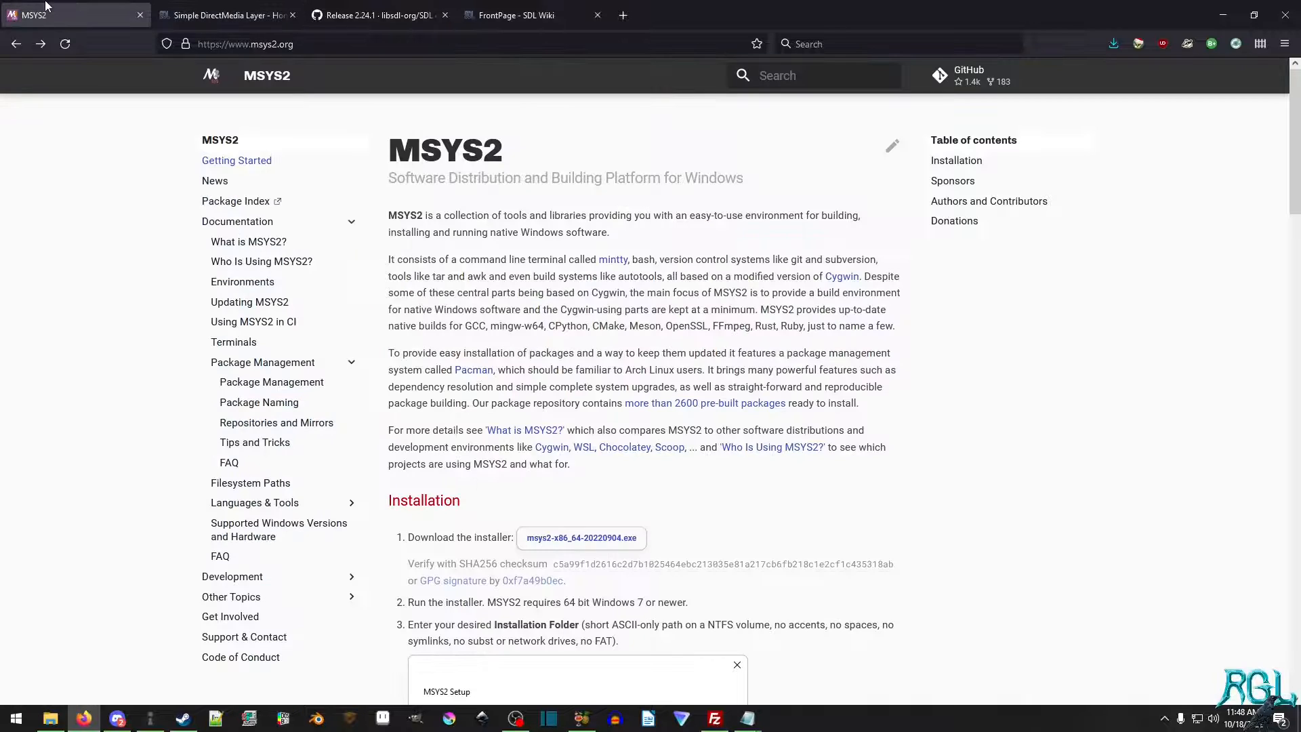
click(1113, 43)
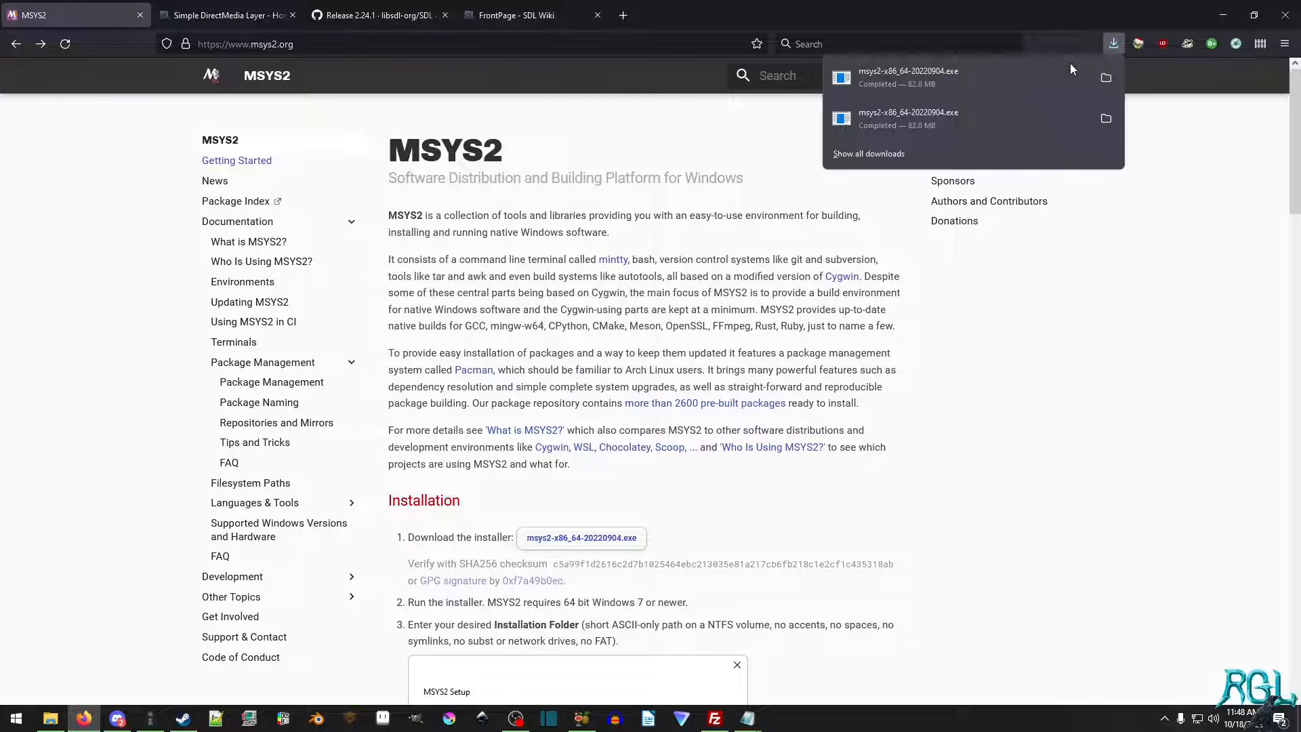
Run the MSYS2 installer, accepting C:\msys64 and the default Start Menu folder to begin installing.
click(1027, 70)
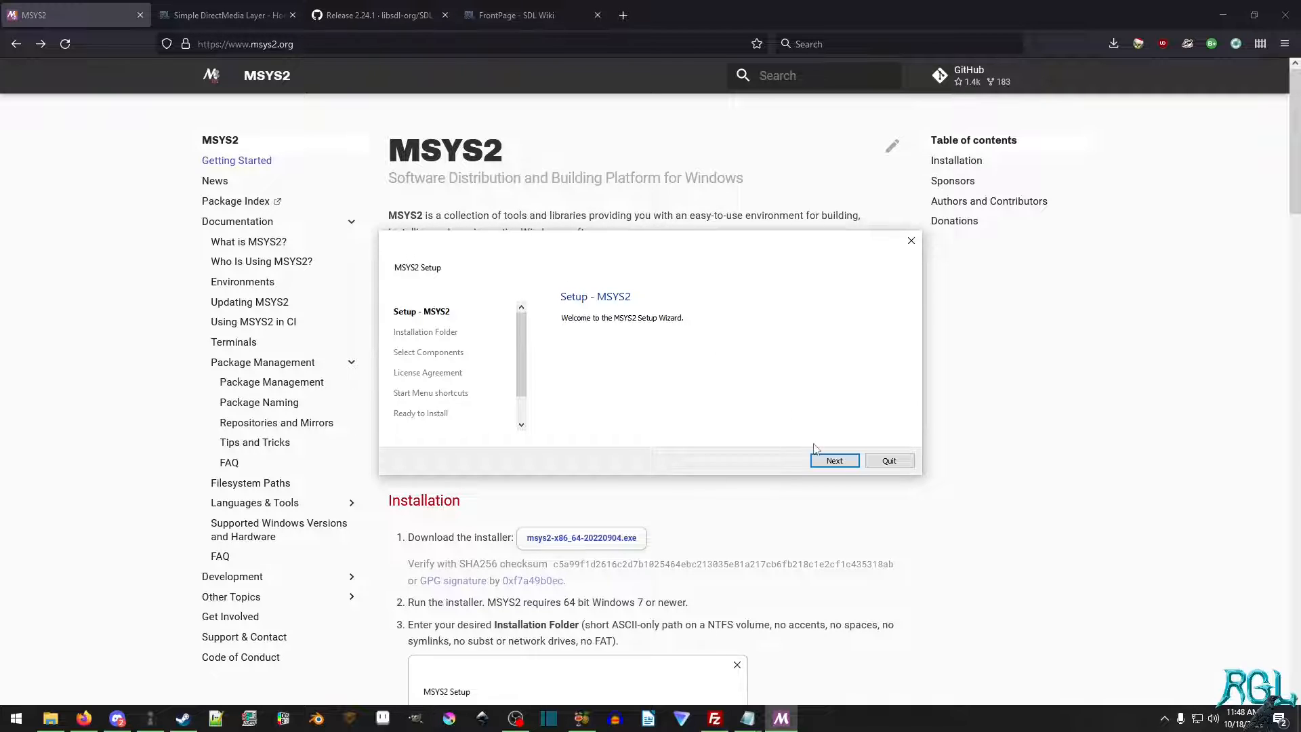
click(835, 460)
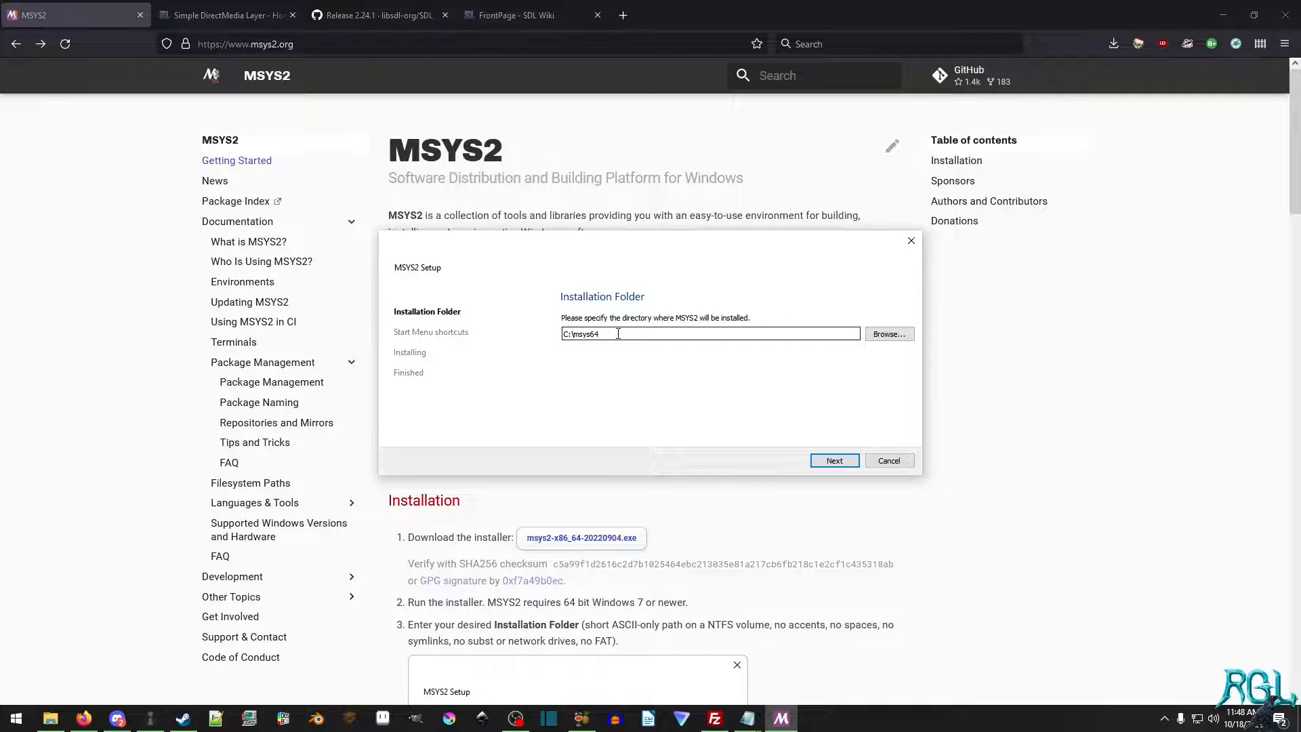
click(833, 461)
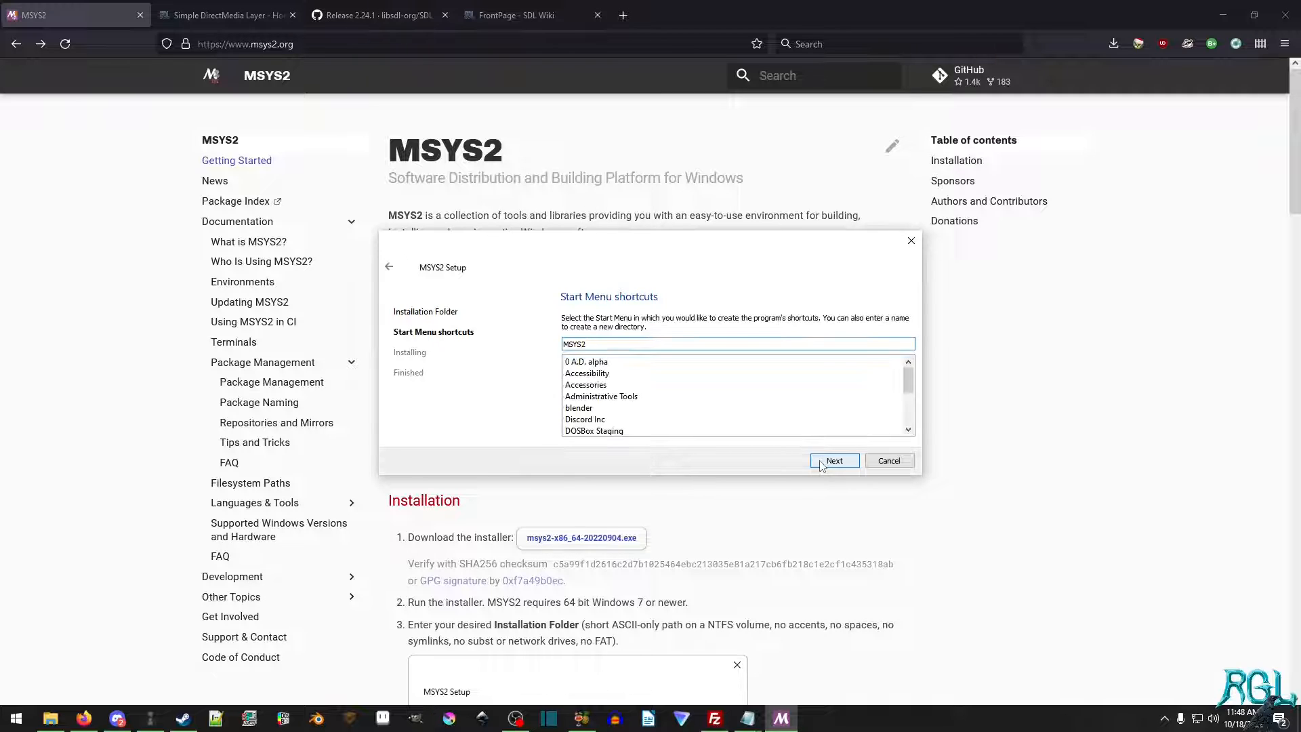
click(822, 464)
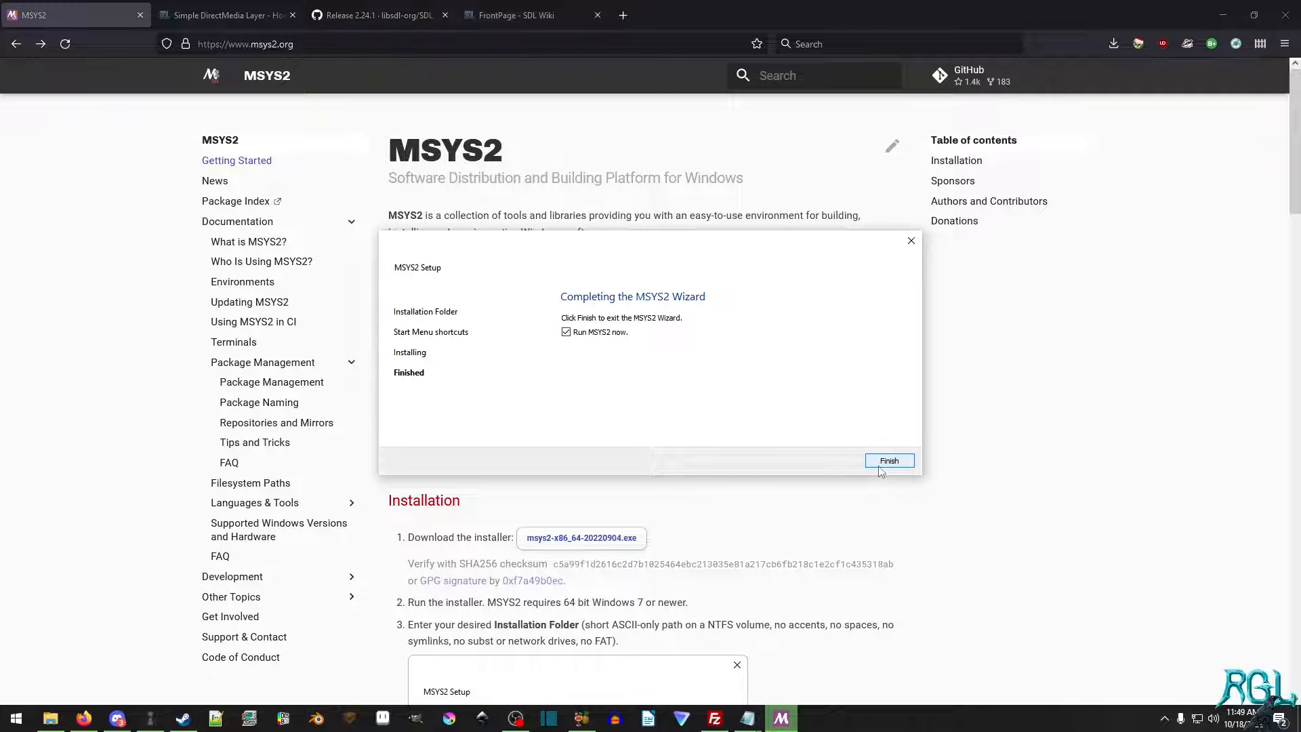
Finish setup launching the MINGW64 shell, centre its window and pin MSYS2 to the taskbar.
click(889, 461)
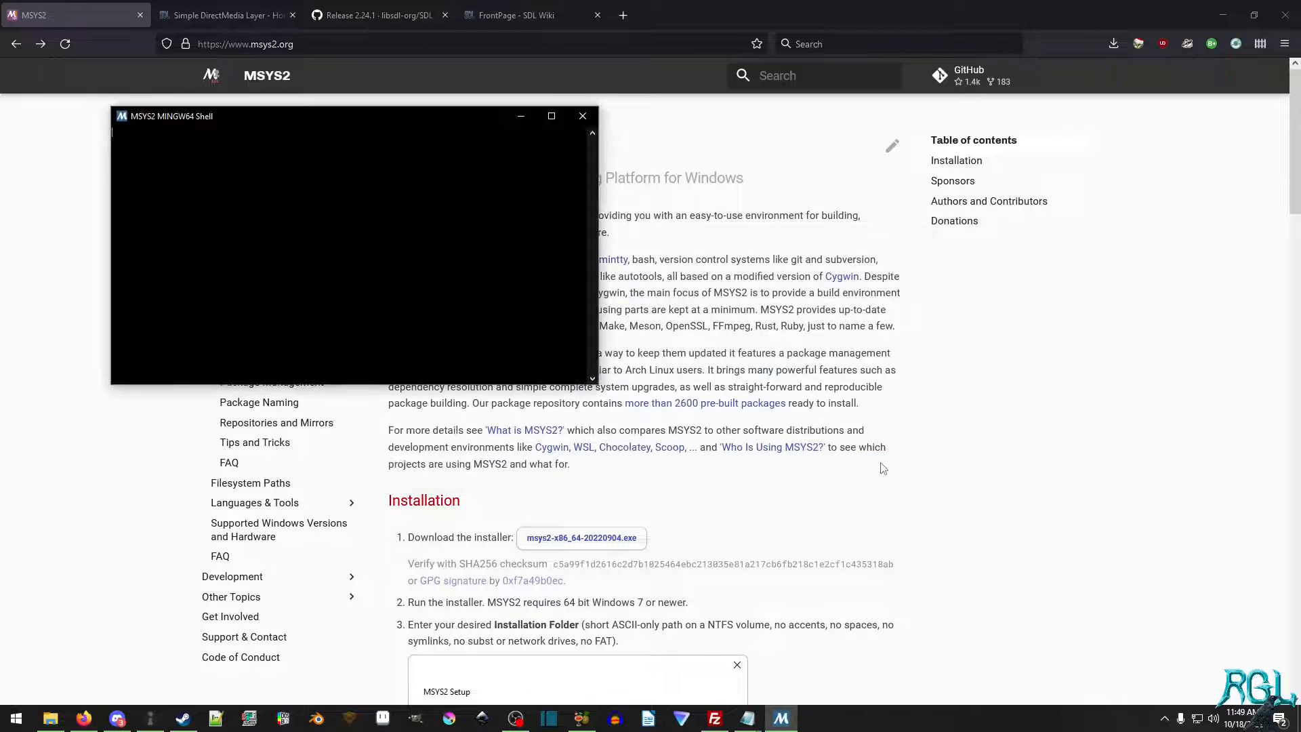
drag(273, 117, 516, 216)
right_click(782, 719)
click(747, 668)
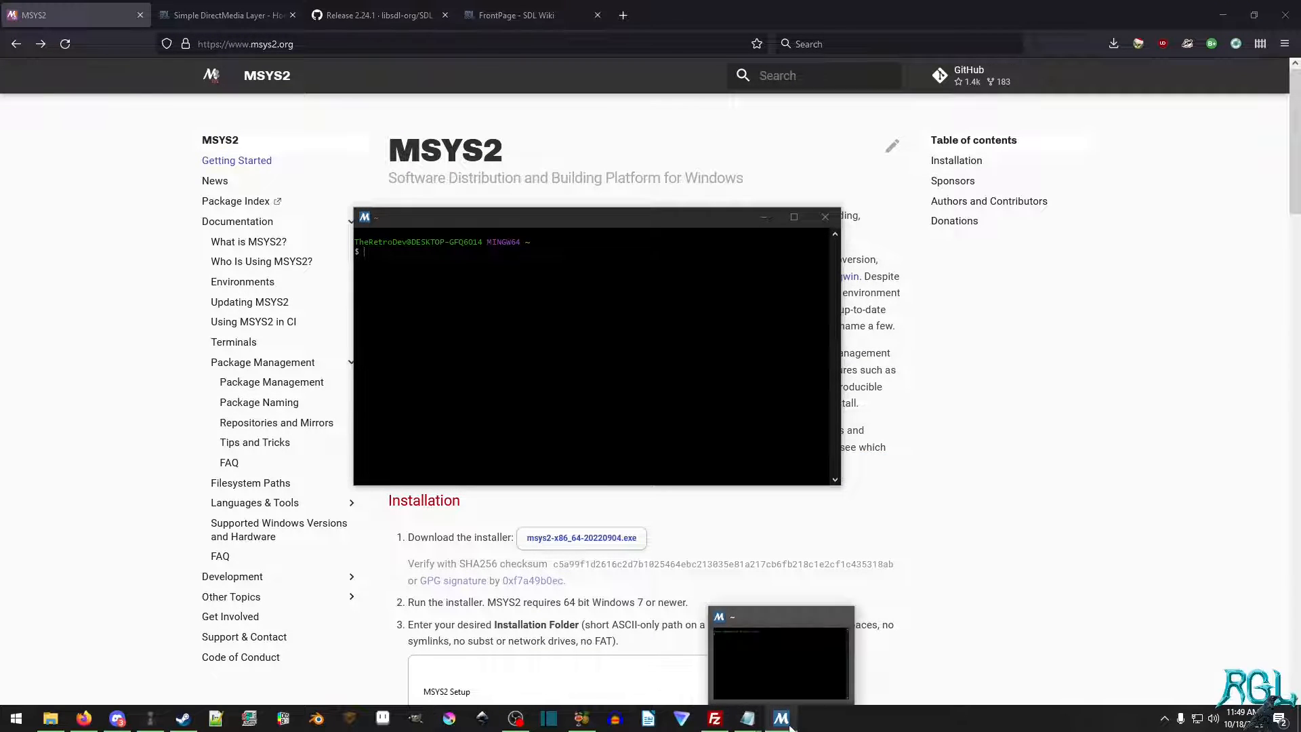
drag(781, 719, 316, 719)
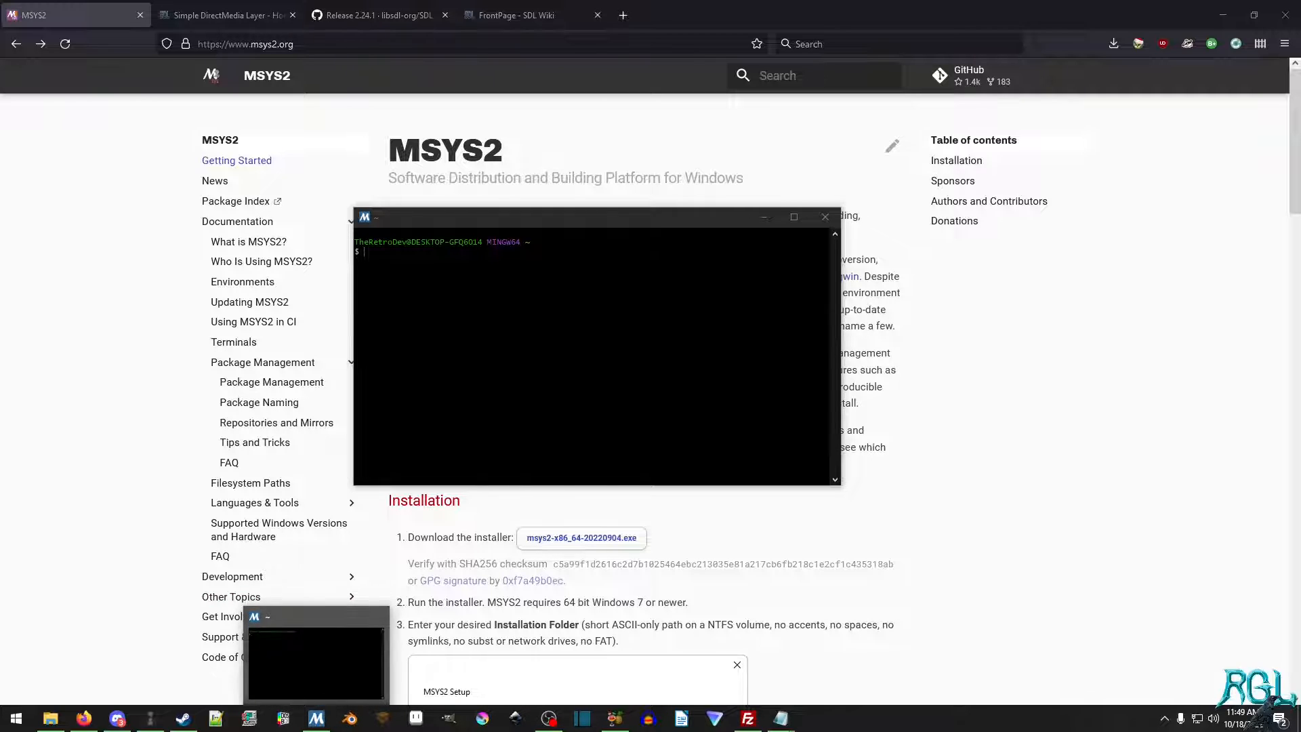
Browse the Start menu's MSYS2 folder of shells and launch MSYS2 MINGW64.
click(15, 717)
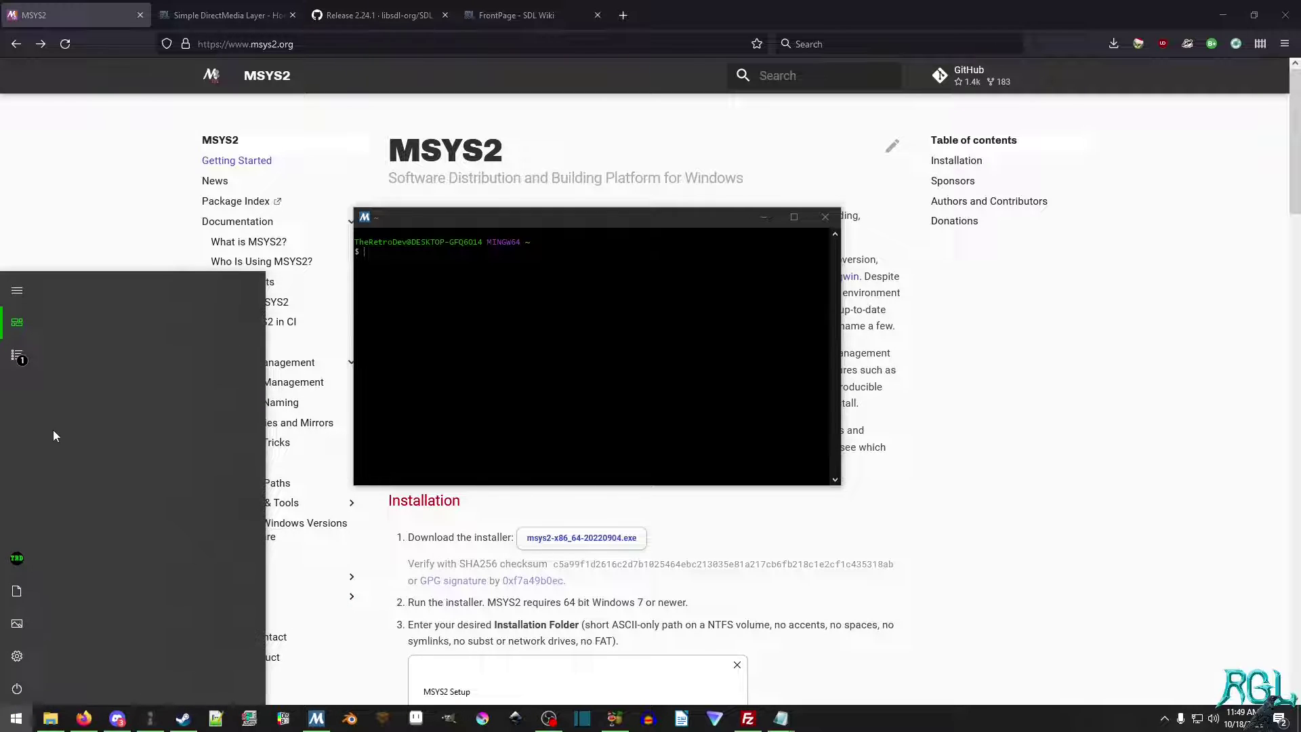
click(26, 362)
scroll(127, 505, down, 5)
scroll(129, 503, down, 3)
scroll(129, 503, down, 2)
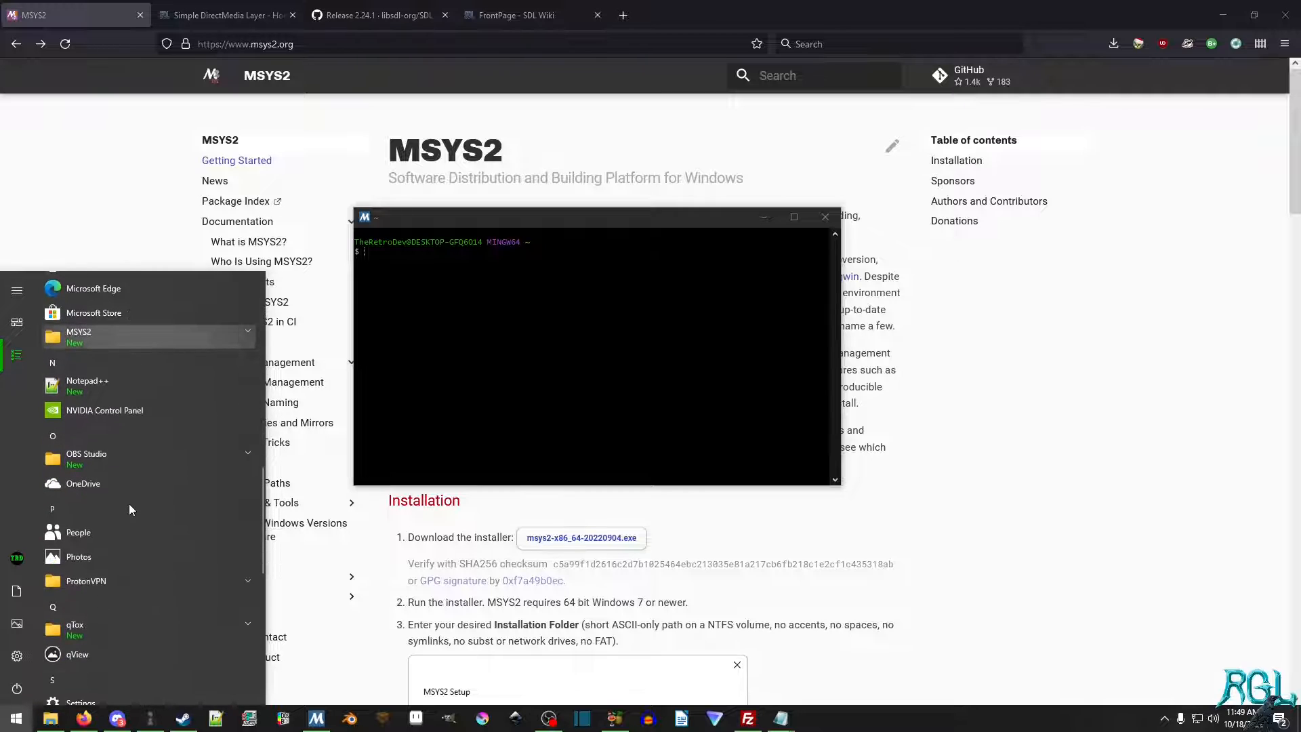
scroll(133, 482, up, 2)
click(124, 532)
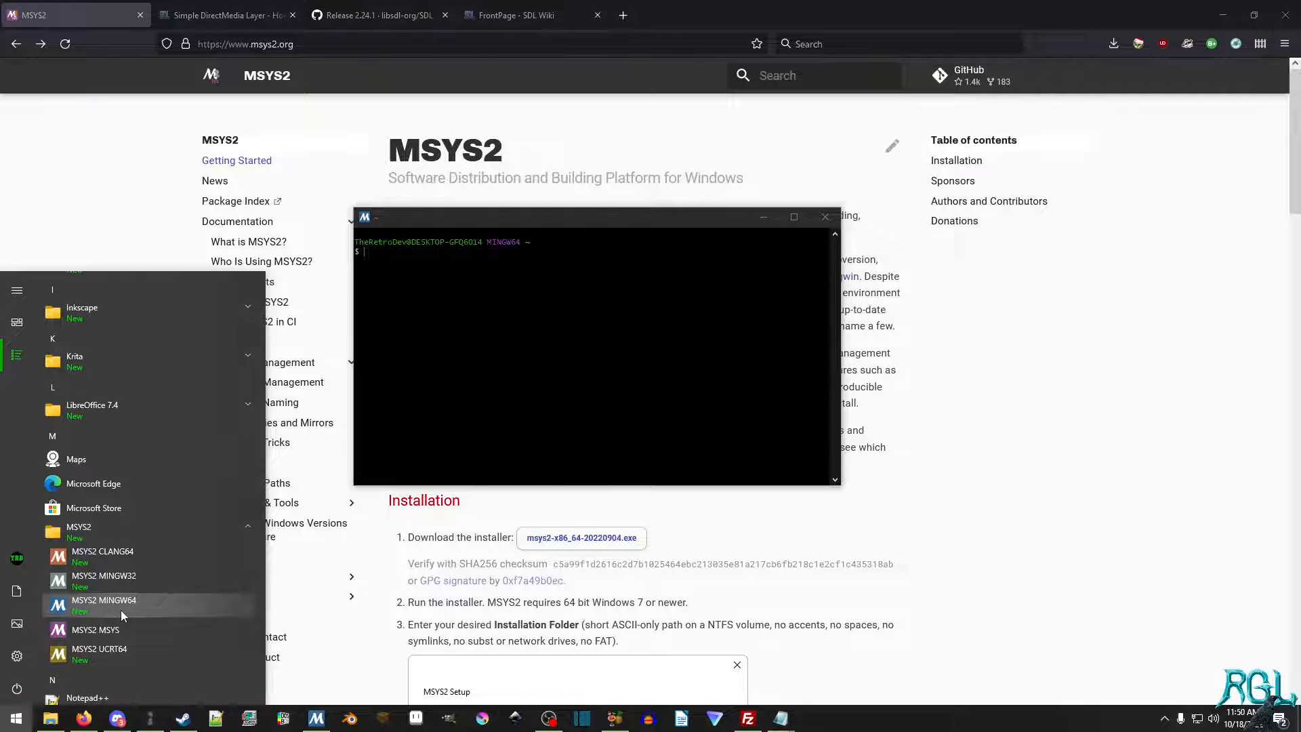
click(121, 609)
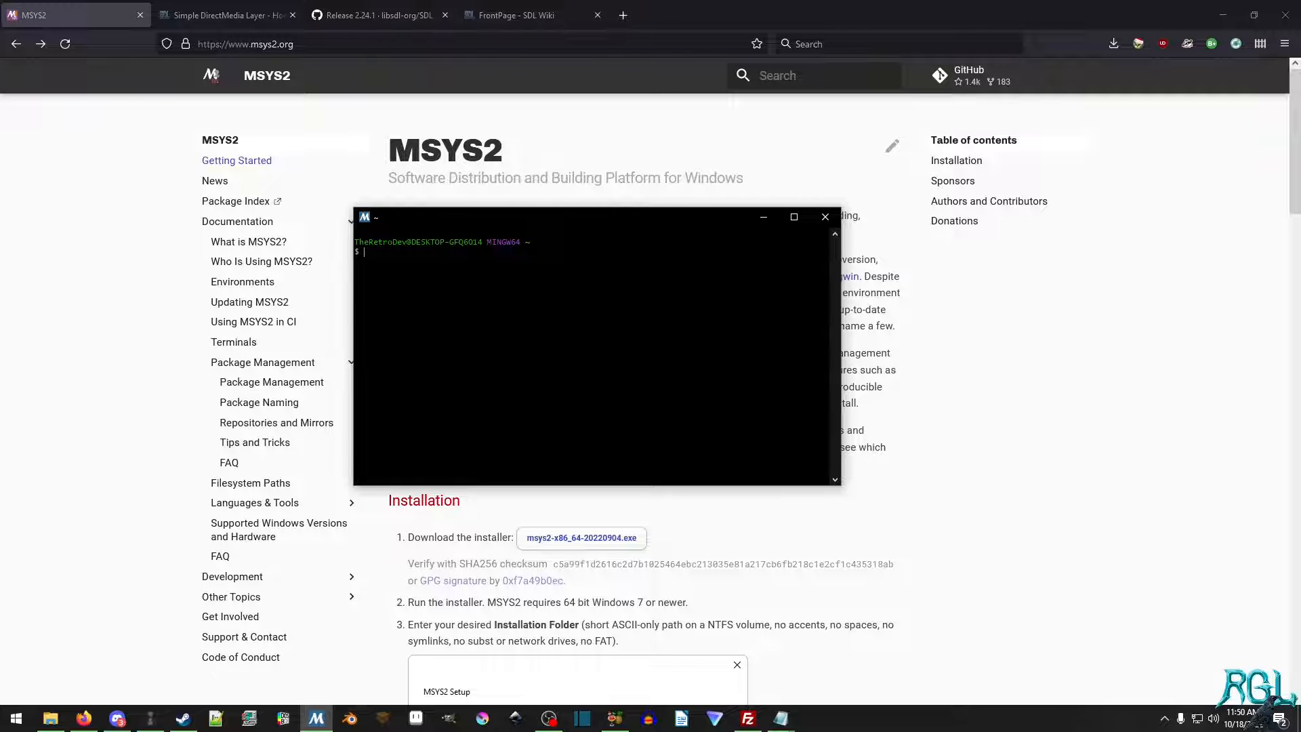
text(pacman -S)
text(yu)
Run pacman -Syu, confirm the core upgrades and let the terminal close to finish.
key(Return)
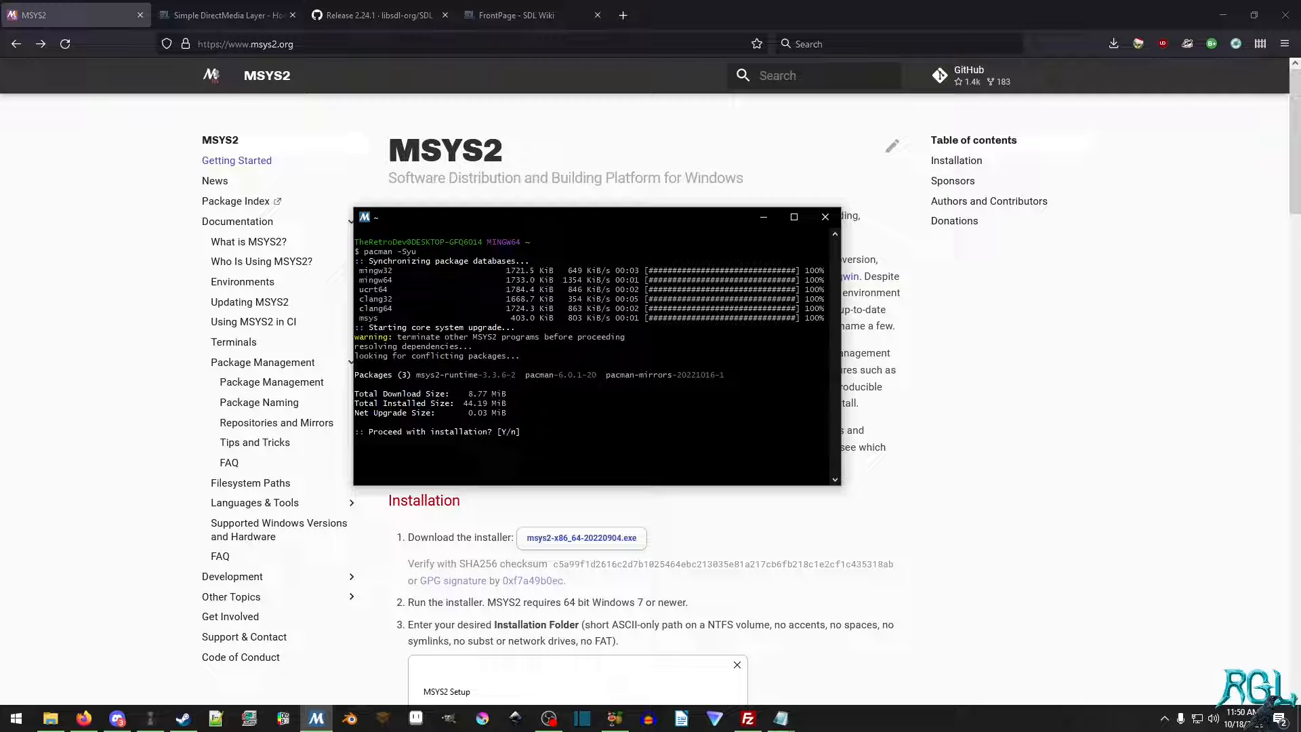
text(y)
key(Return)
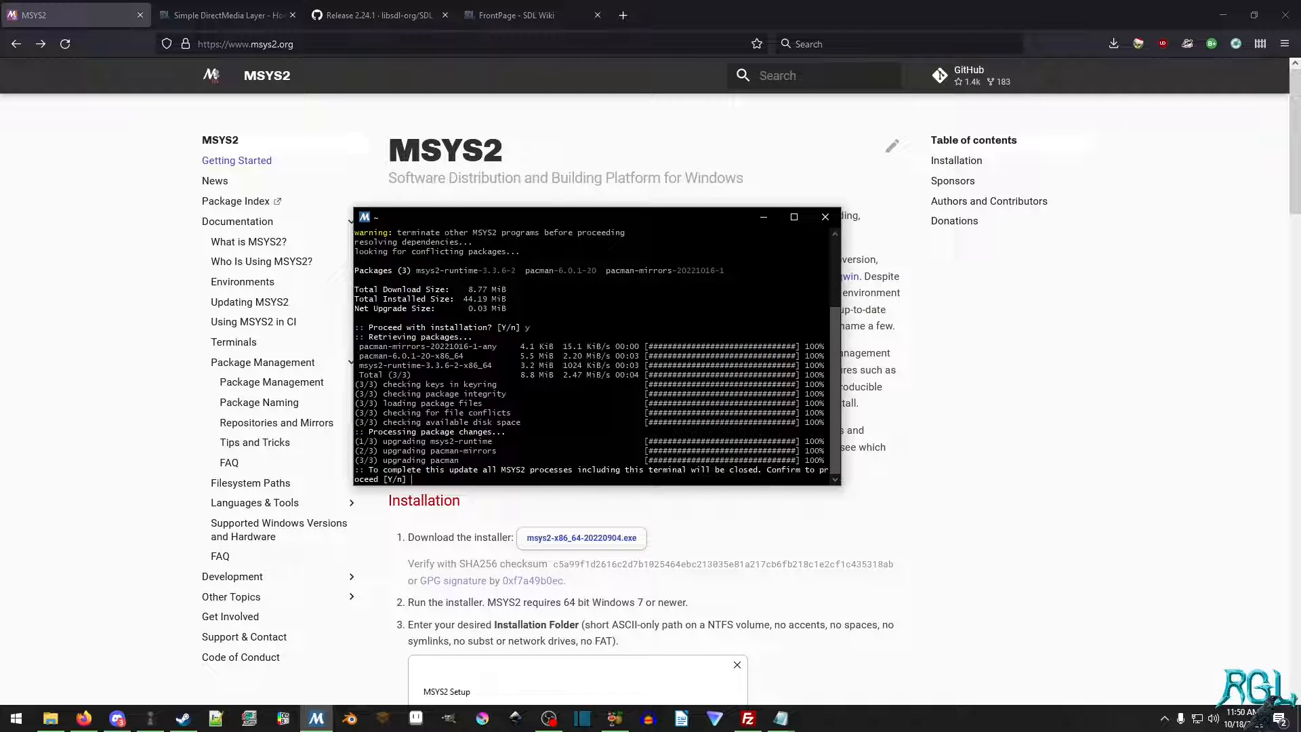
text(y)
key(Return)
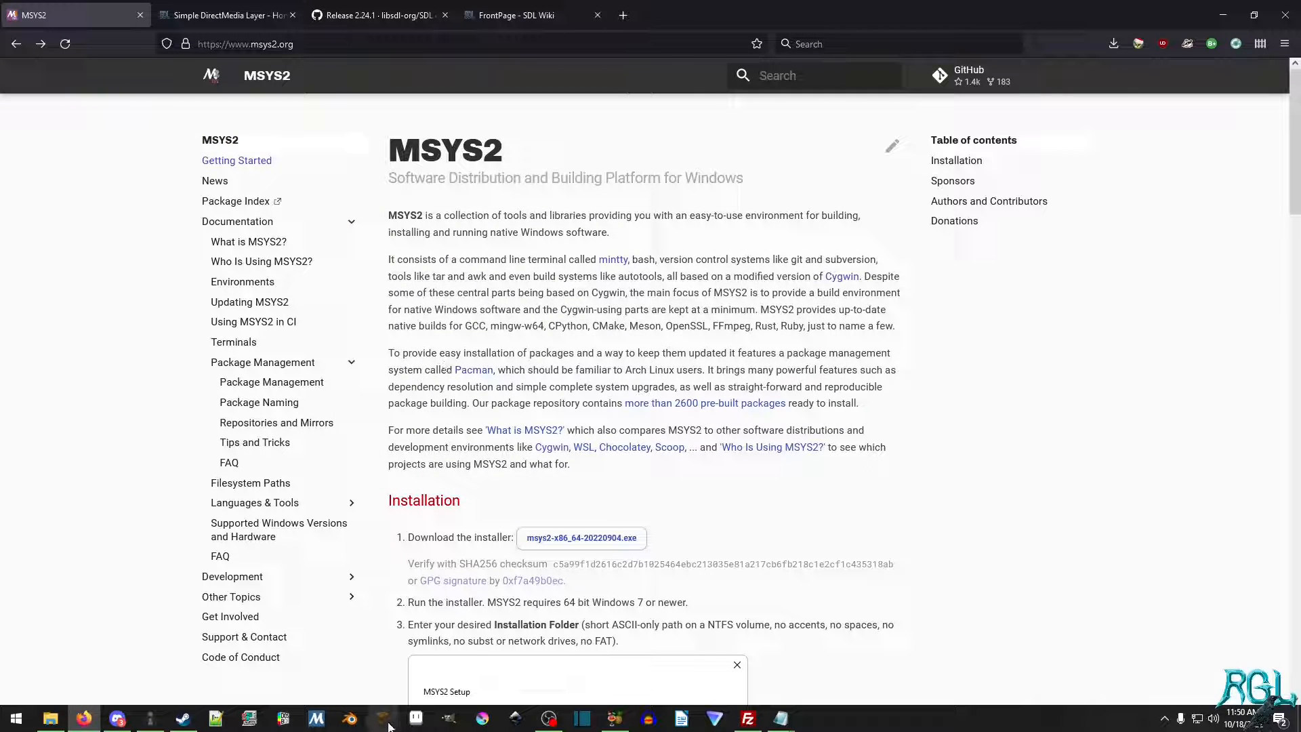
Reopen the MINGW64 shell and run pacman -Syu again, confirming the 17 package upgrades.
click(316, 719)
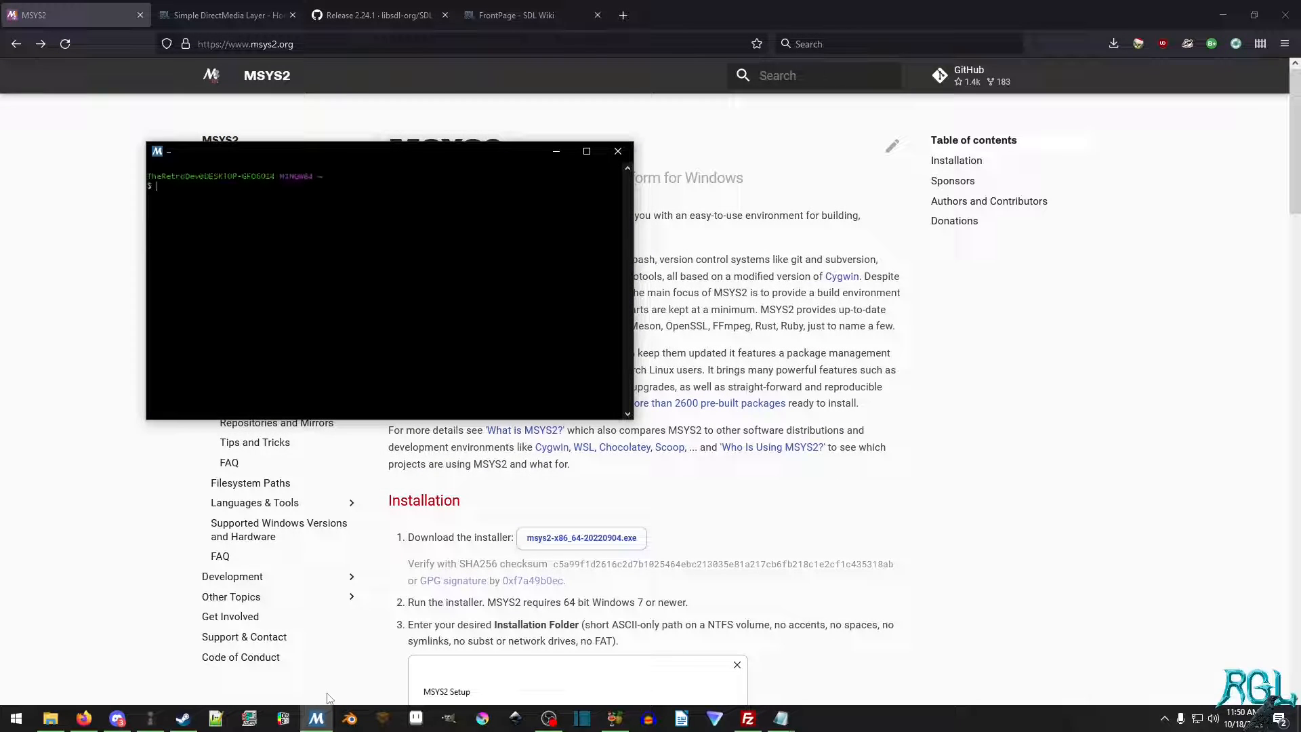
text(pacman -Syu)
key(Return)
drag(336, 162, 472, 178)
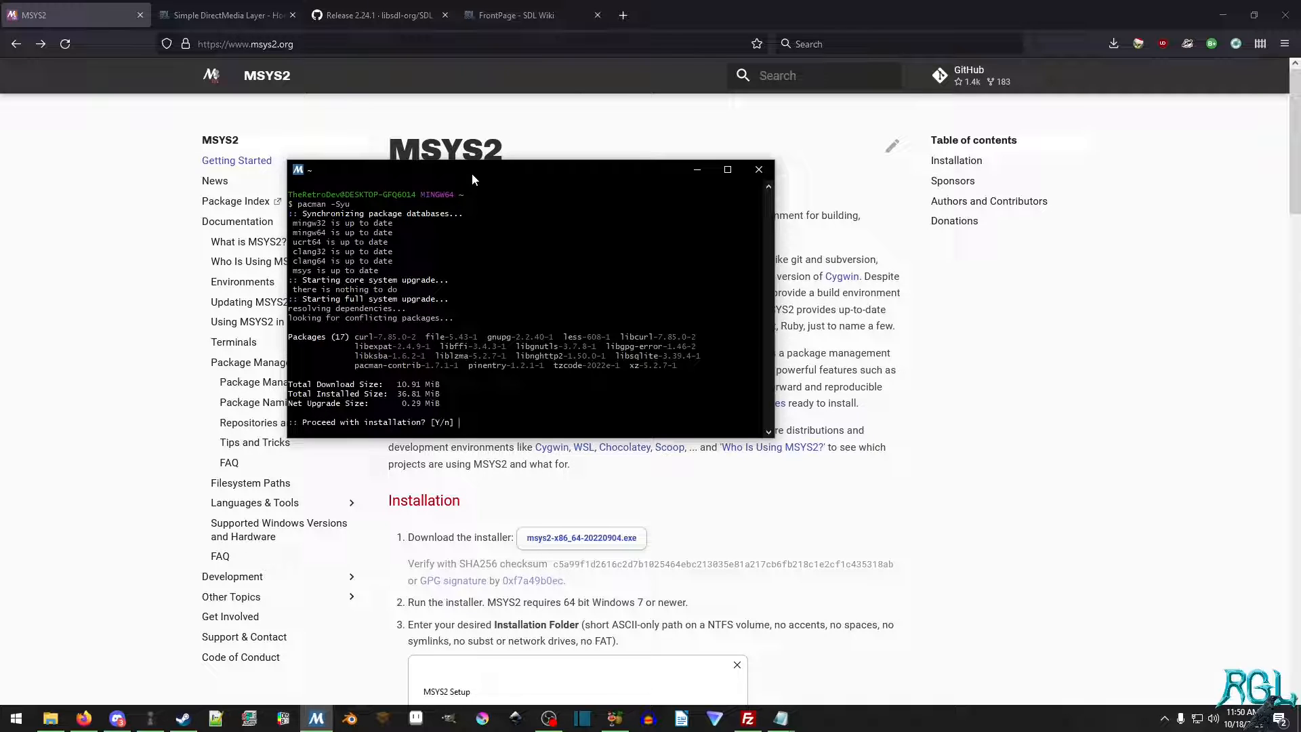
text(y)
key(Return)
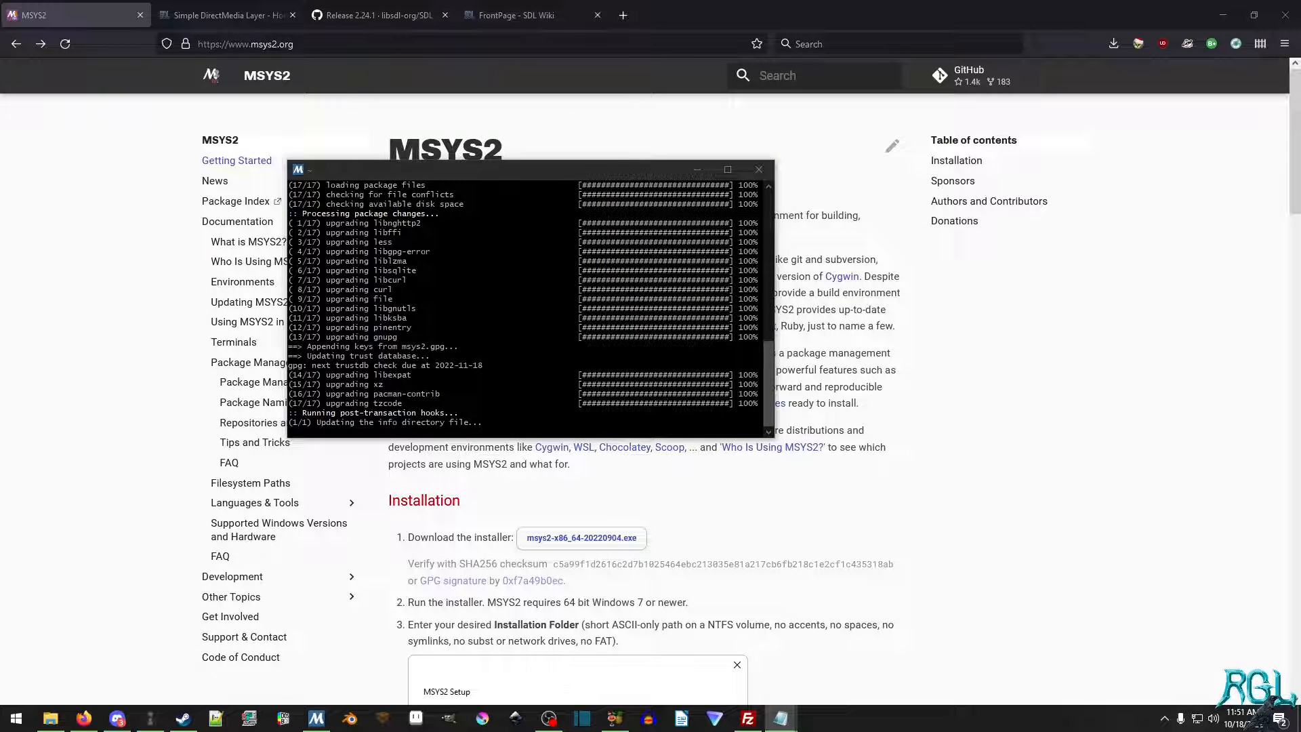
Discard the scratch Notepad note and rerun pacman -Syu, which reports nothing to upgrade.
mouse_move(781, 718)
click(916, 615)
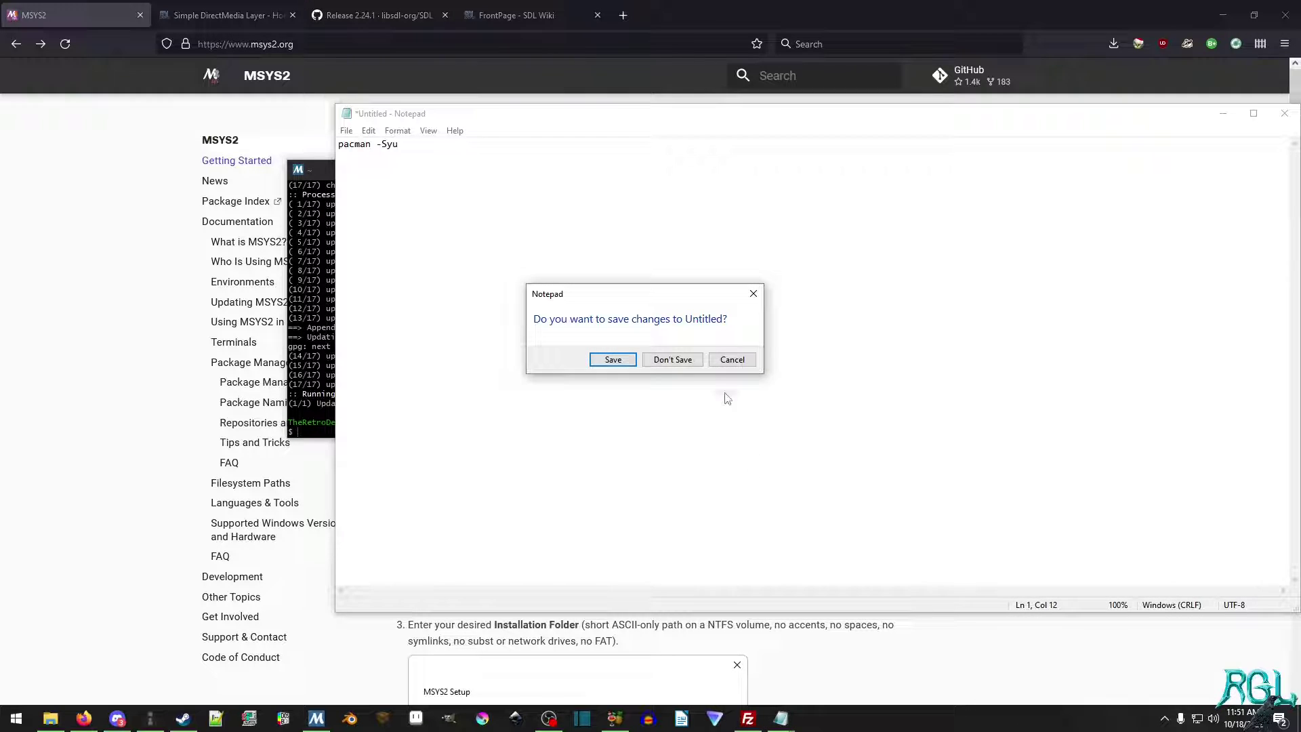
click(677, 363)
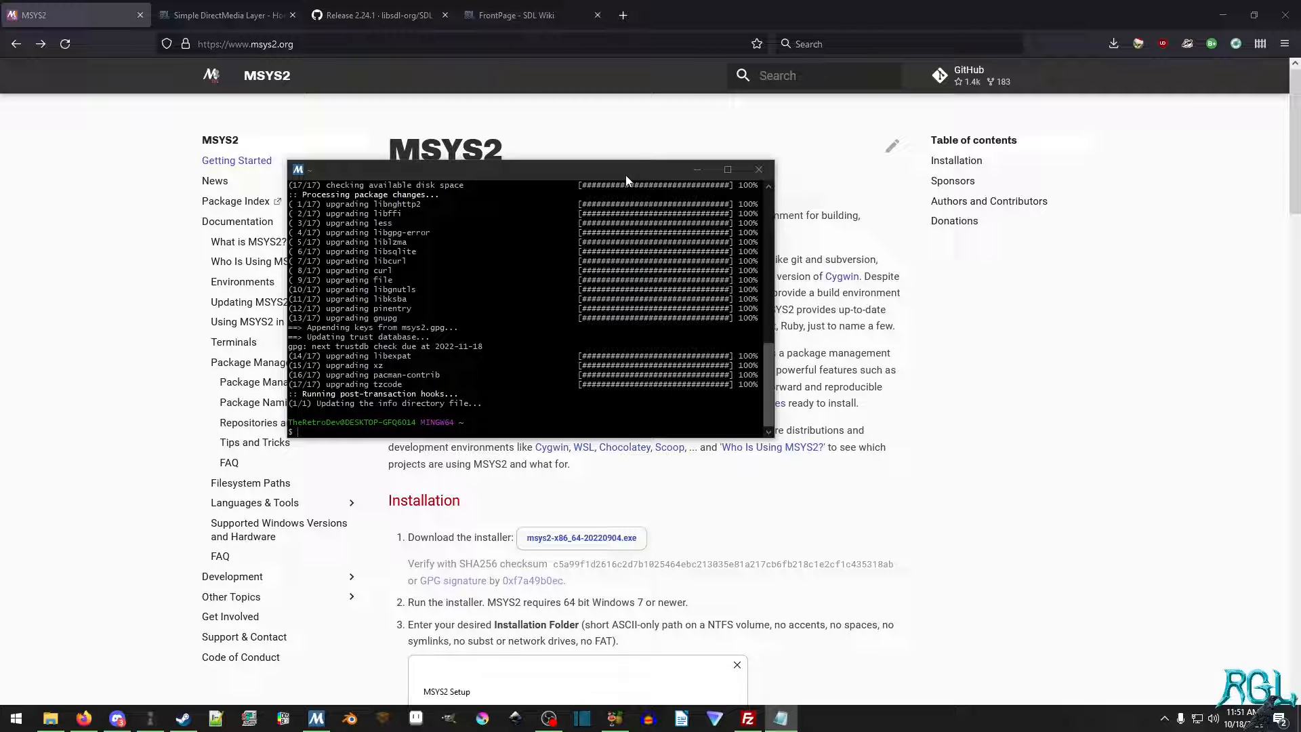
drag(604, 174, 637, 190)
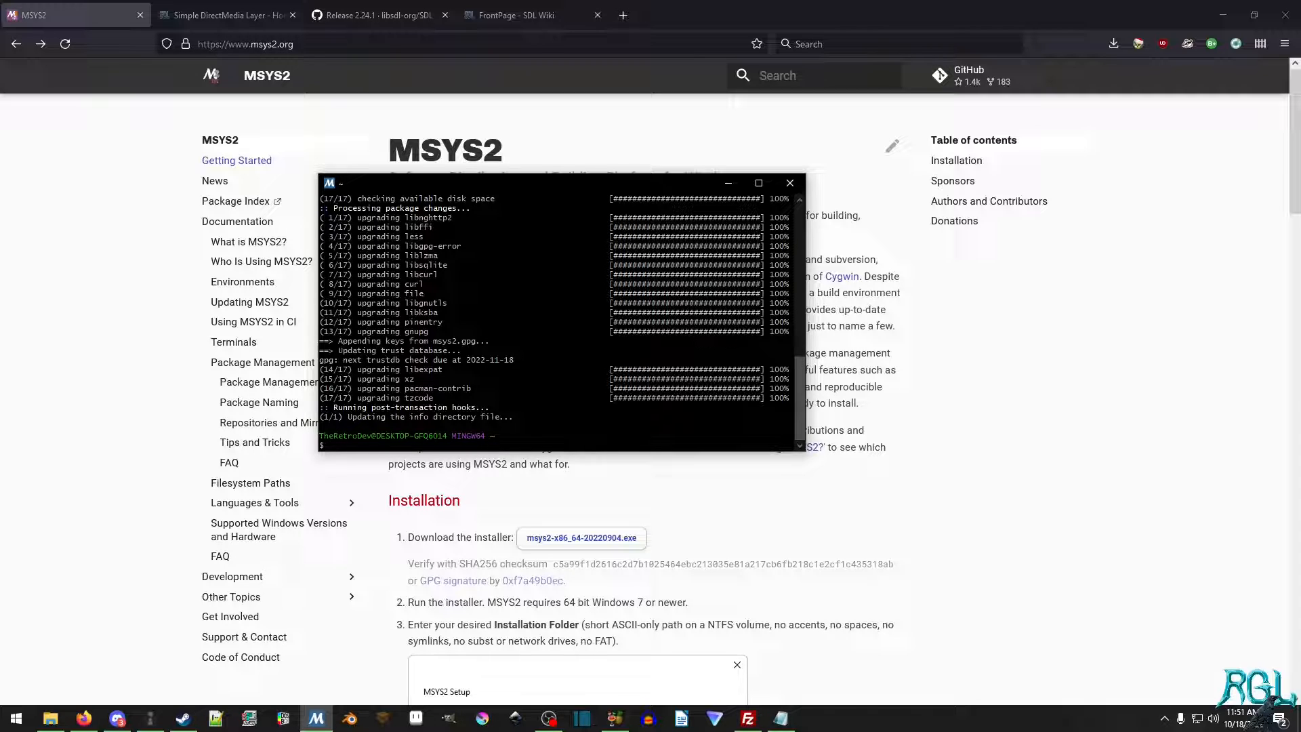
text(pacman -Syu)
key(Return)
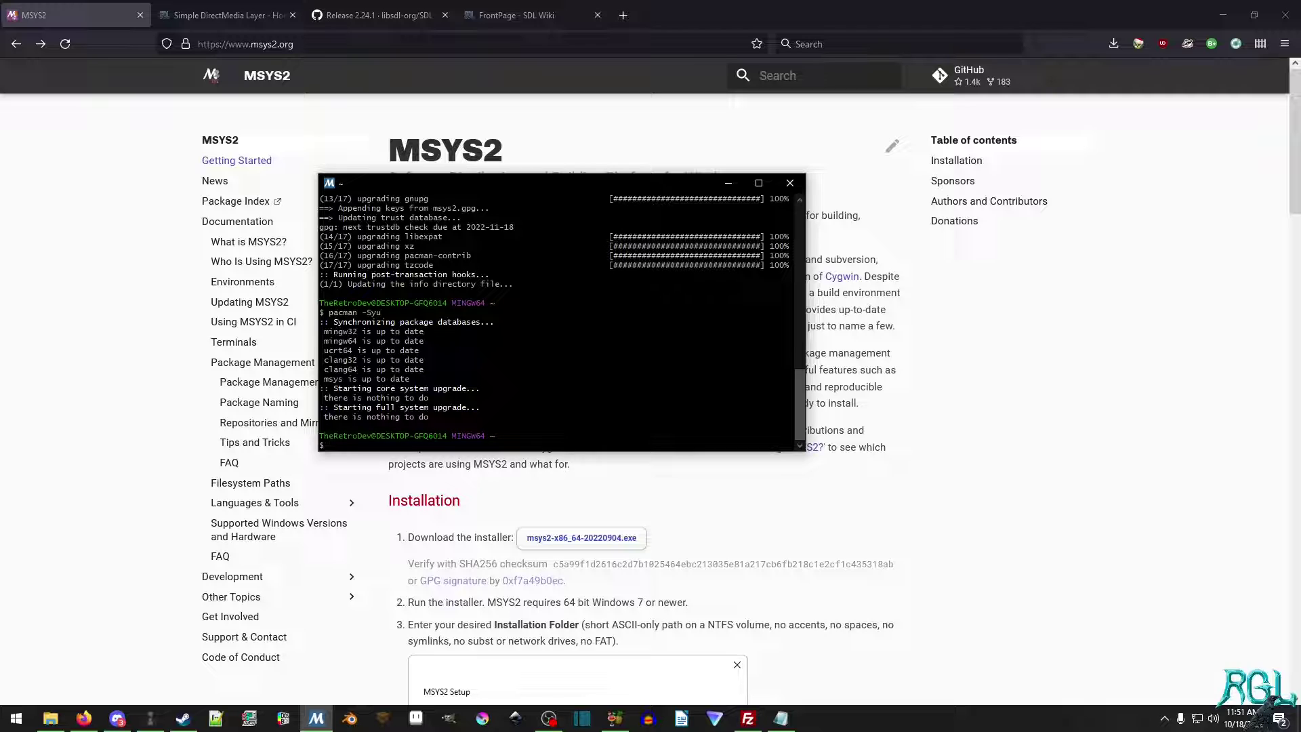
click(781, 718)
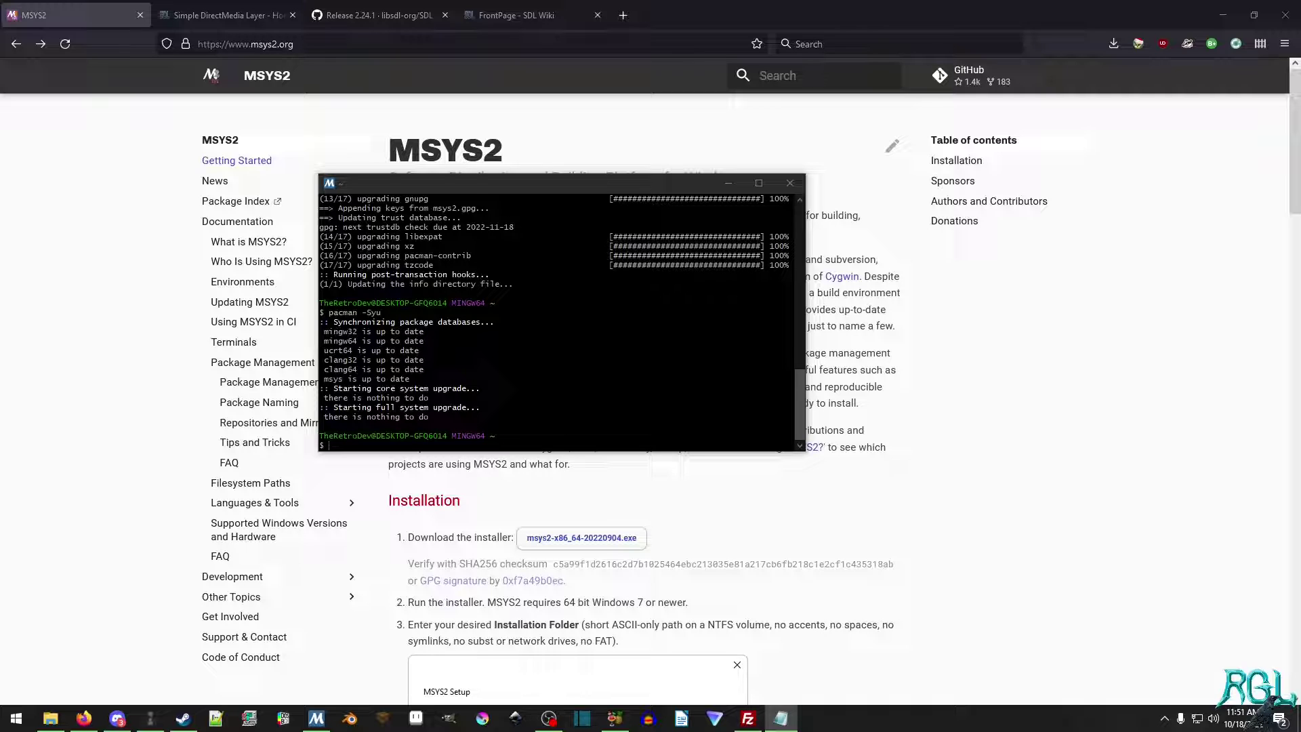
Paste and run the pacman -S command for git, gcc toolchain, SDL2 libraries, cmake and make, confirming all members.
click(612, 394)
right_click(612, 395)
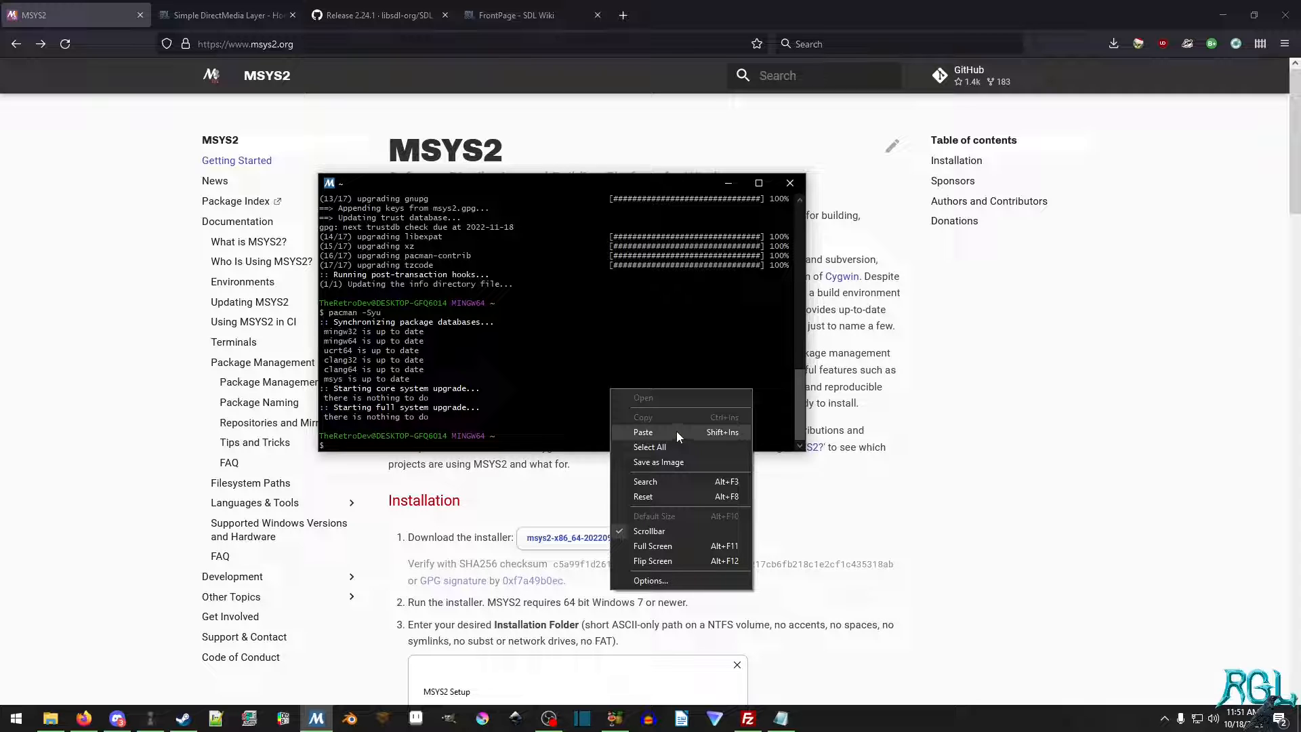
click(703, 435)
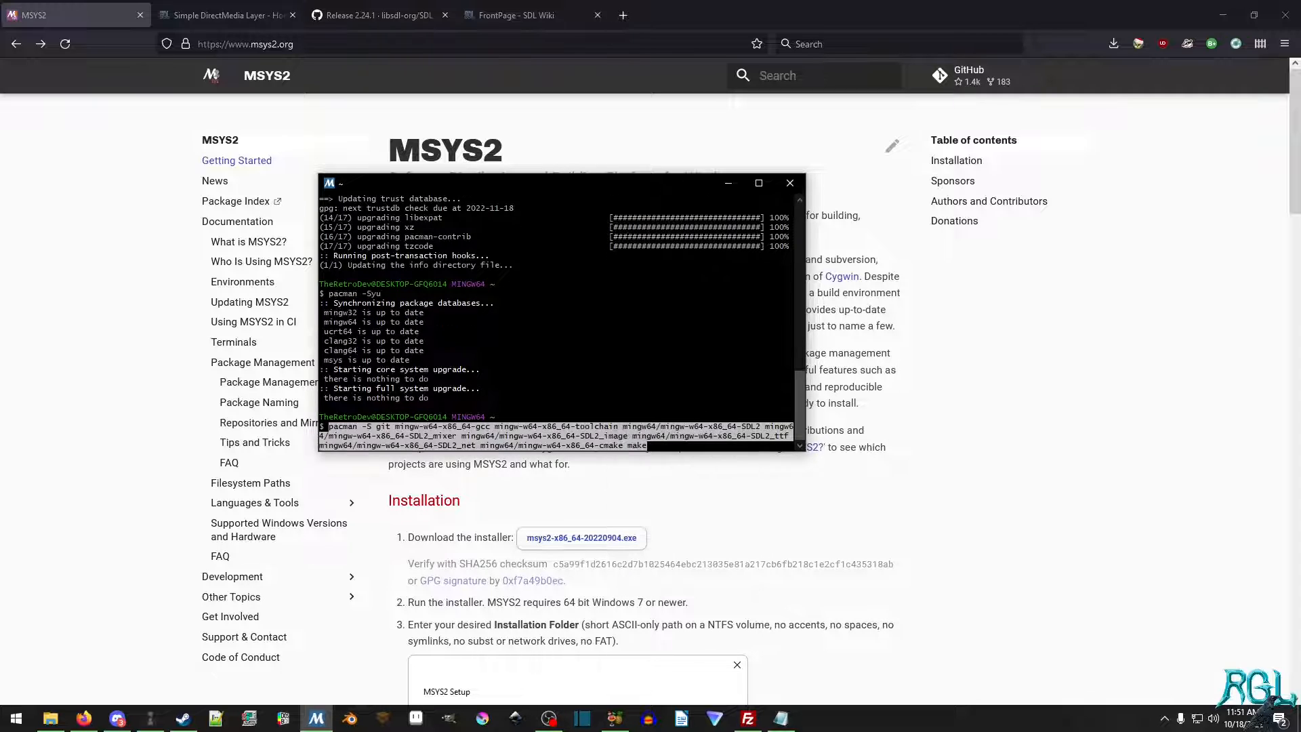
key(Return)
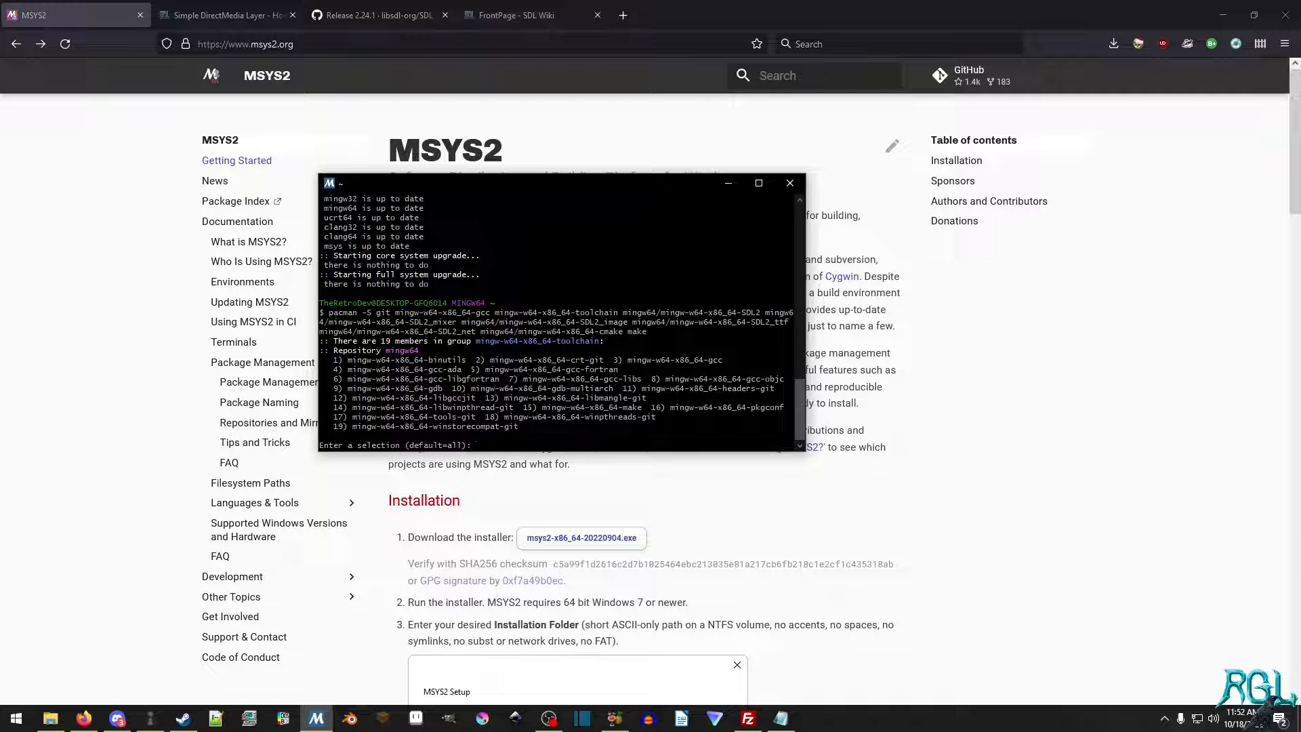
key(Return)
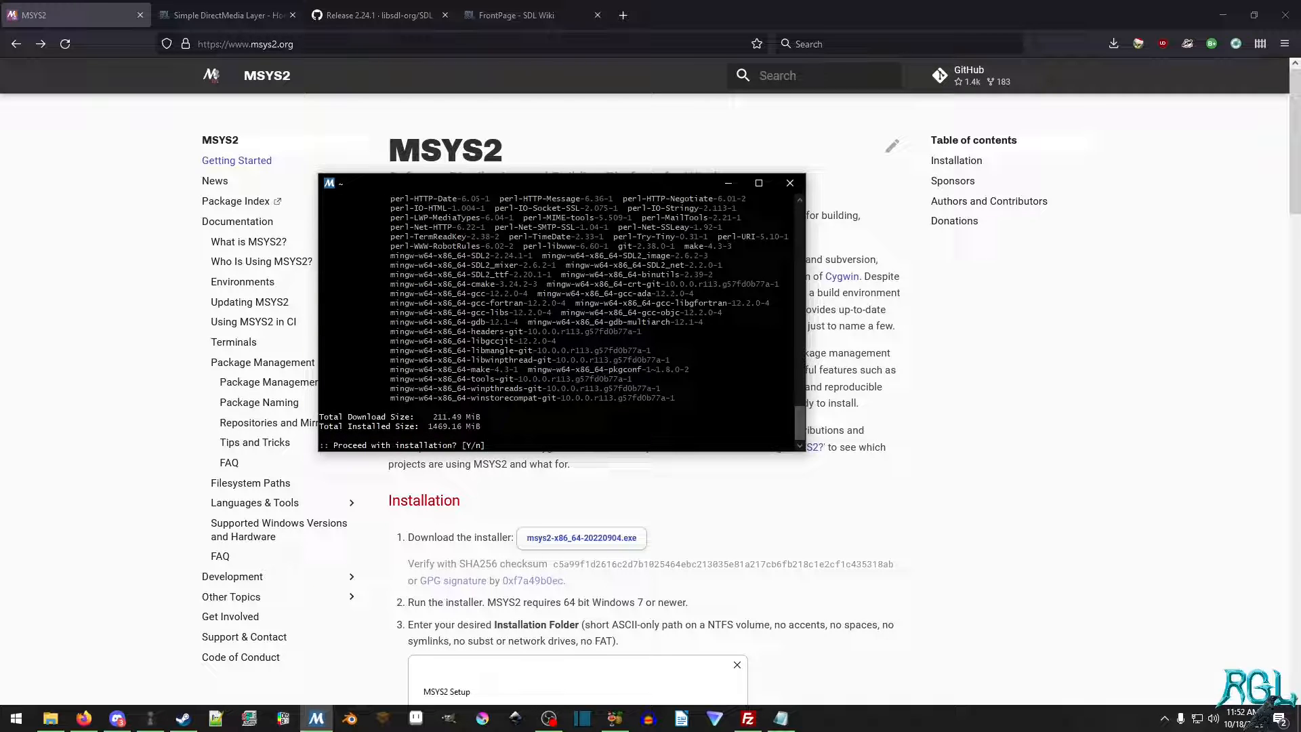
text(y)
key(Return)
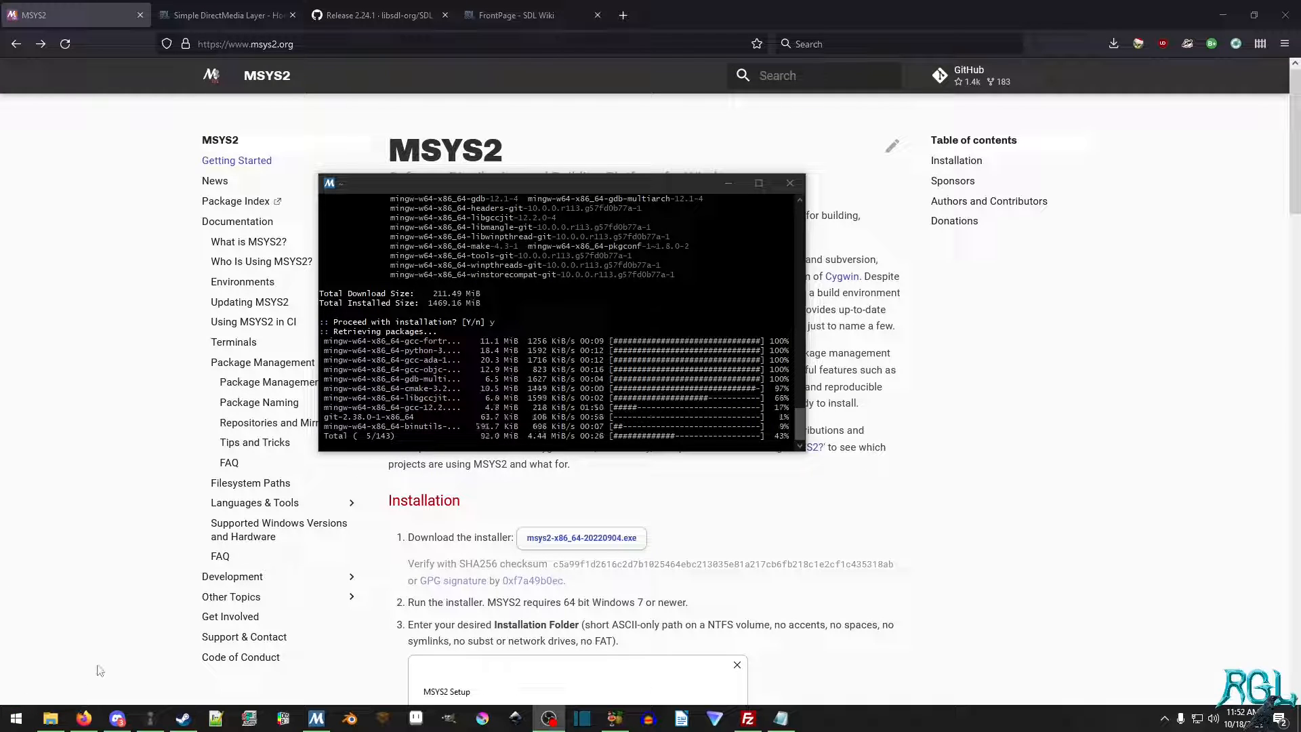
Browse File Explorer into C:\msys64\home and the user's home folder.
right_click(55, 718)
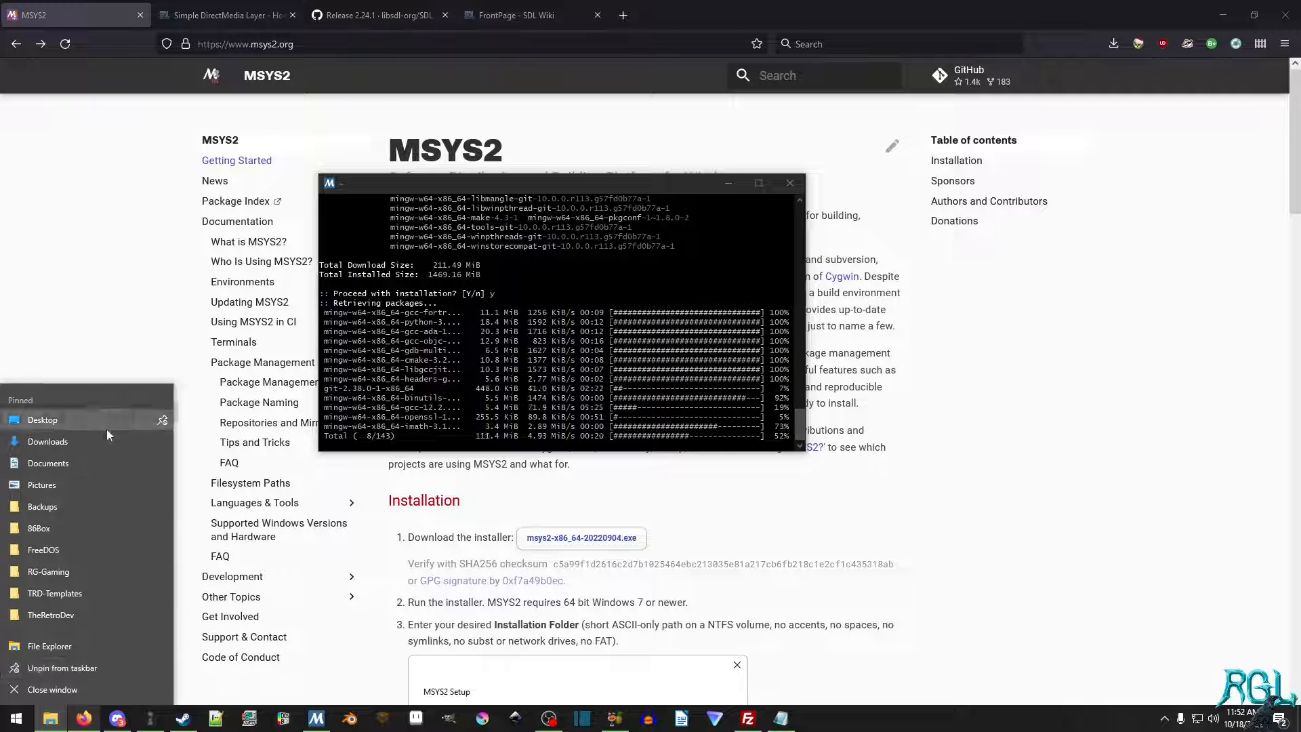
click(96, 646)
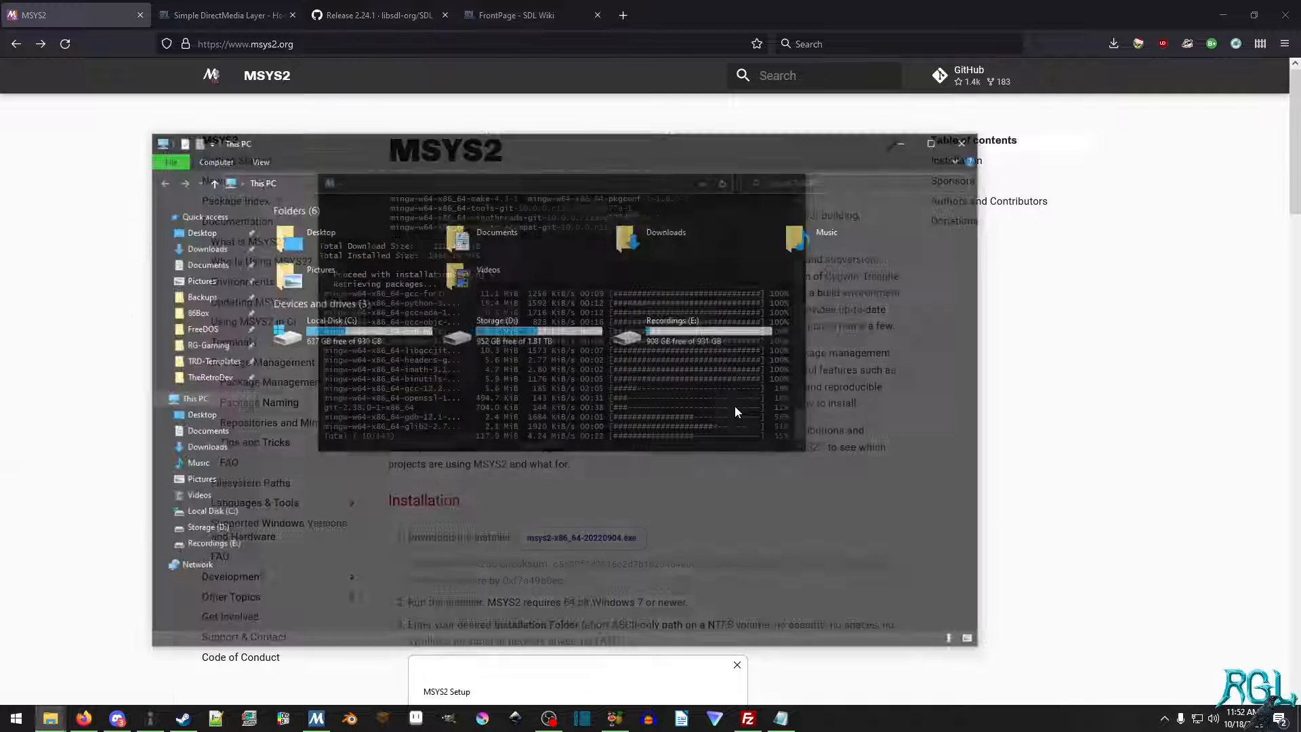
double_click(349, 330)
mouse_move(570, 140)
mouse_down()
mouse_move(779, 156)
mouse_move(724, 140)
mouse_up()
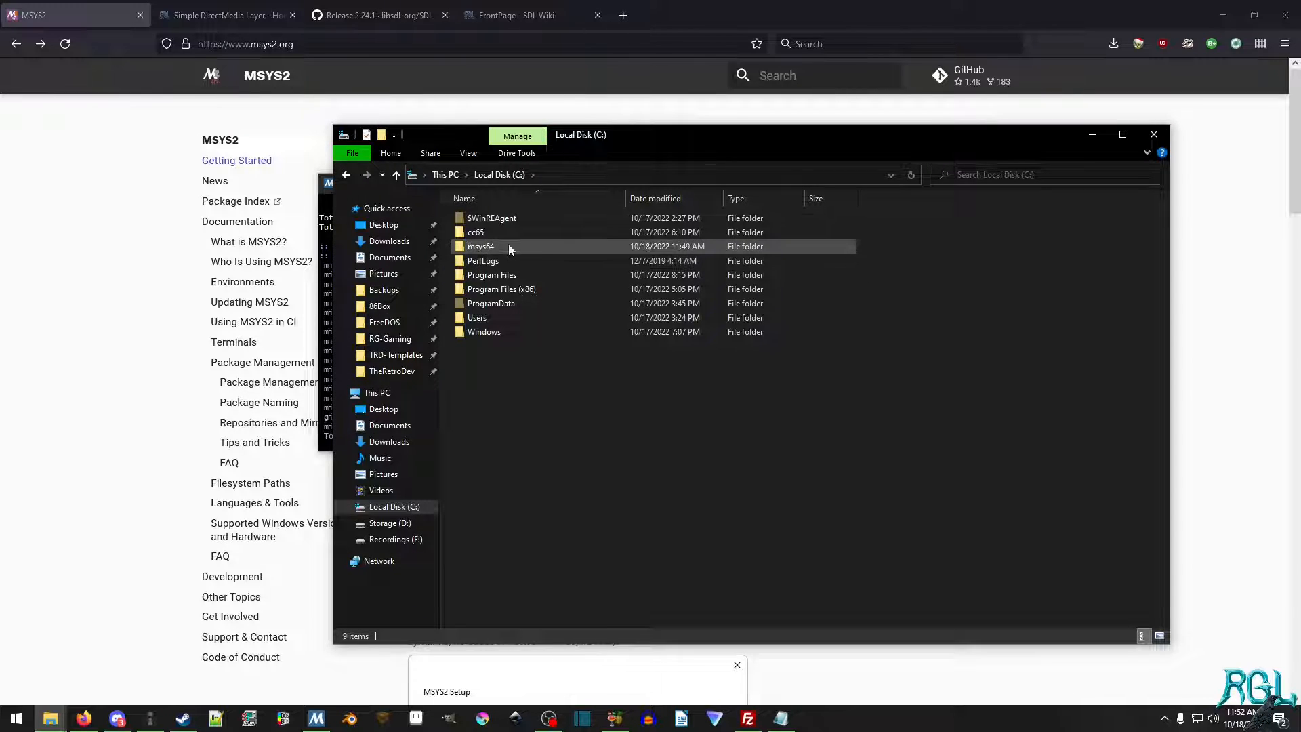
double_click(481, 246)
scroll(844, 351, down, 3)
scroll(840, 357, up, 3)
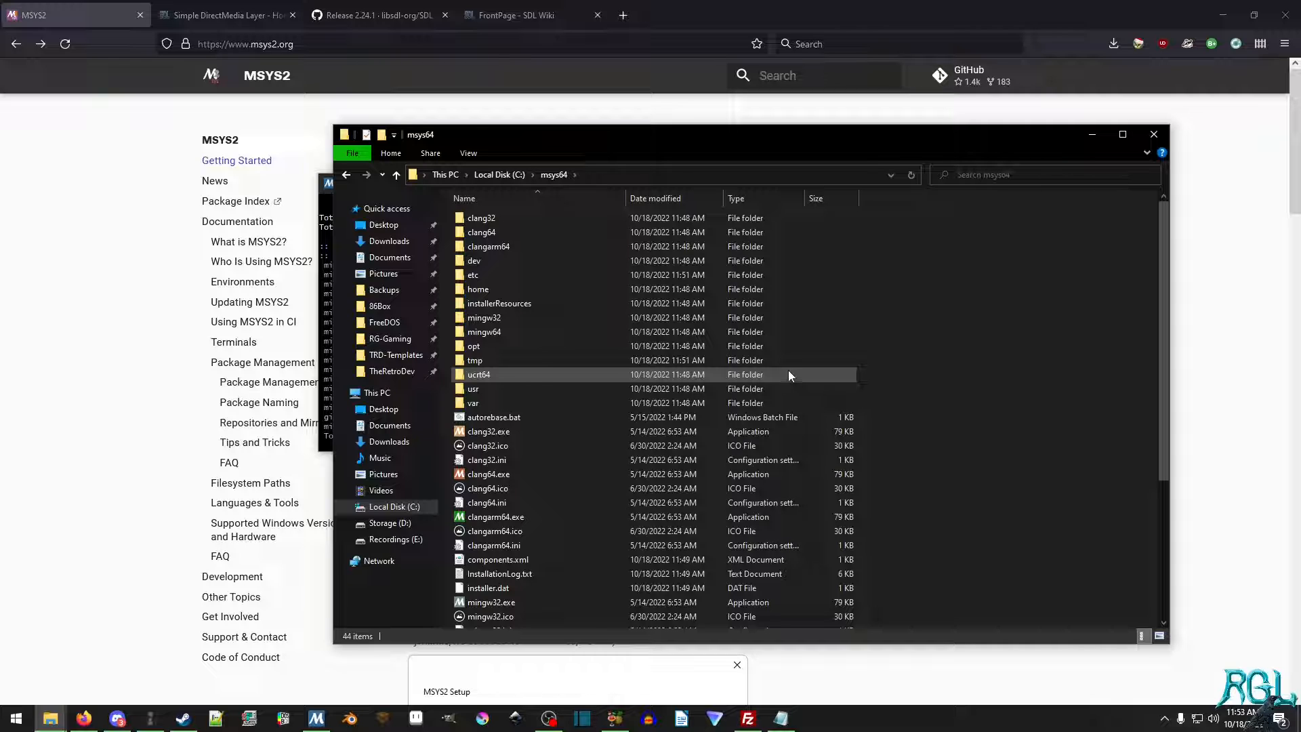
double_click(572, 290)
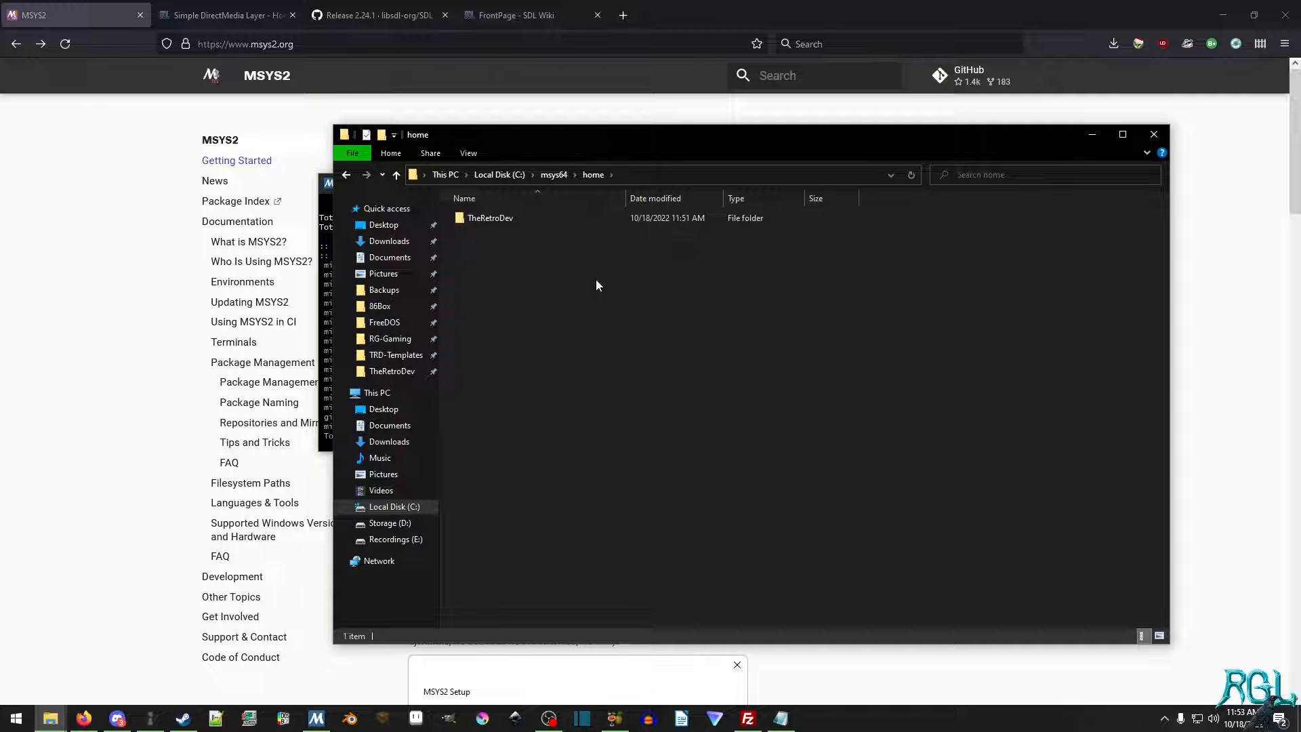
click(511, 225)
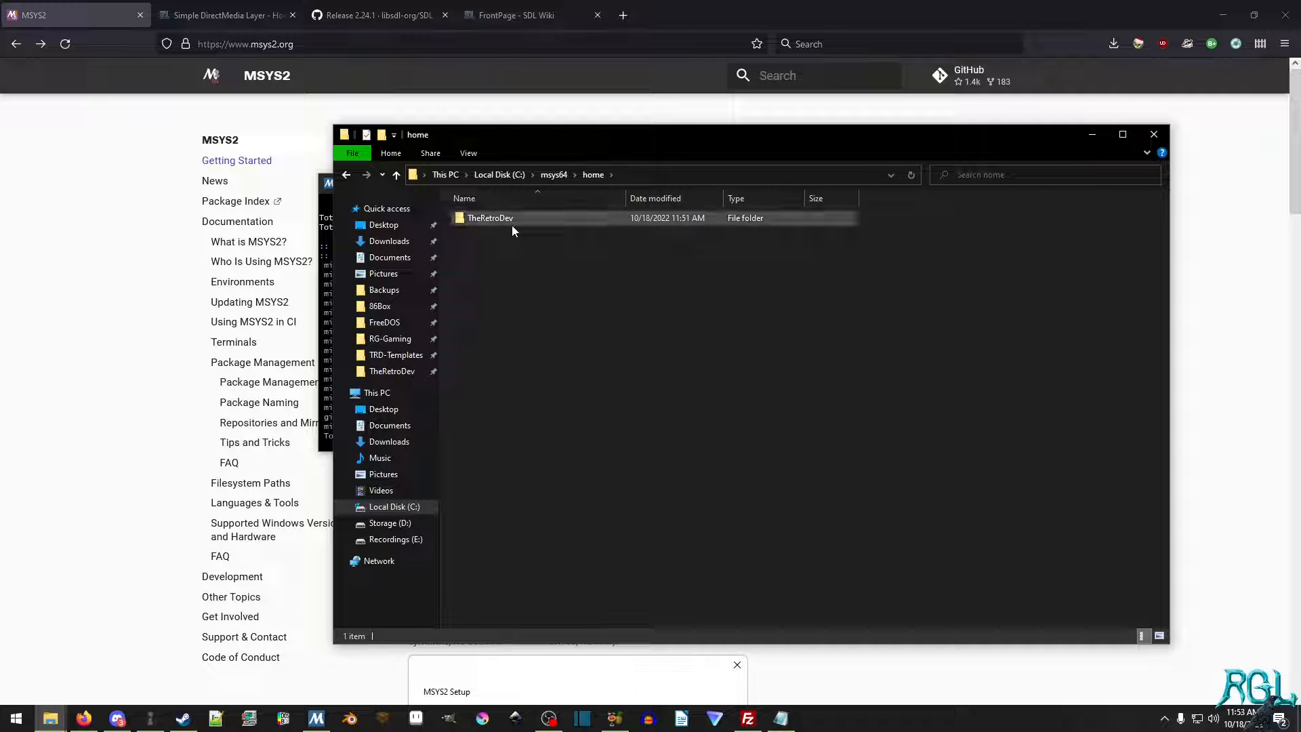
double_click(511, 225)
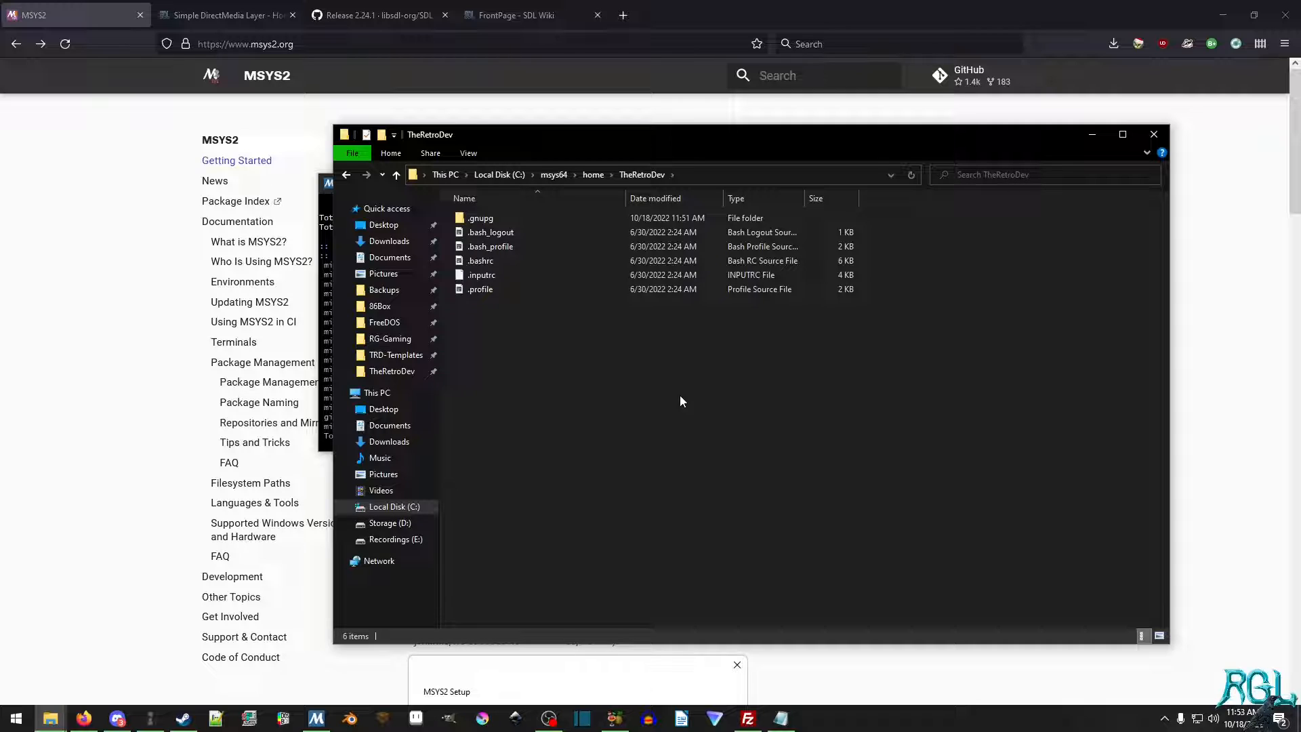
Create a new folder named cc65 in the home folder and open it.
right_click(516, 337)
mouse_move(595, 532)
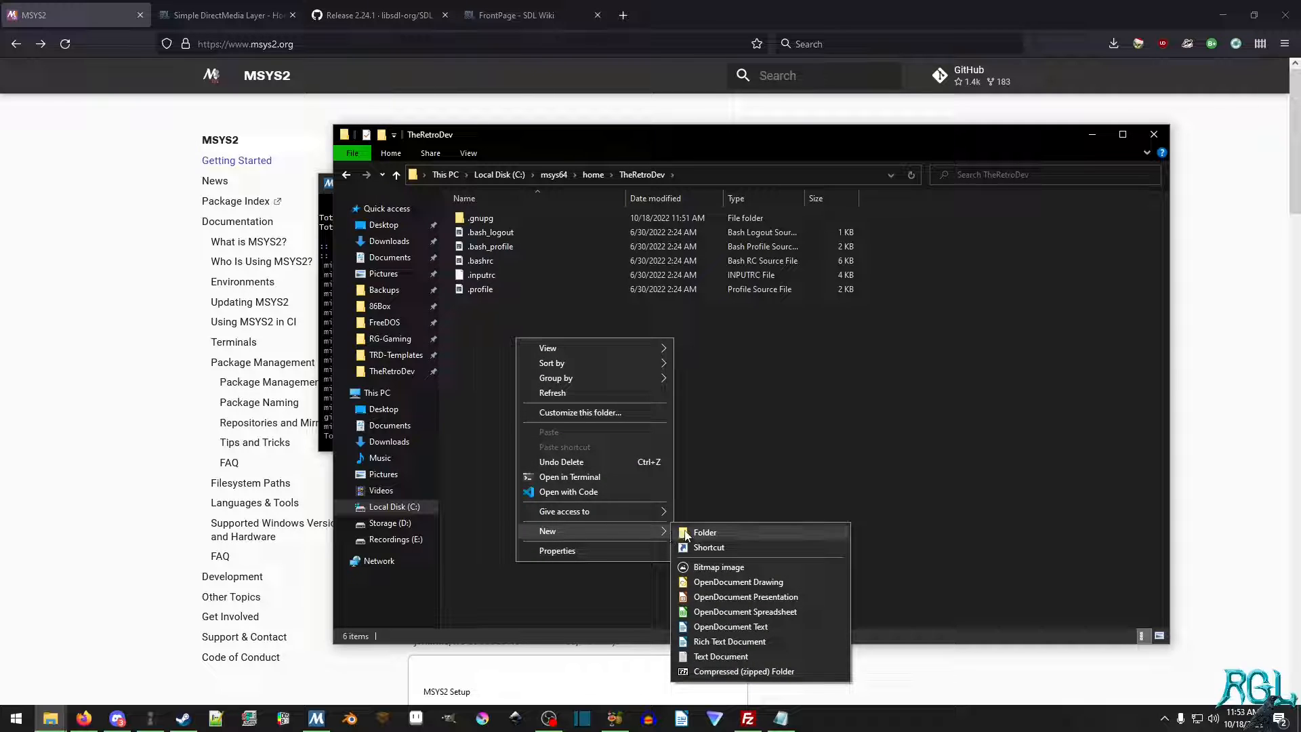
click(704, 532)
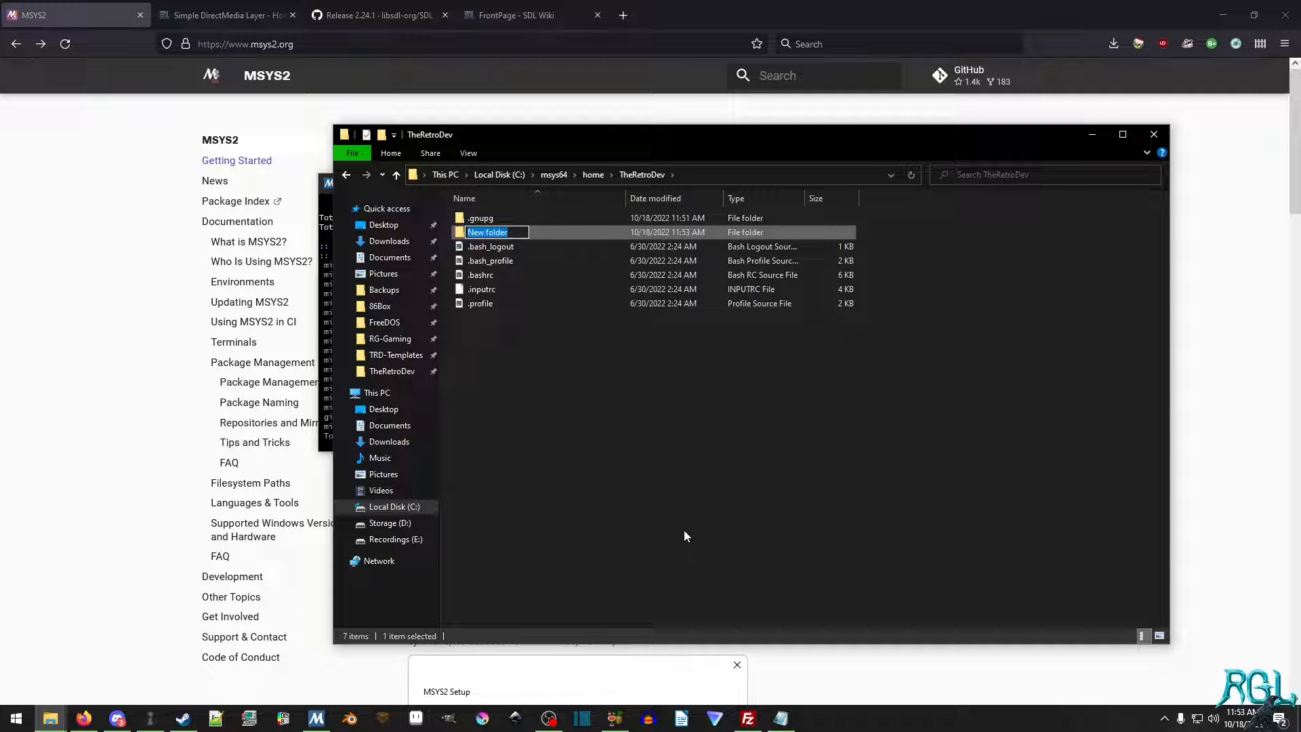
text(cc65)
key(Return)
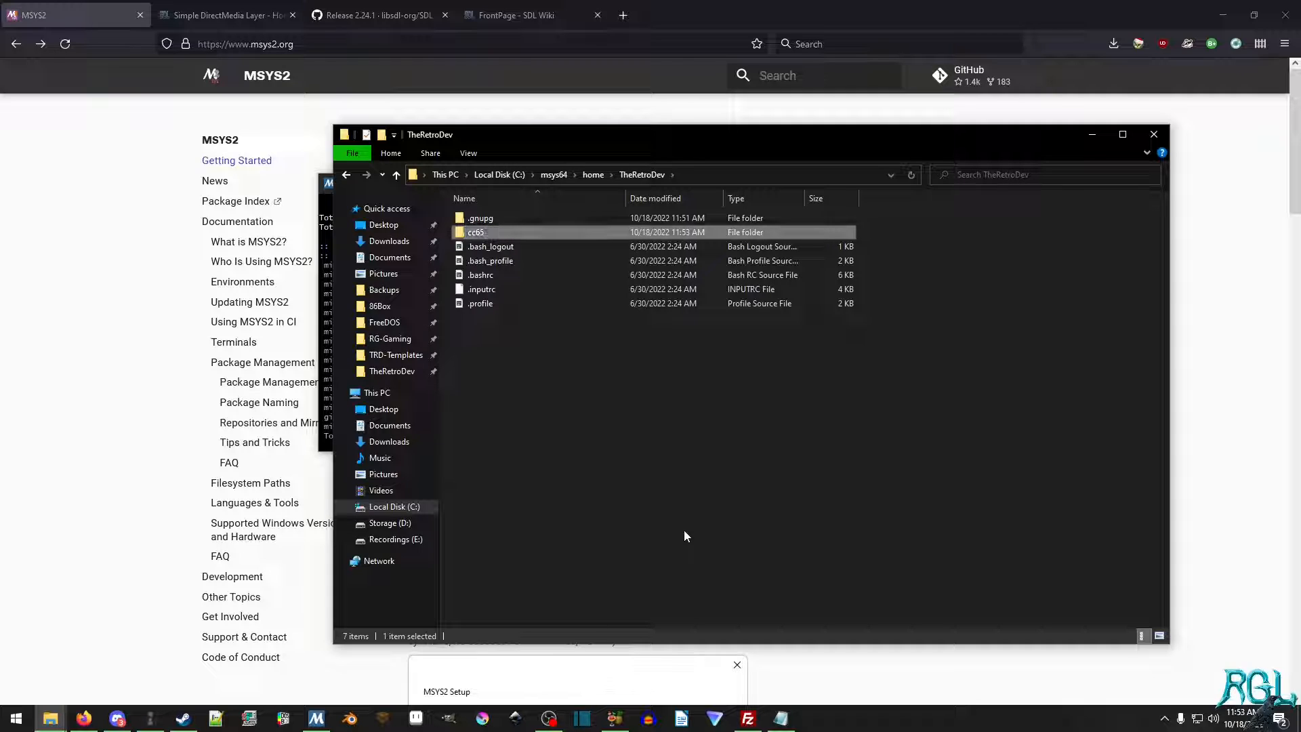
key(Return)
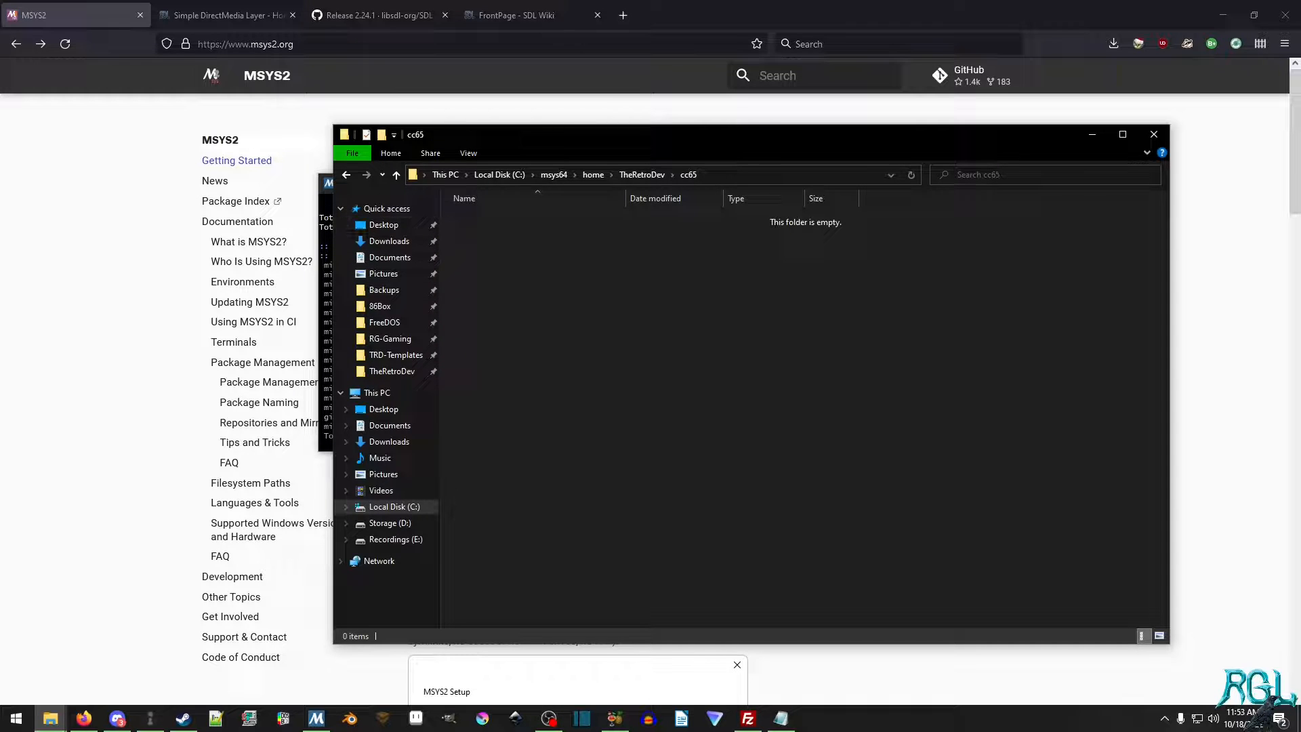
Rearrange the terminal and Explorer windows, go back up to the home folder and watch pacman's downloads finish.
click(316, 718)
drag(519, 183, 254, 106)
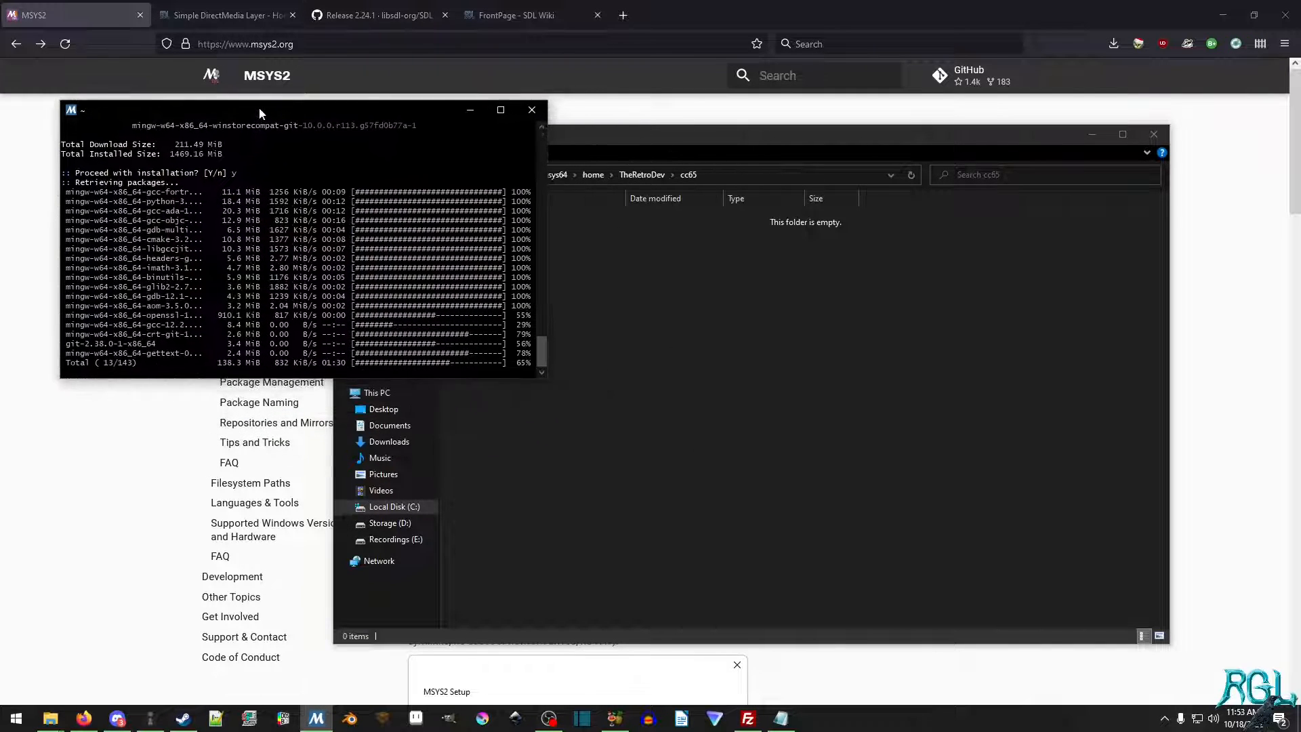
click(707, 359)
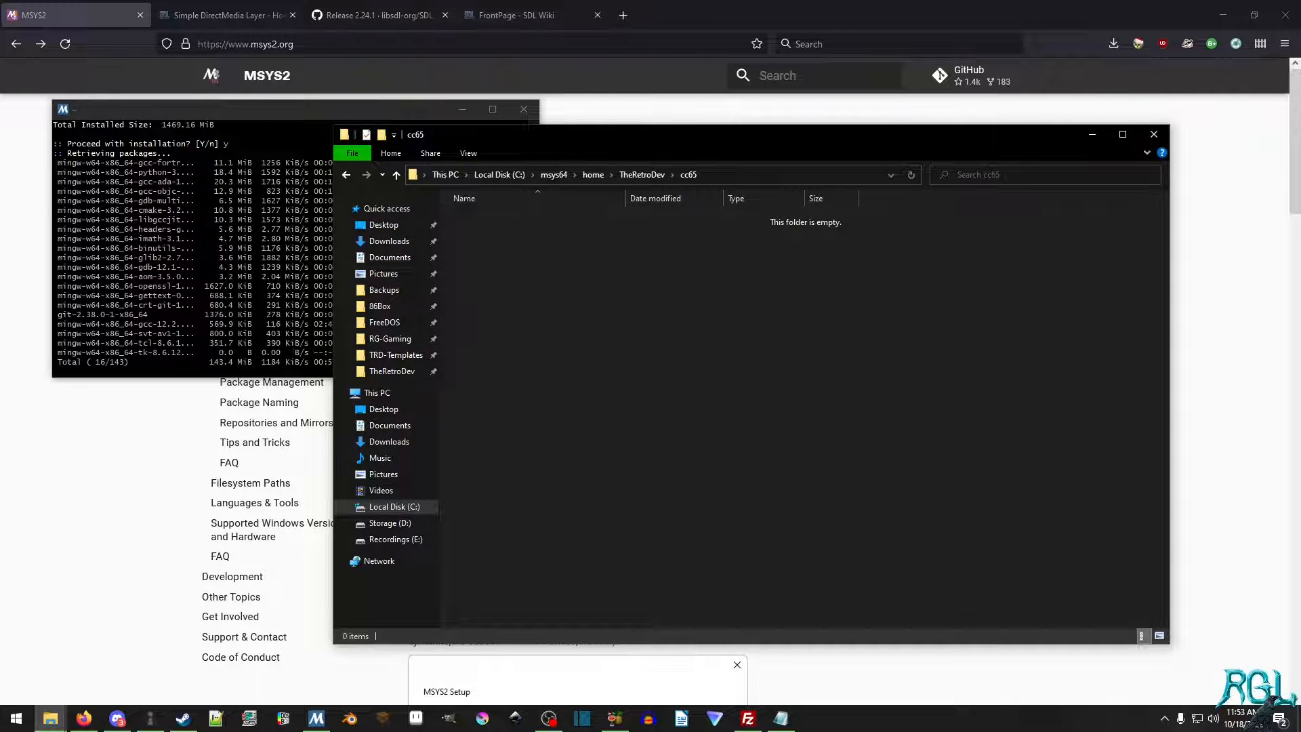
drag(223, 111, 301, 127)
click(744, 313)
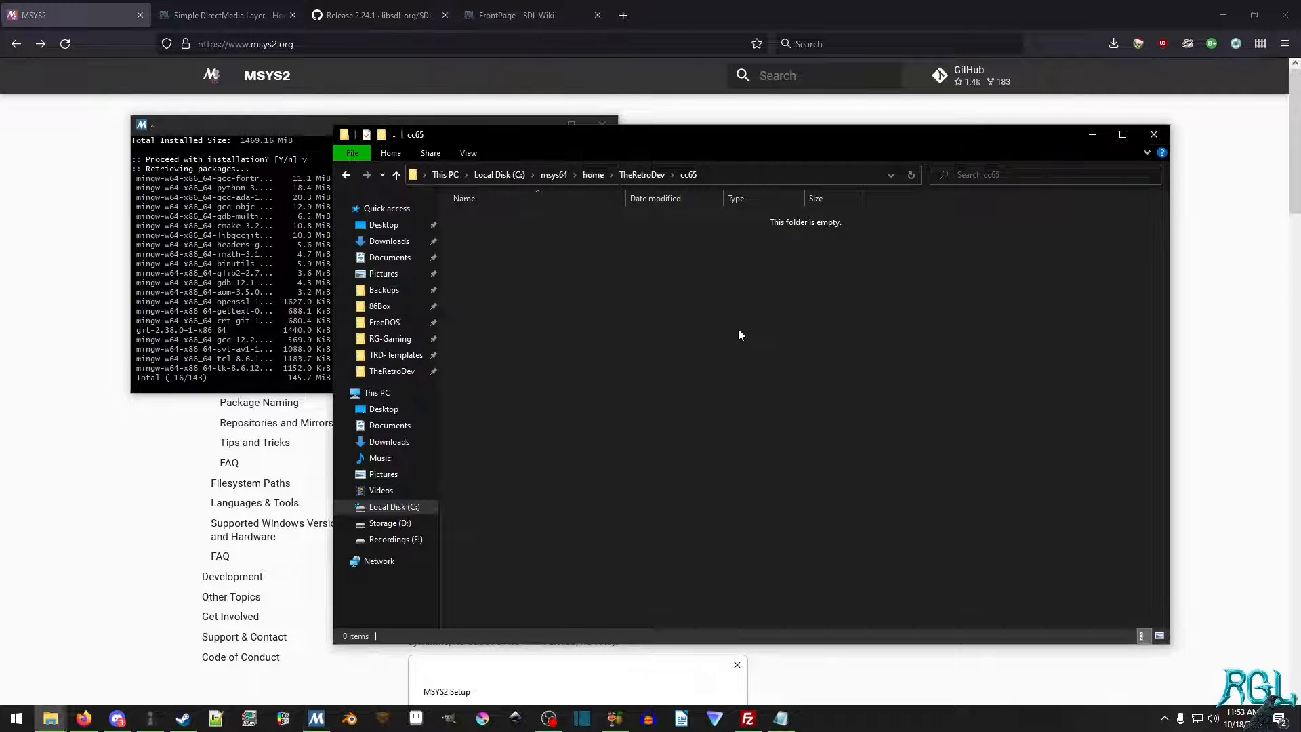
key(BackSpace)
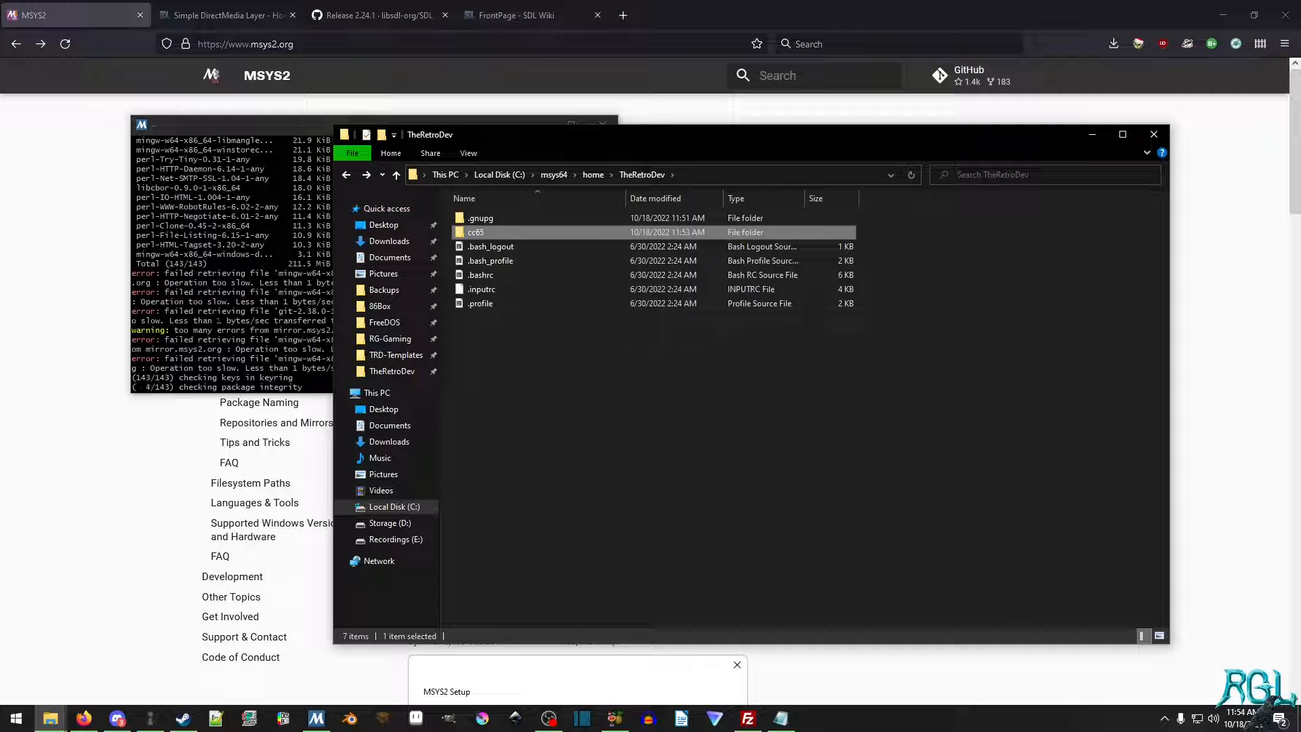
key(alt+Tab)
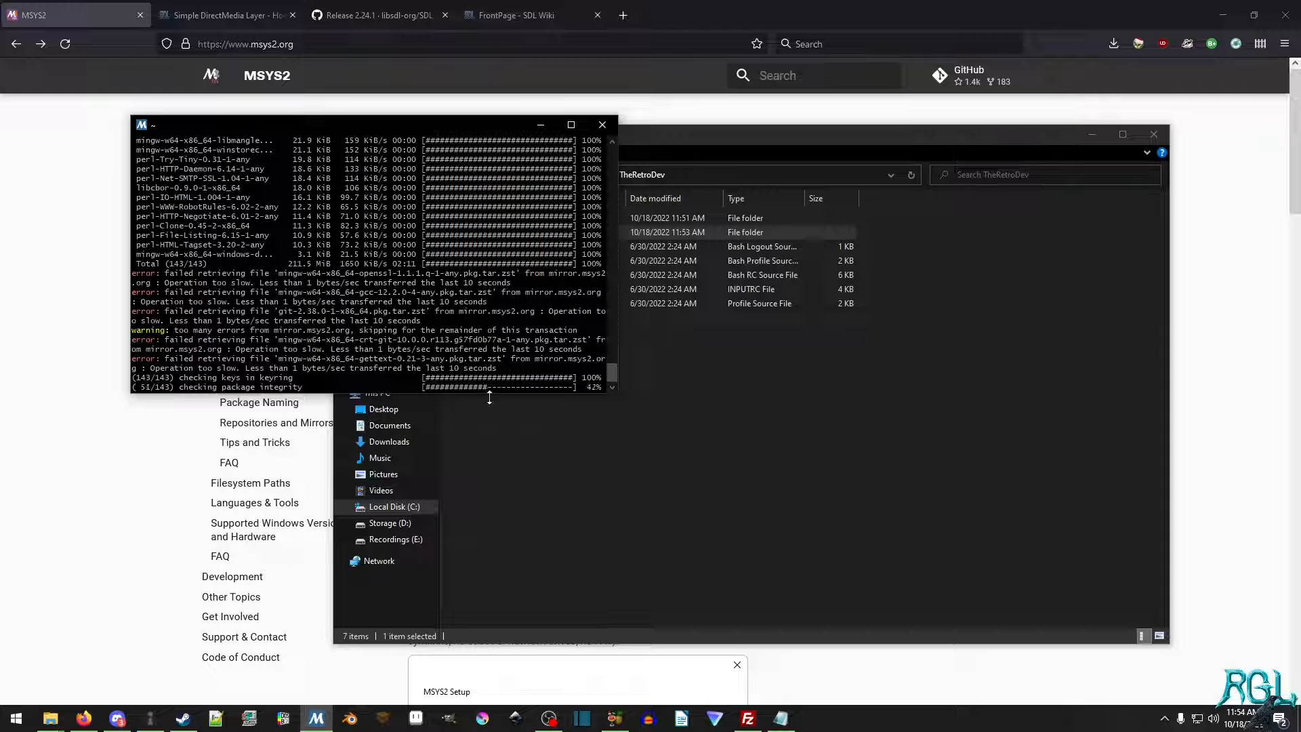
Delete the cc65 folder and create and open a new SDL2 folder instead.
click(666, 490)
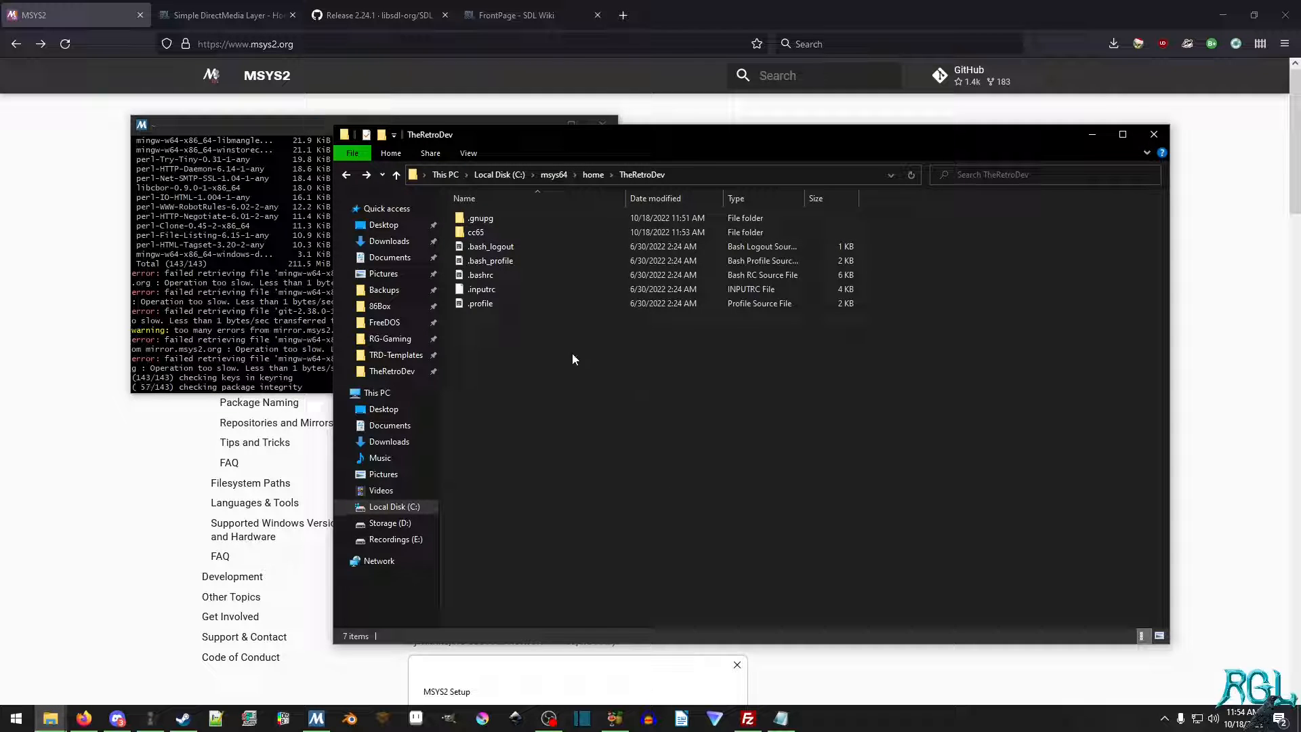
click(496, 233)
right_click(504, 233)
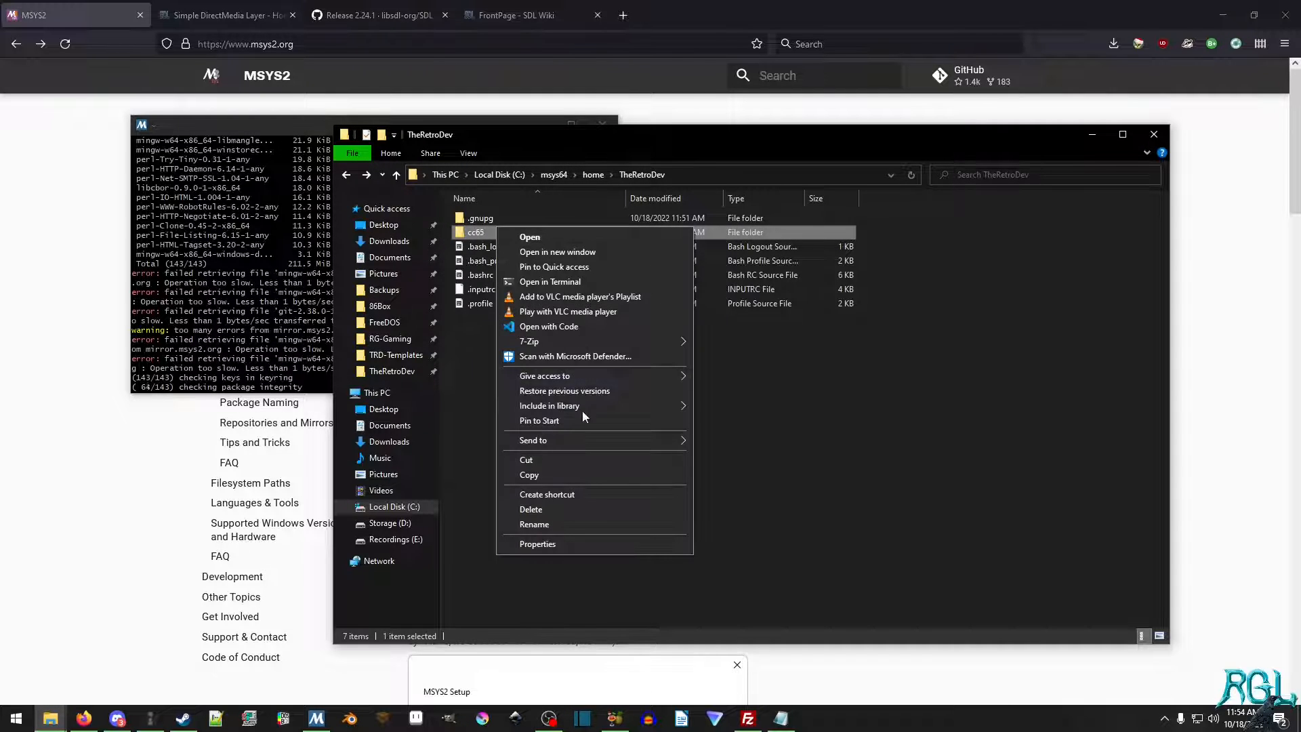
click(559, 509)
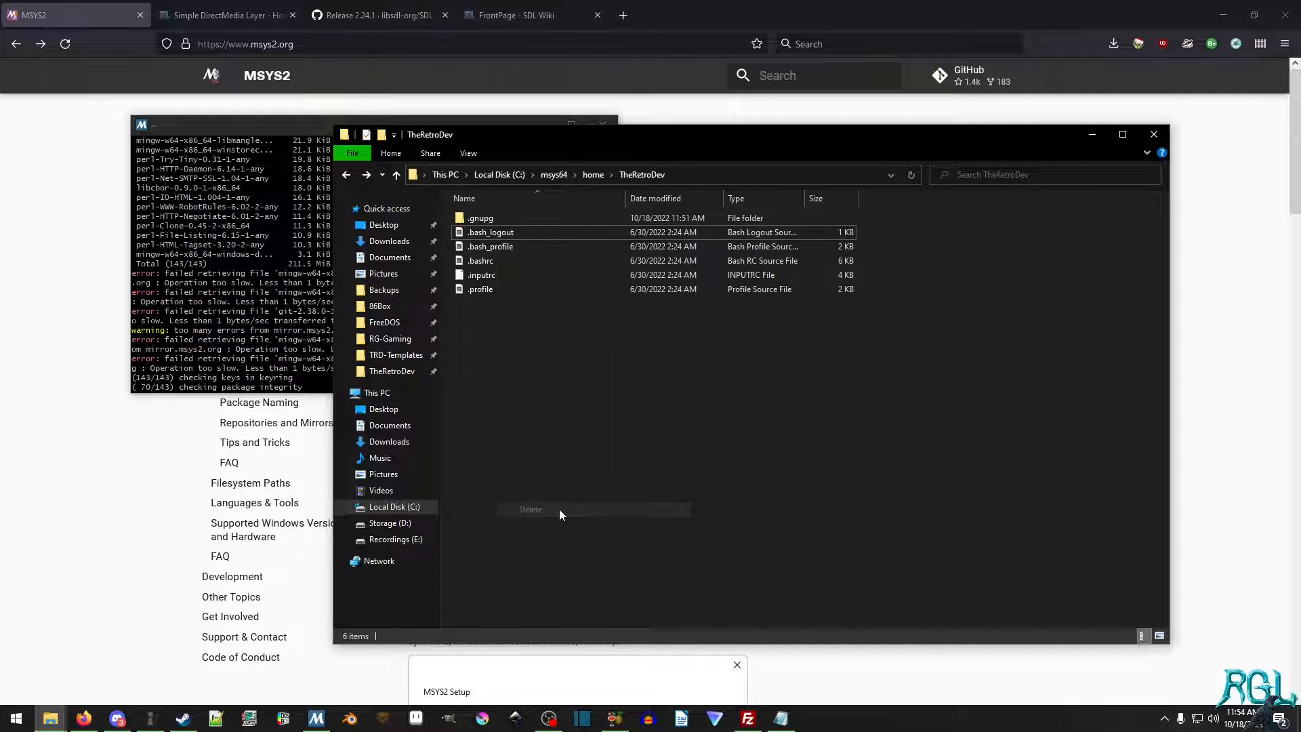
right_click(550, 385)
mouse_move(622, 578)
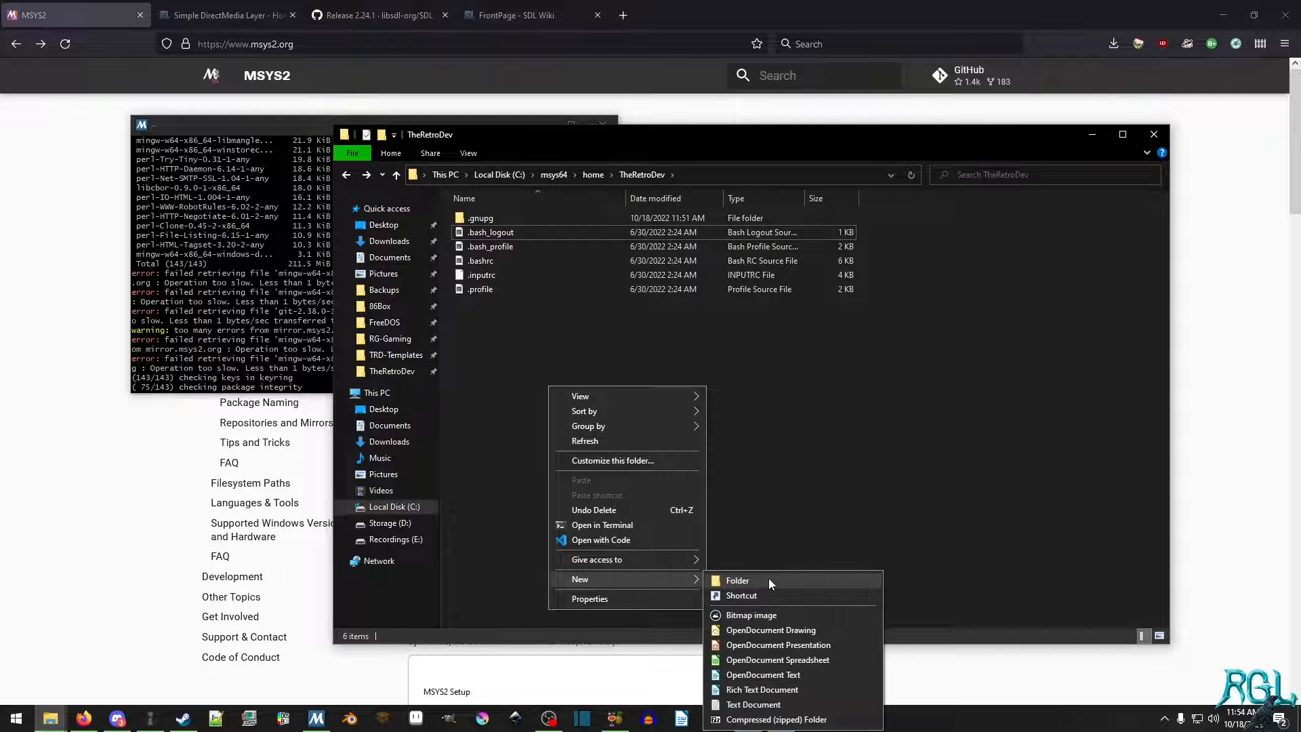
click(769, 578)
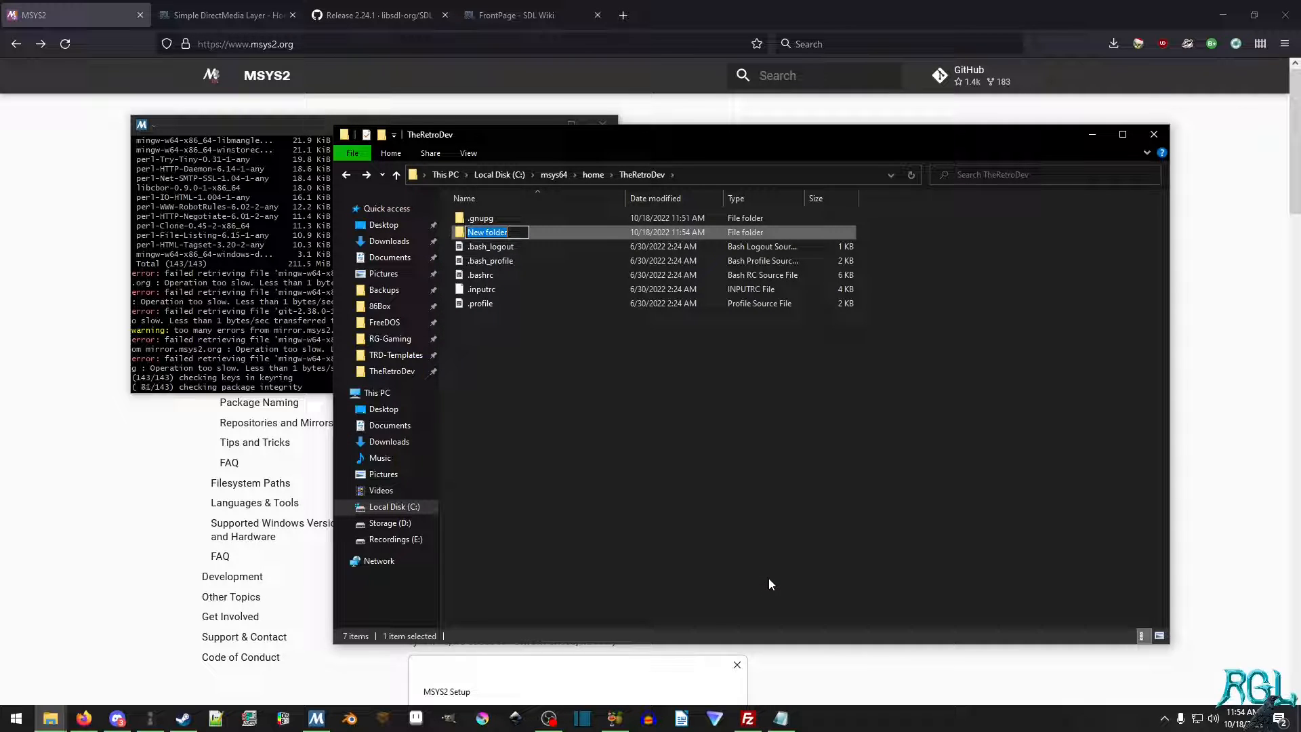
text(SDL2)
key(Return)
key(Return)
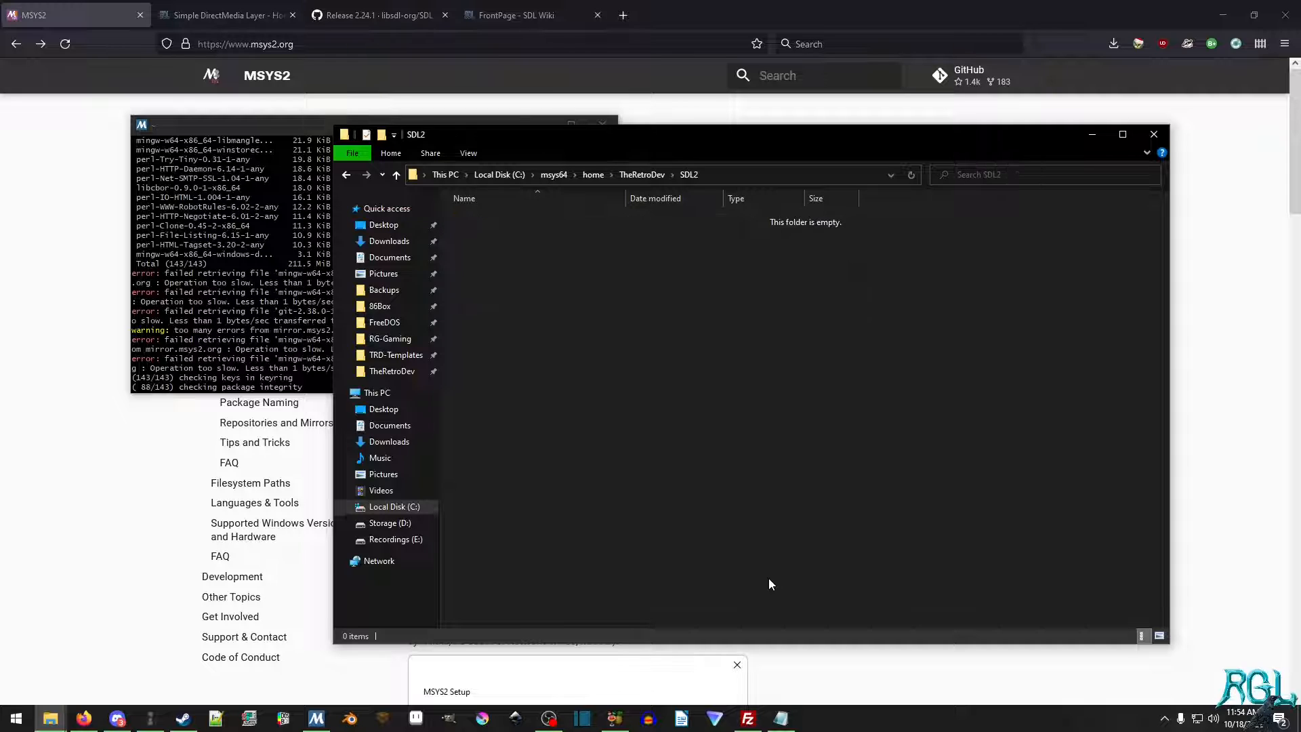
Create a new text document in SDL2 and rename it to test.c.
right_click(752, 495)
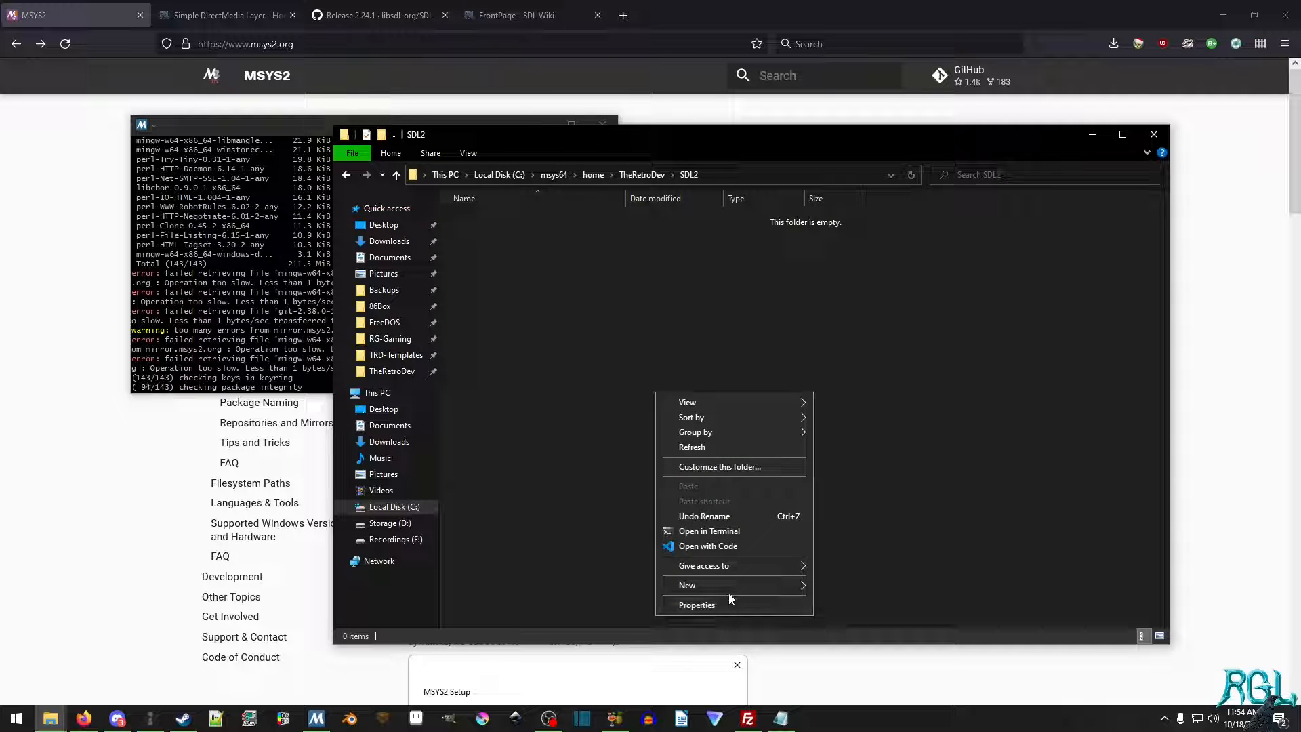
mouse_move(689, 585)
click(870, 581)
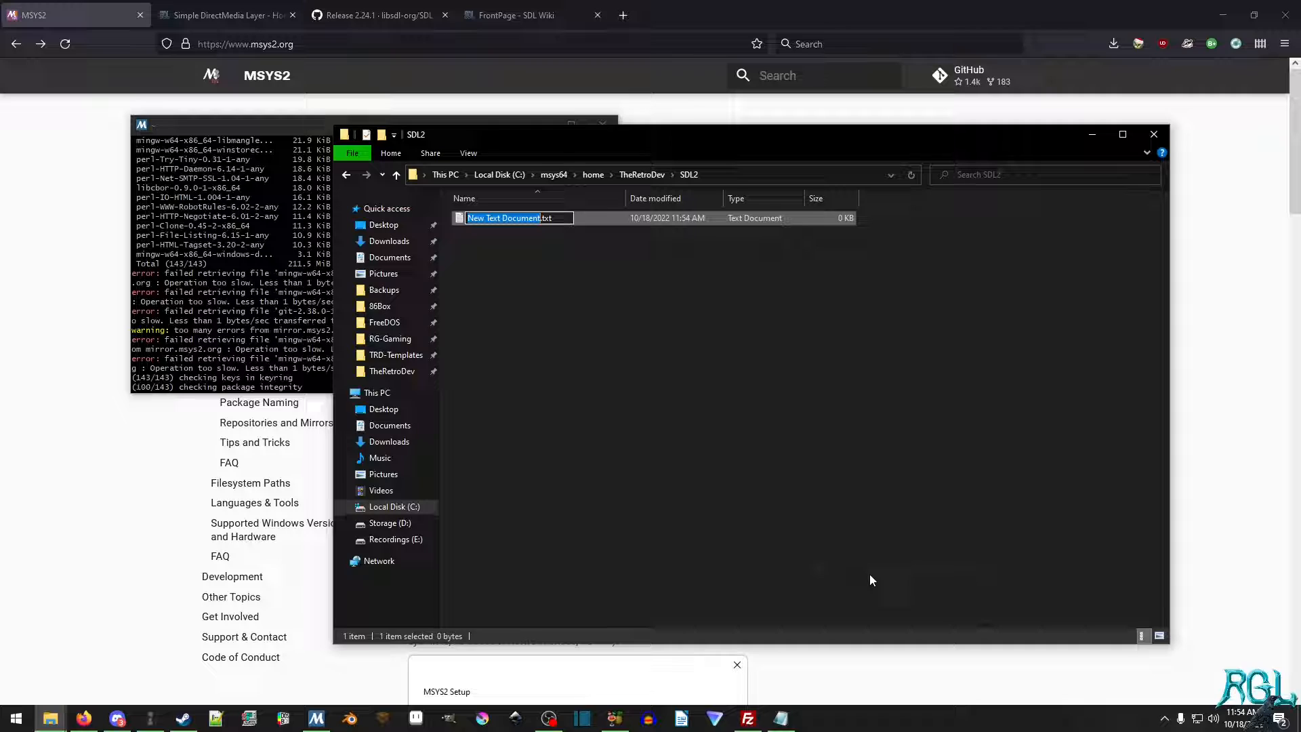
key(ctrl+a)
text(test.c)
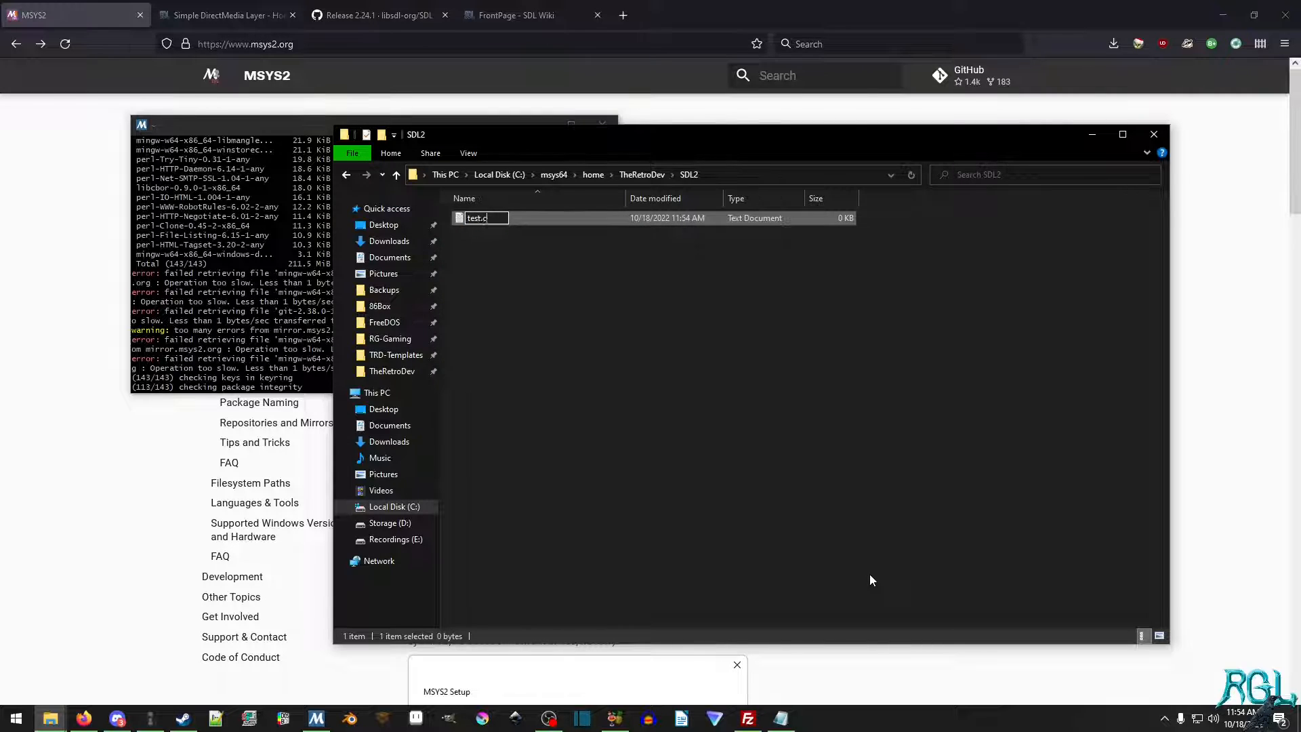
key(Return)
key(Return)
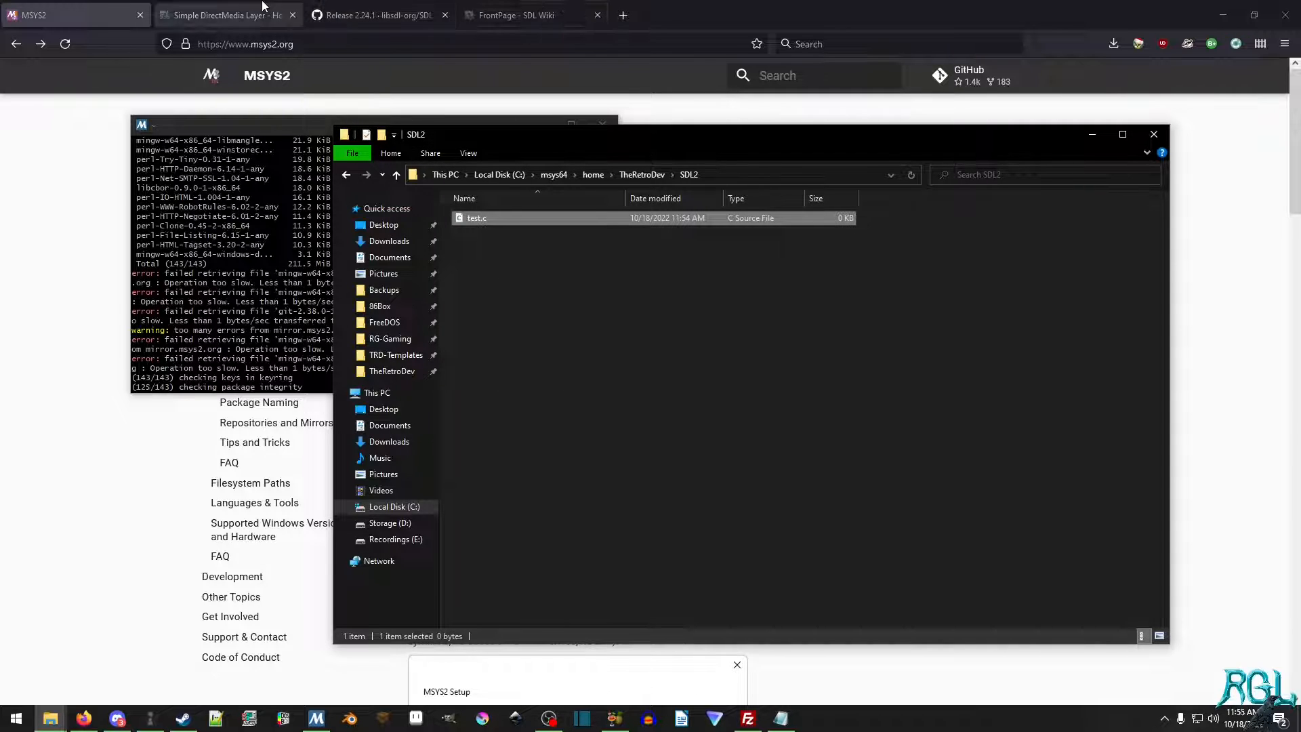
Flip between the libsdl.org About tab and the SDL Wiki front page.
click(229, 14)
click(531, 15)
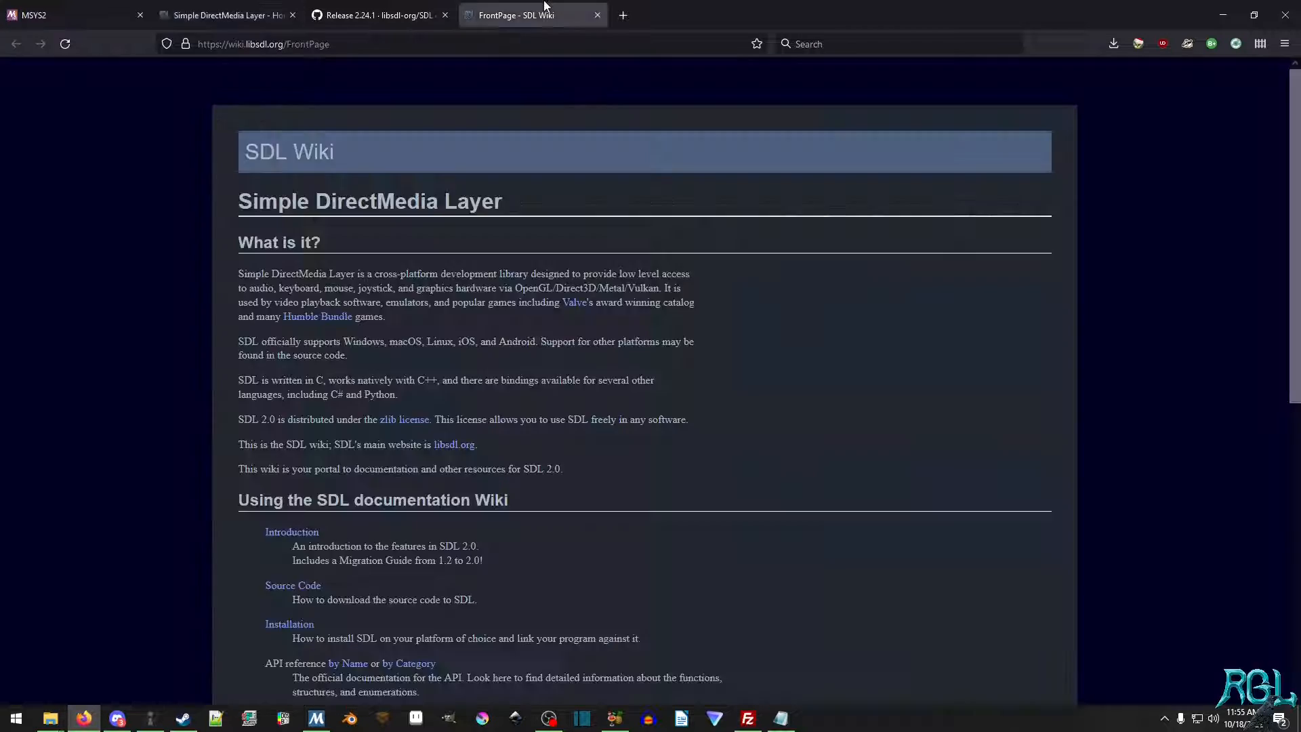
scroll(545, 182, down, 1)
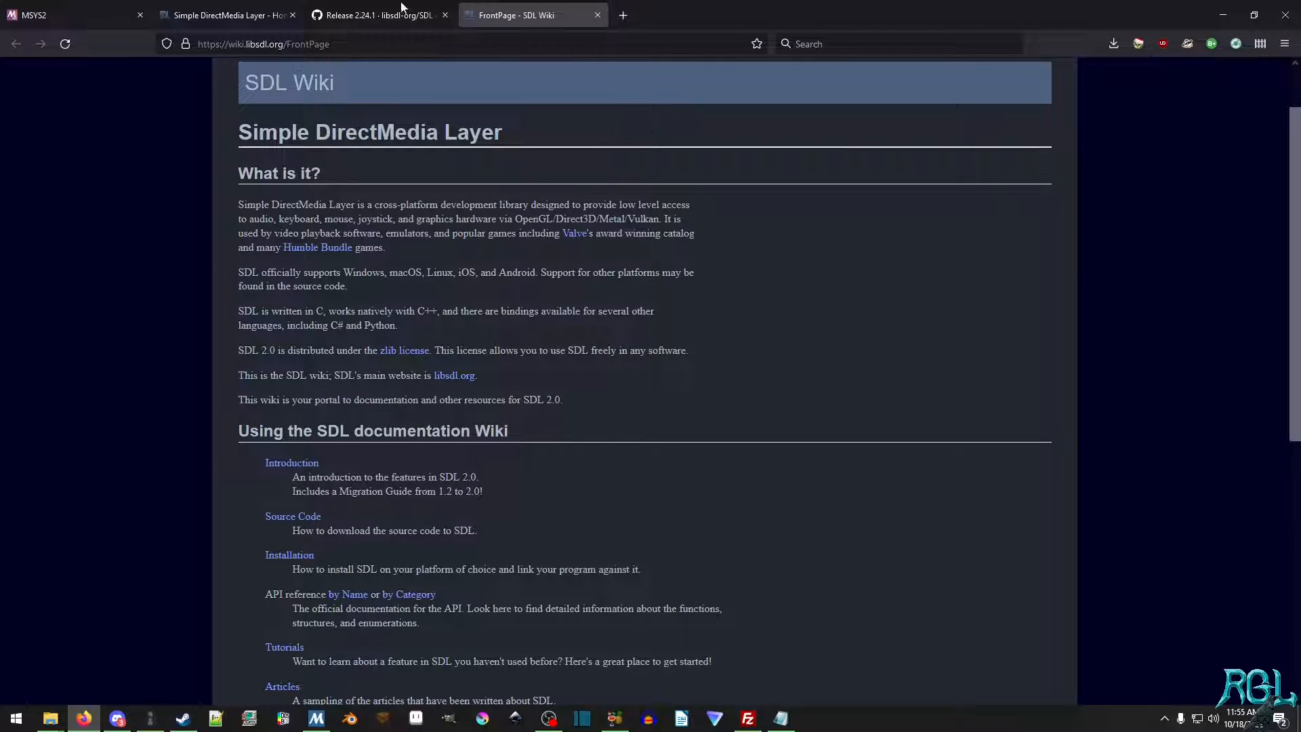
click(229, 15)
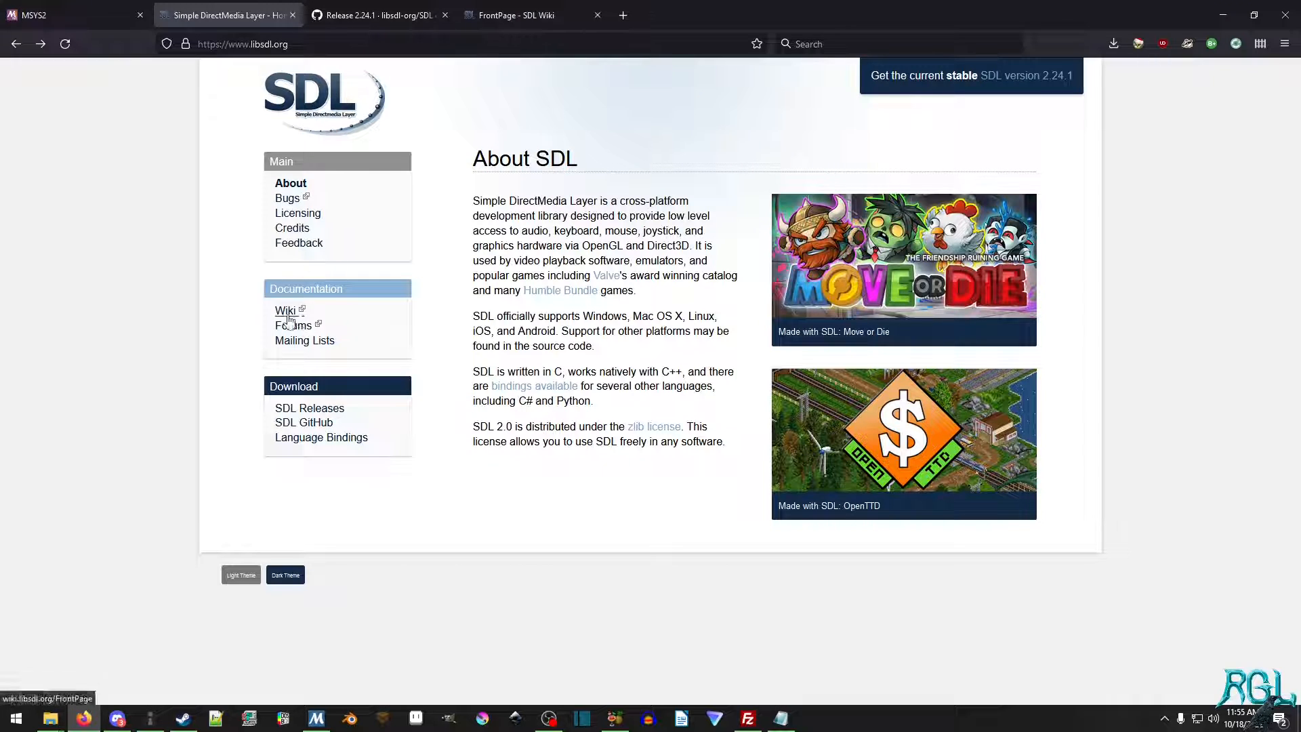
click(521, 15)
scroll(486, 169, down, 2)
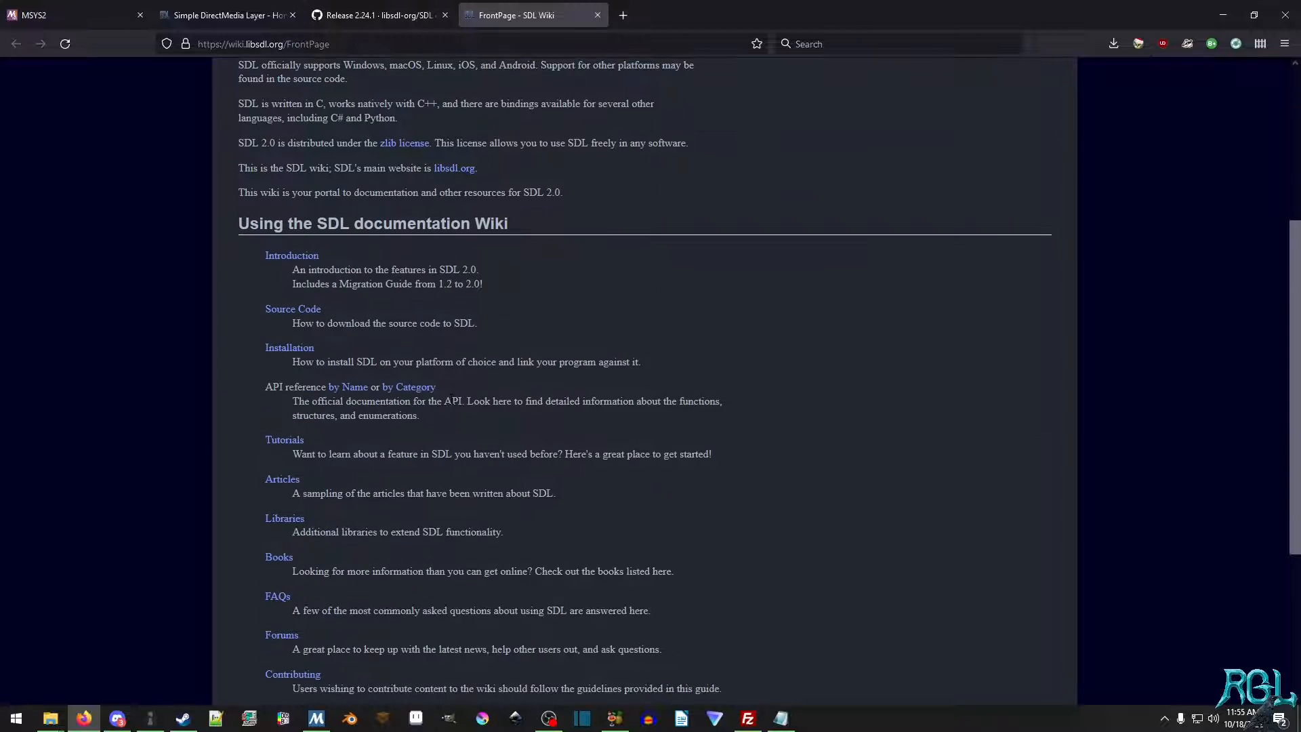
Navigate API by Category > Display and Window Management to the SDL_CreateWindow page.
click(415, 386)
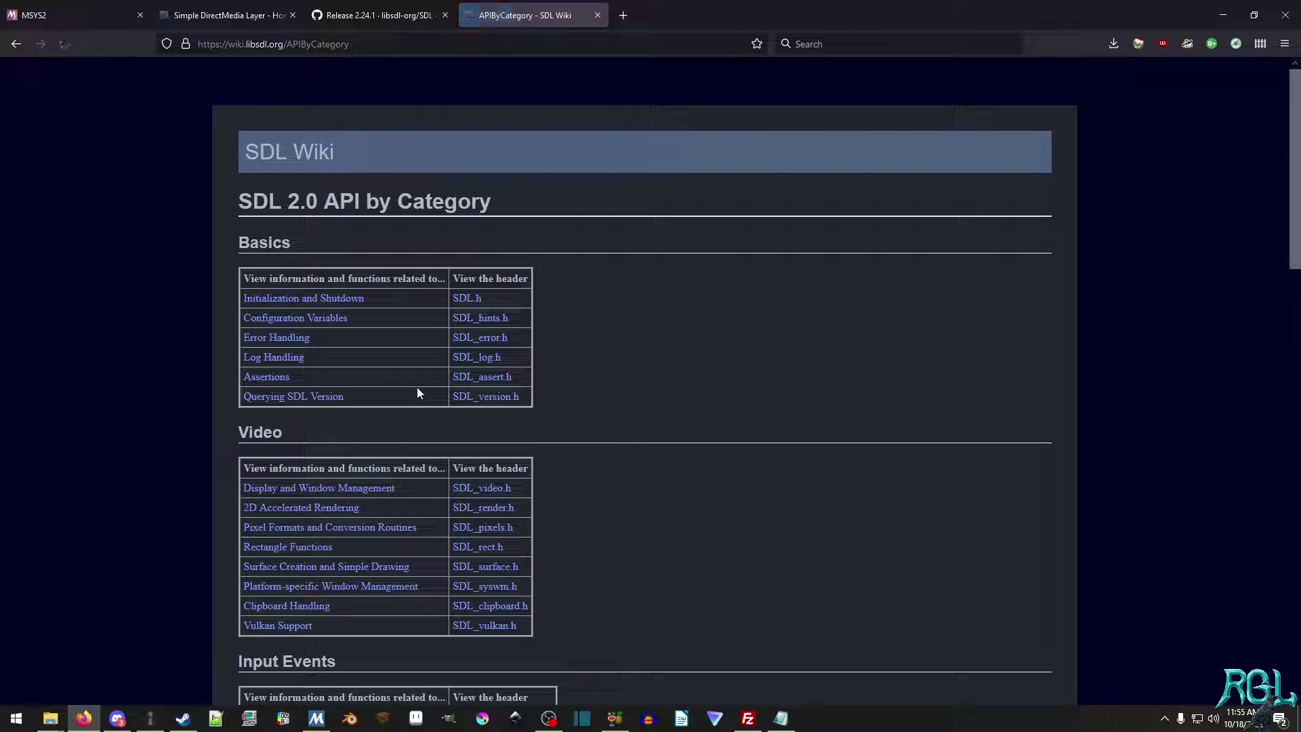
click(387, 495)
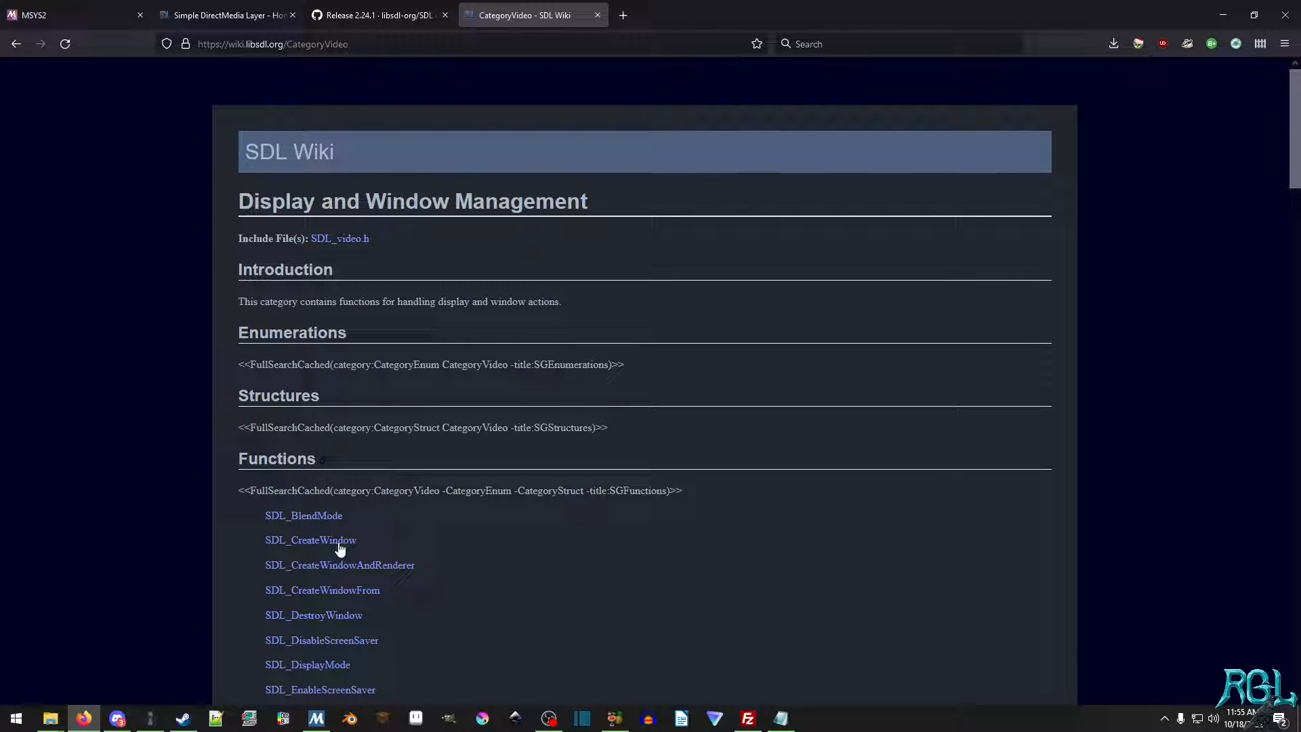
click(326, 539)
scroll(532, 419, down, 5)
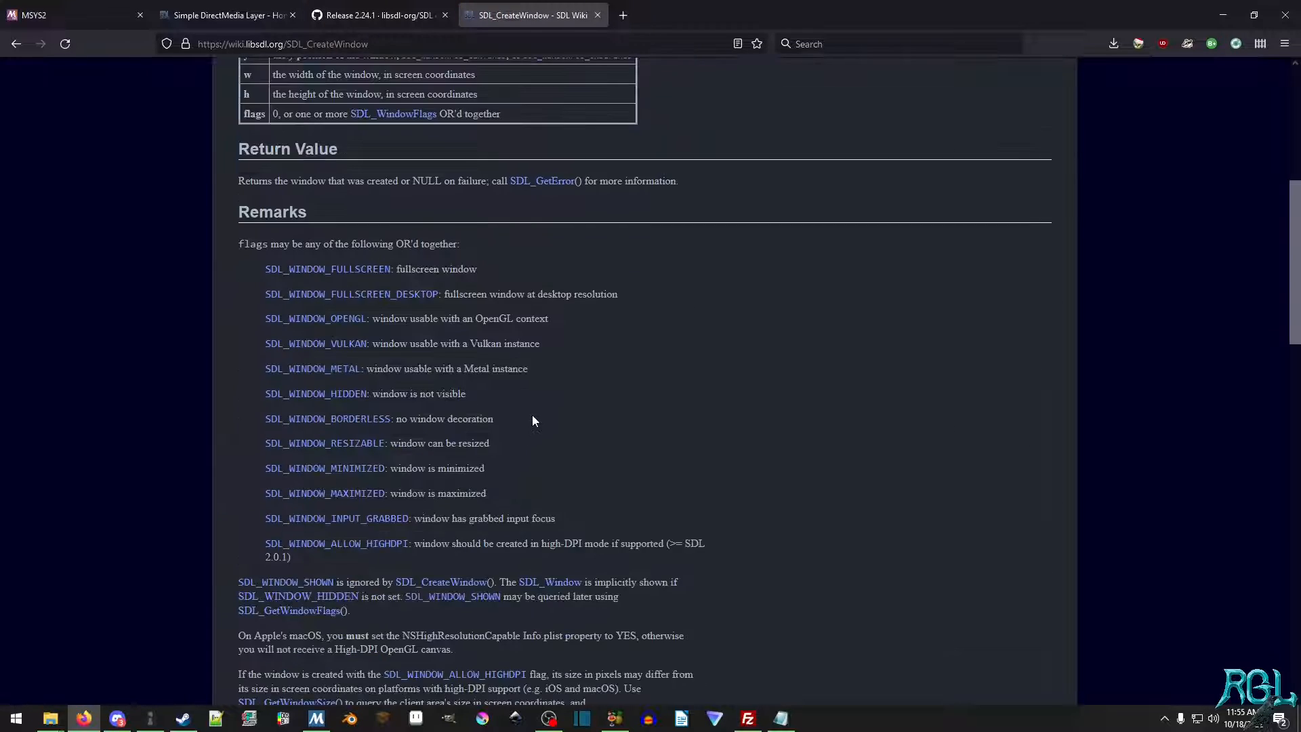
scroll(531, 420, down, 6)
drag(251, 361, 351, 568)
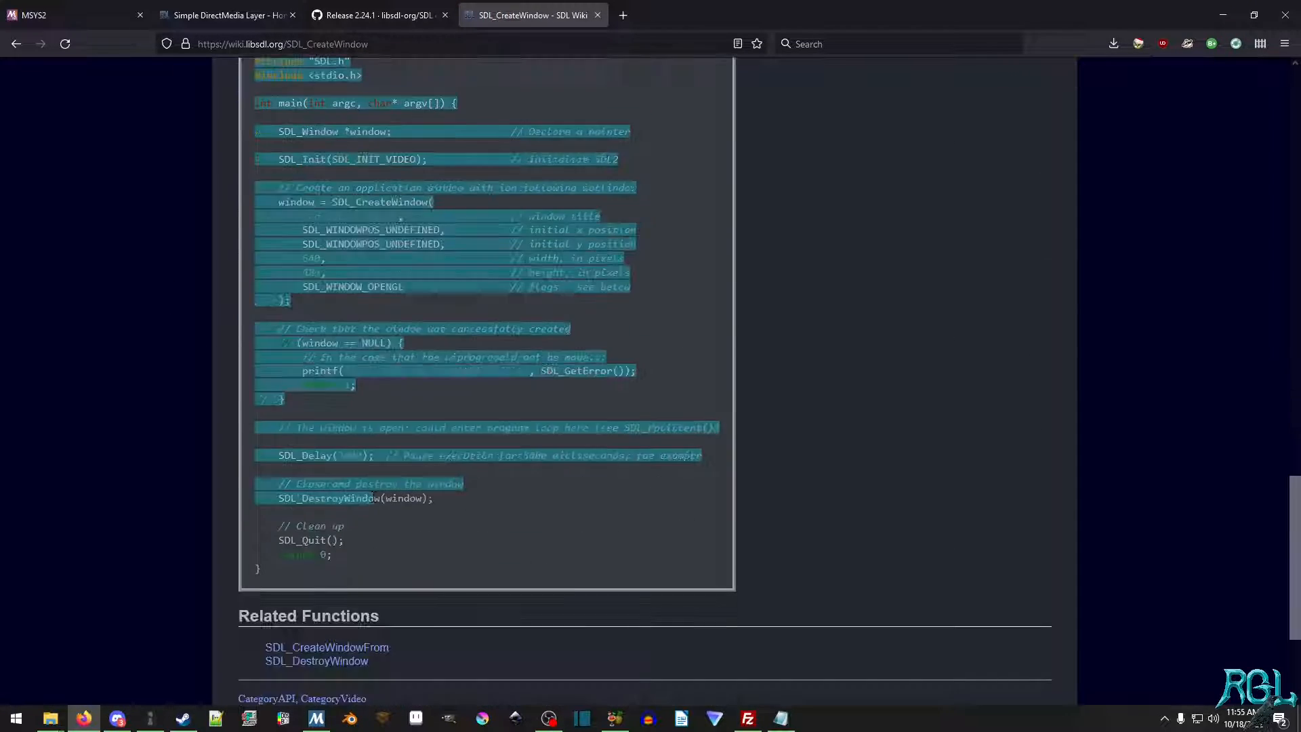
scroll(351, 458, down, 4)
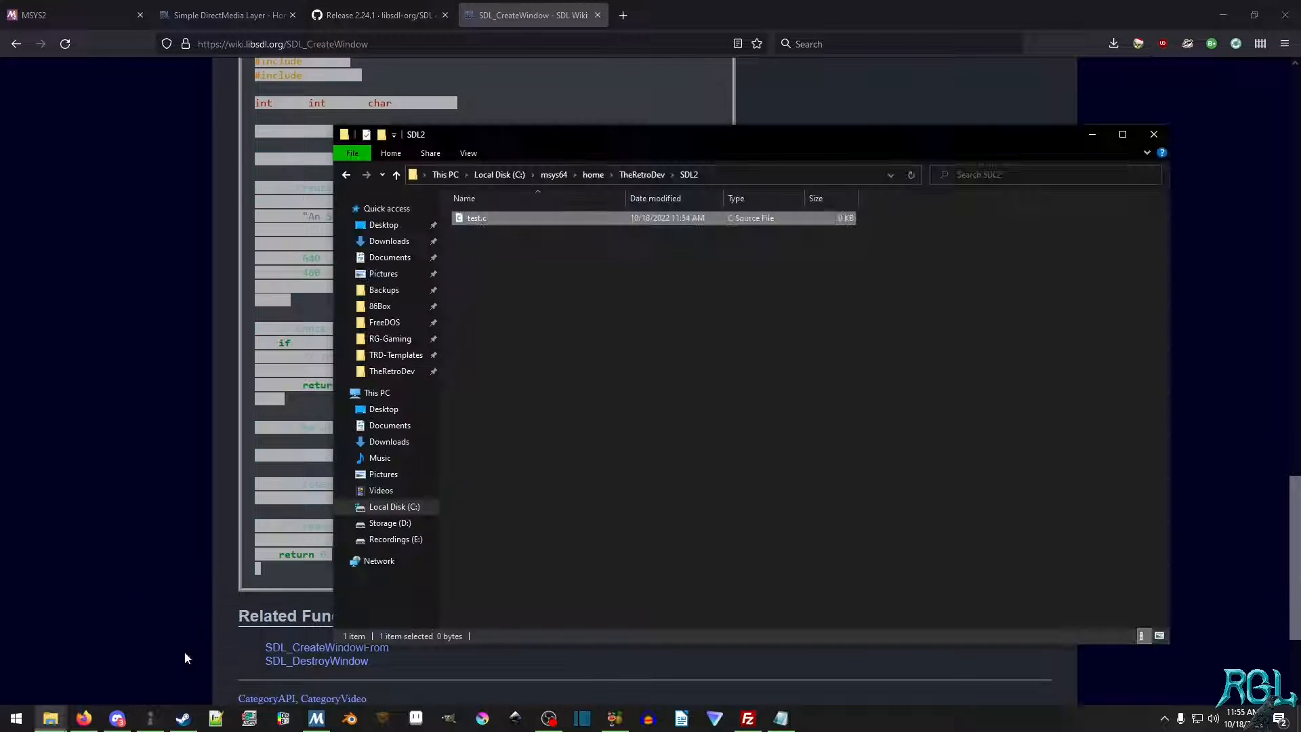
Edit test.c in Notepad and paste in the SDL_CreateWindow example program.
right_click(506, 218)
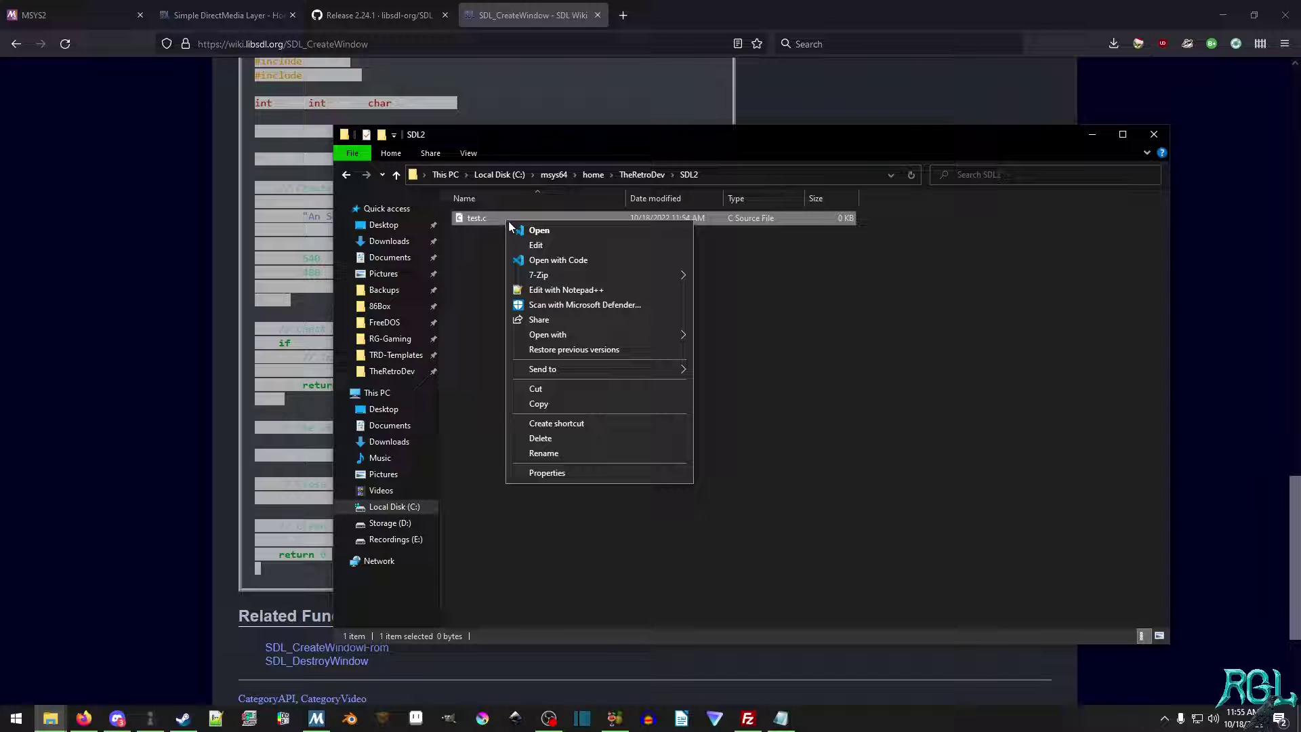
click(544, 247)
key(ctrl+v)
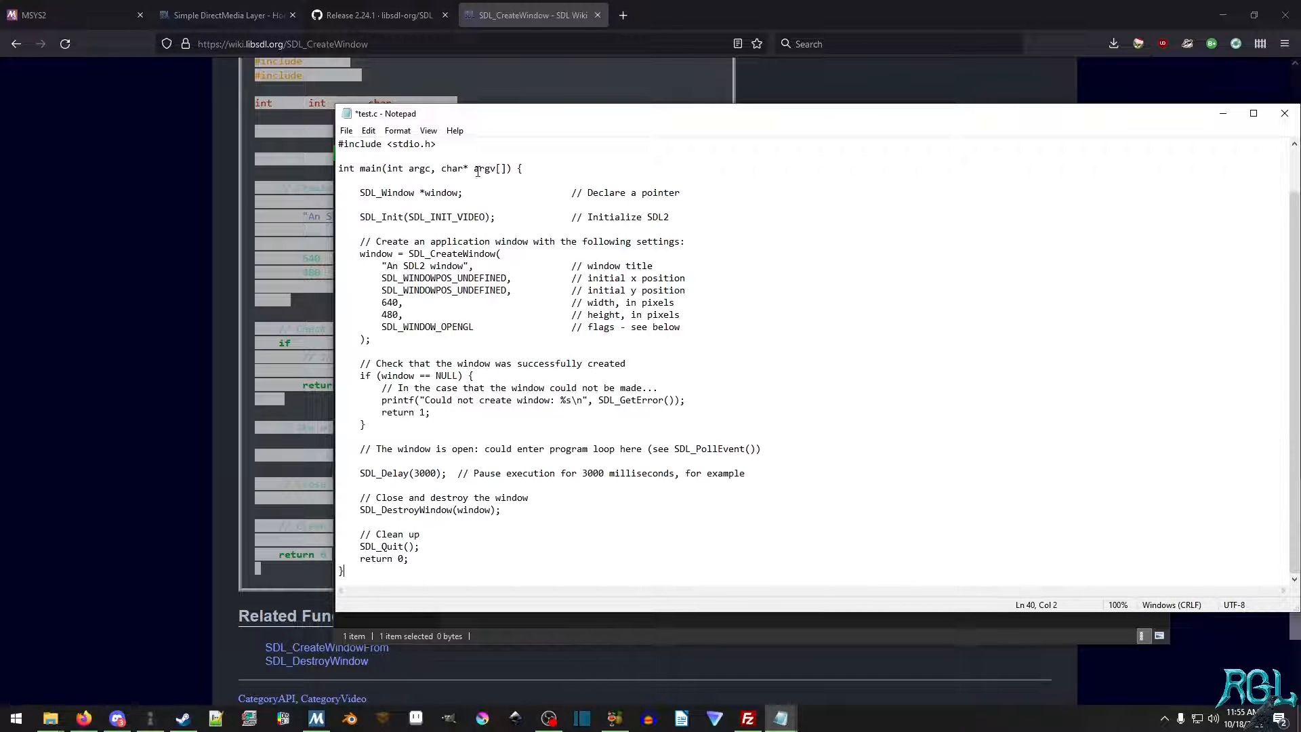
scroll(602, 286, up, 3)
Change the include to SDL2/SDL.h and save test.c.
double_click(407, 180)
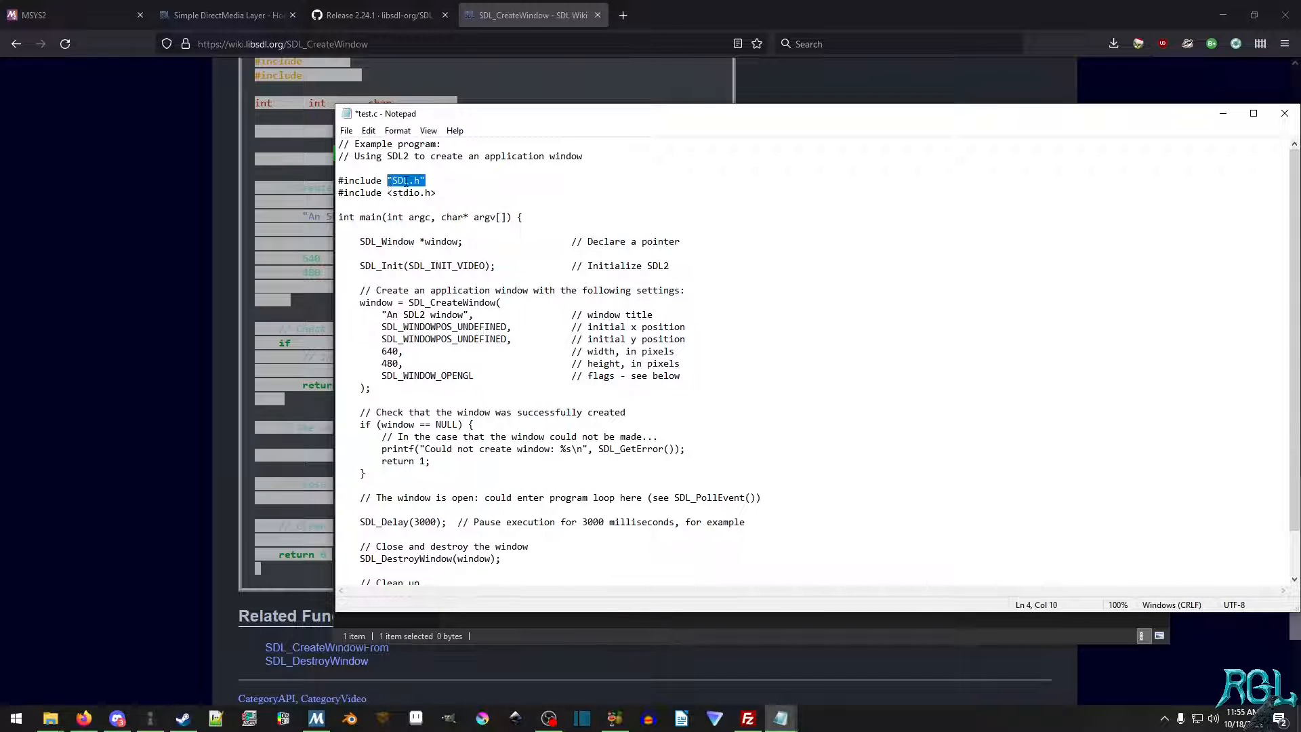
text(<SDL2/)
text(sdl.h>)
key(BackSpace)
key(BackSpace)
key(BackSpace)
text(SDL)
key(ctrl+s)
scroll(177, 331, up, 5)
click(178, 329)
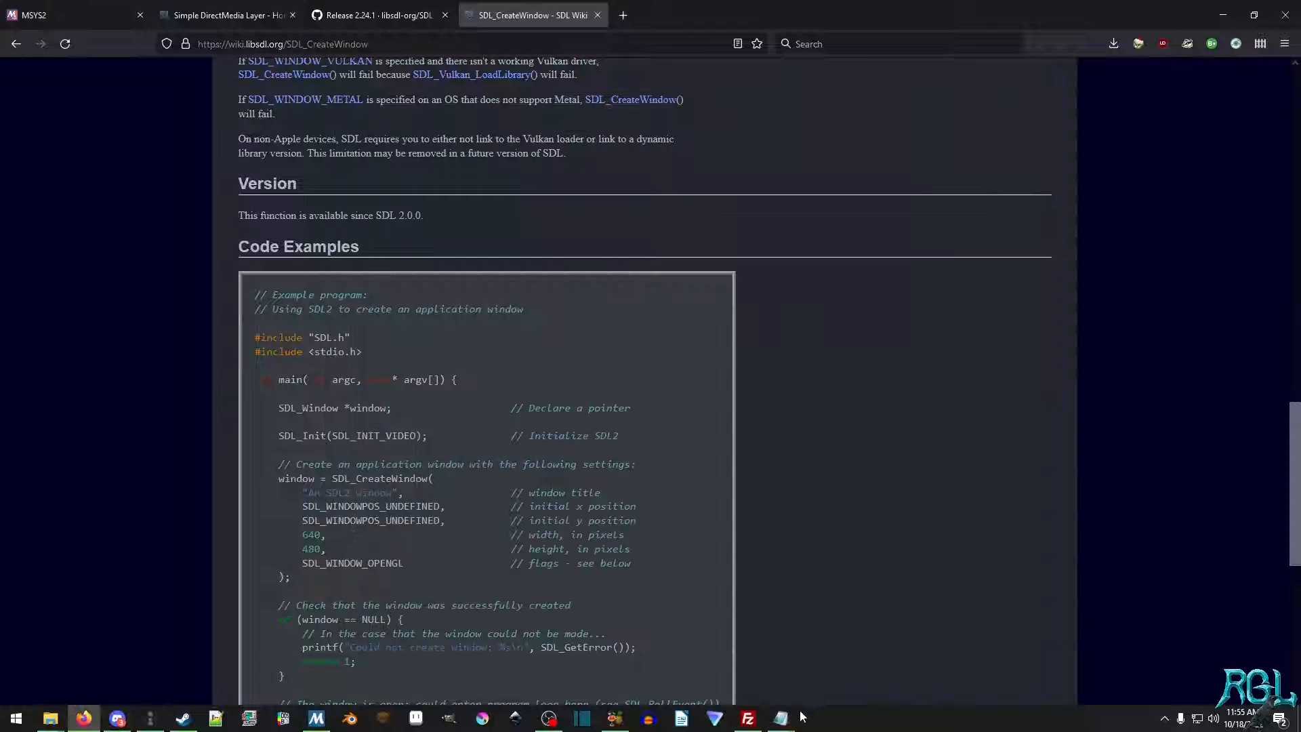
mouse_move(779, 718)
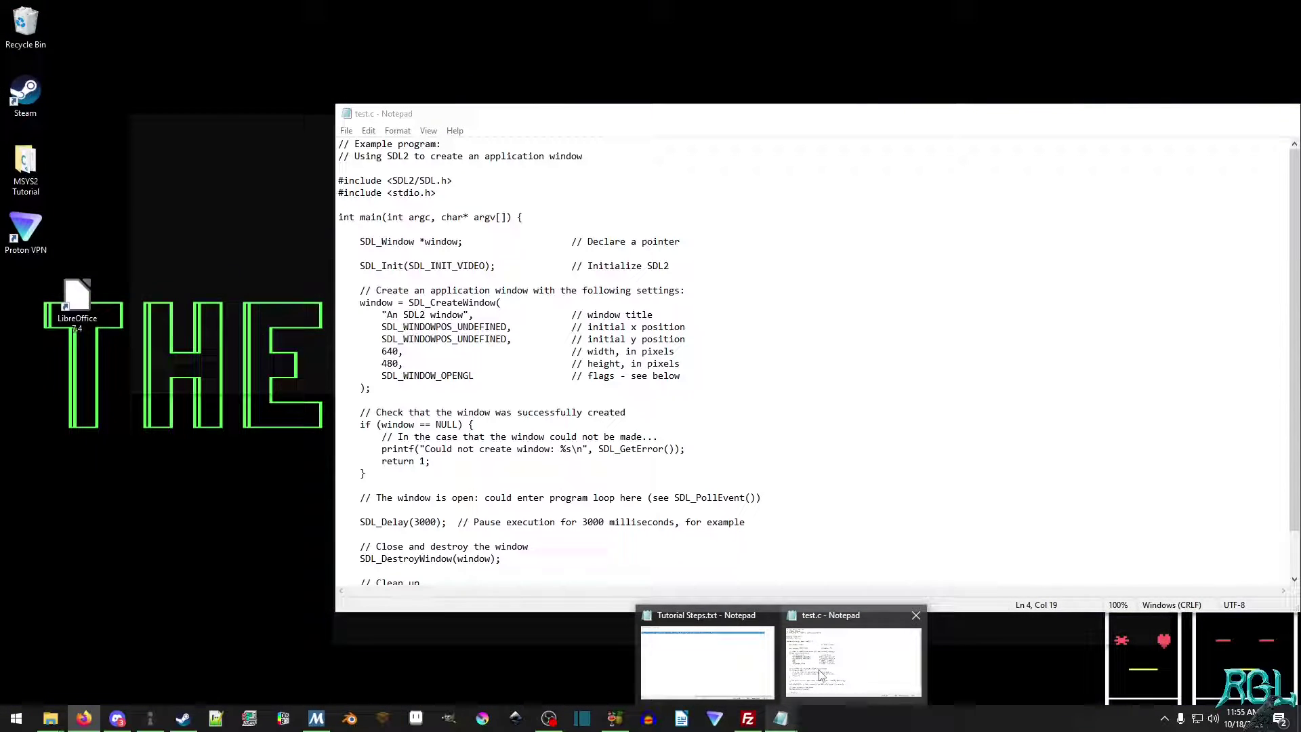
click(852, 661)
scroll(515, 261, down, 1)
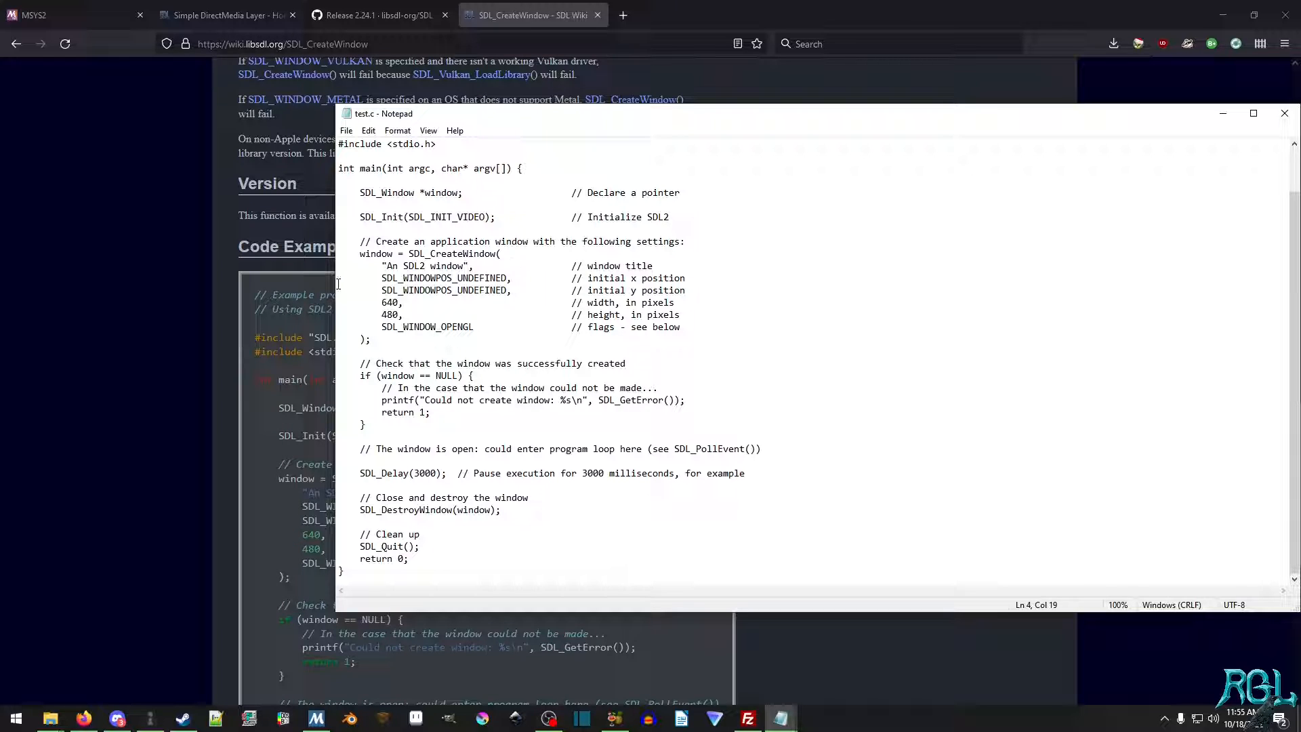
Bring up the GitHub SDL 2.24.1 release page in Firefox.
click(204, 305)
click(376, 15)
scroll(414, 364, down, 5)
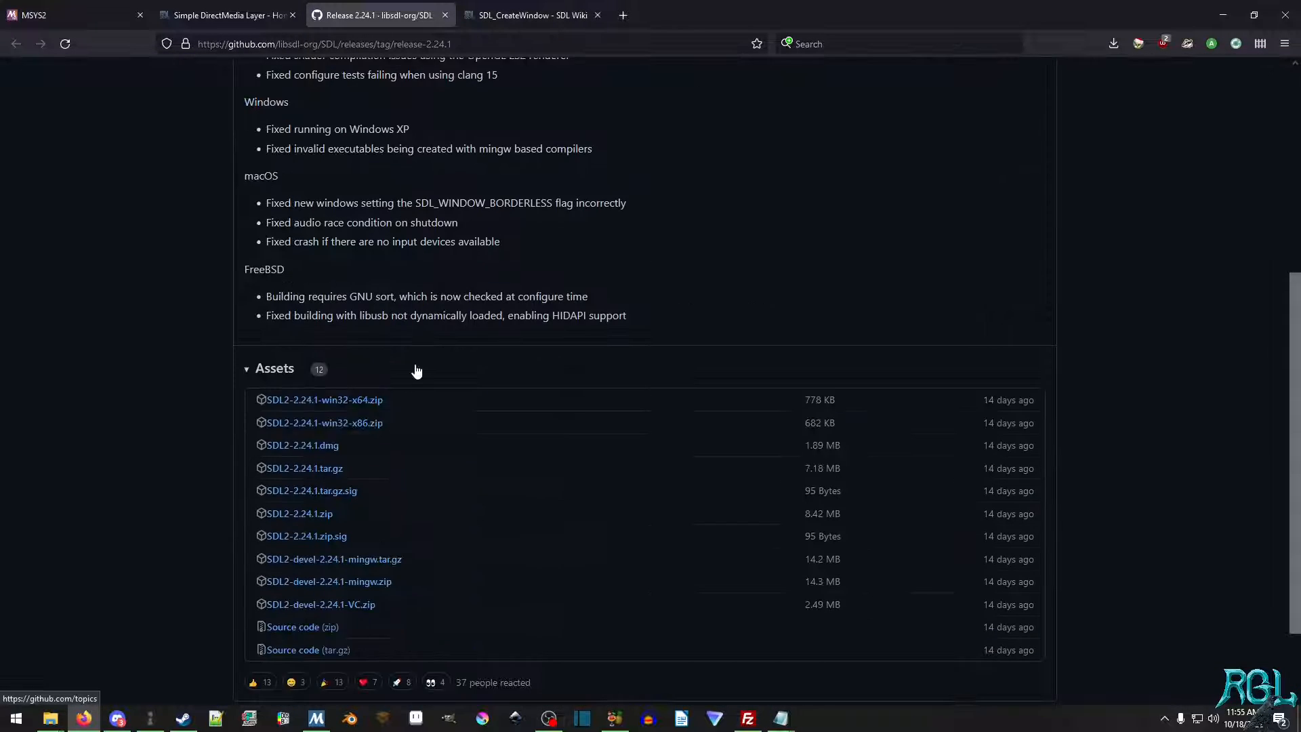
scroll(405, 353, up, 5)
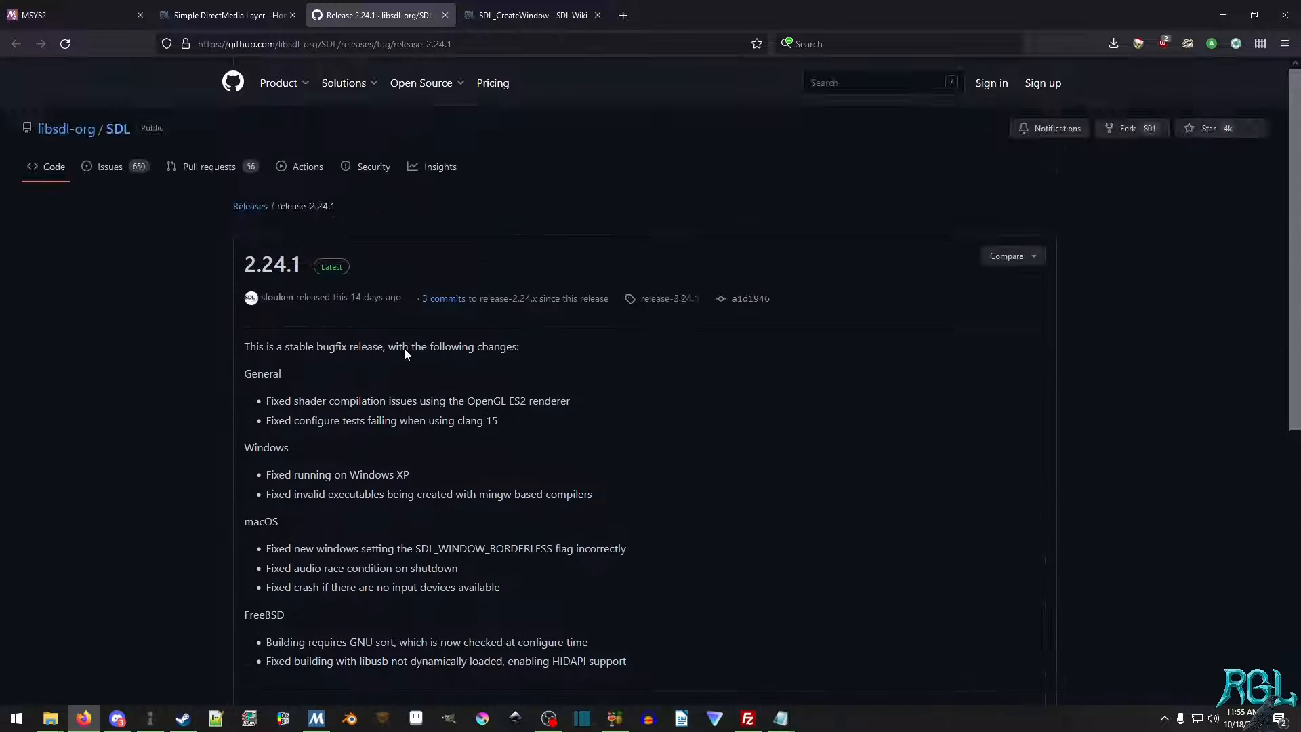
click(226, 14)
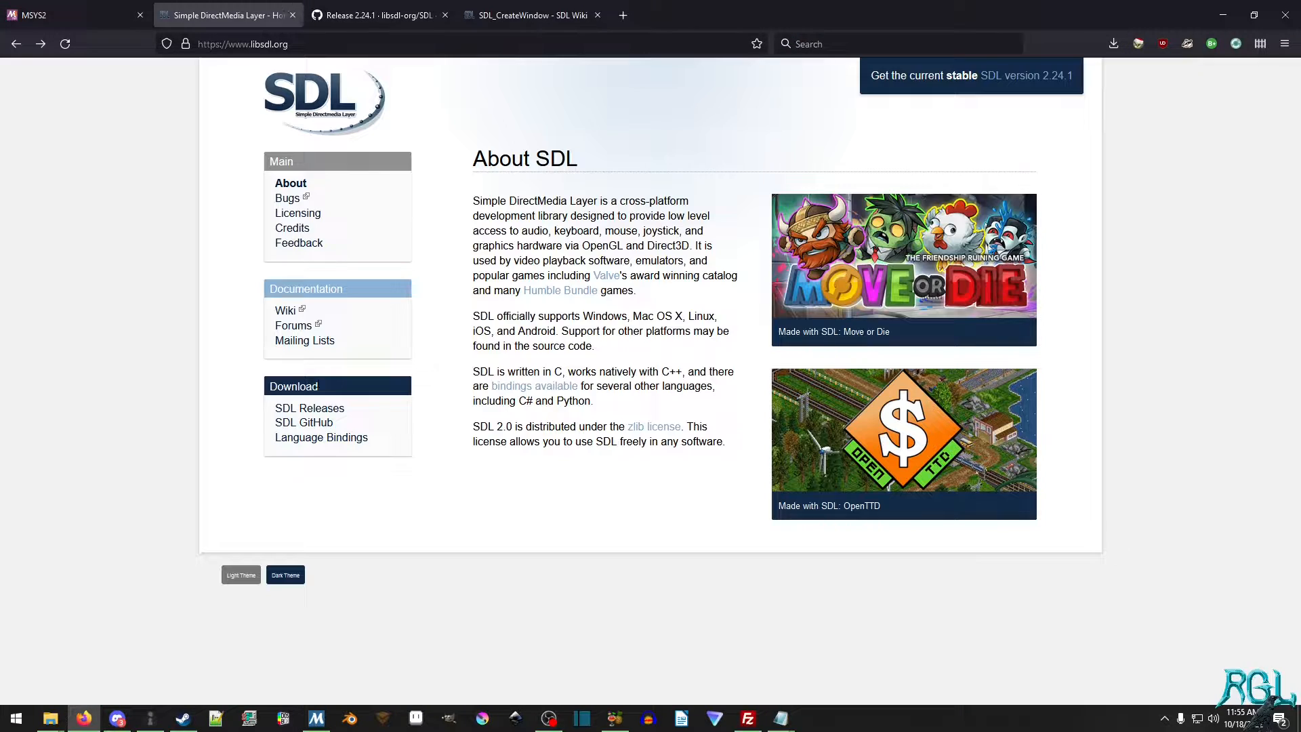
click(376, 14)
scroll(514, 378, down, 4)
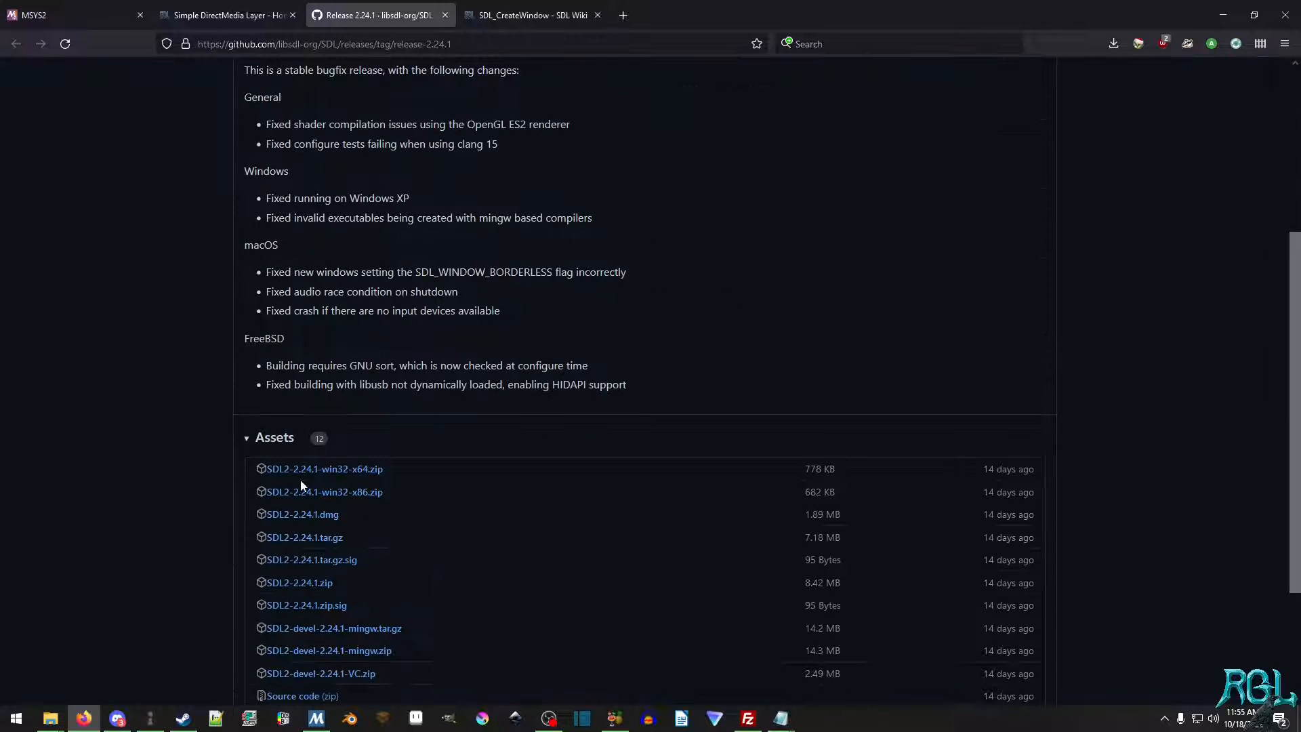
Download SDL2-2.24.1-win32-x64.zip and view its contents in 7-Zip.
click(348, 470)
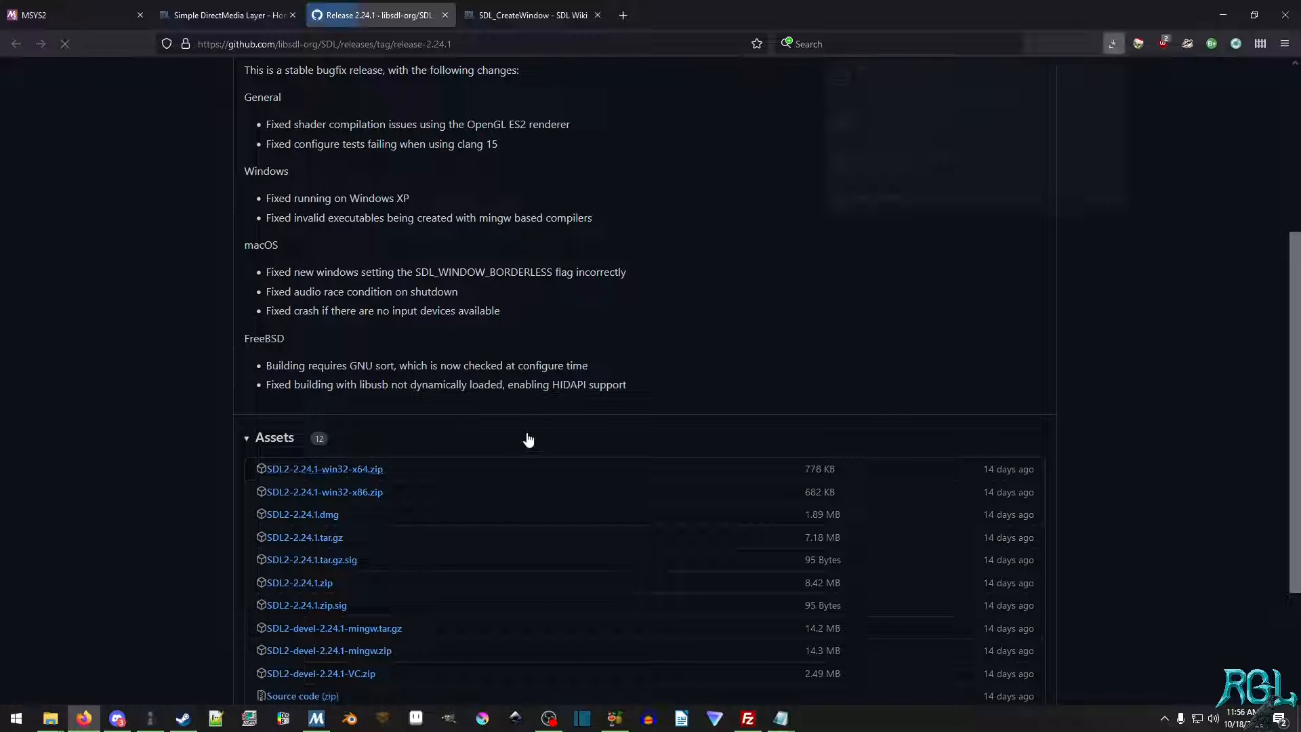
click(939, 92)
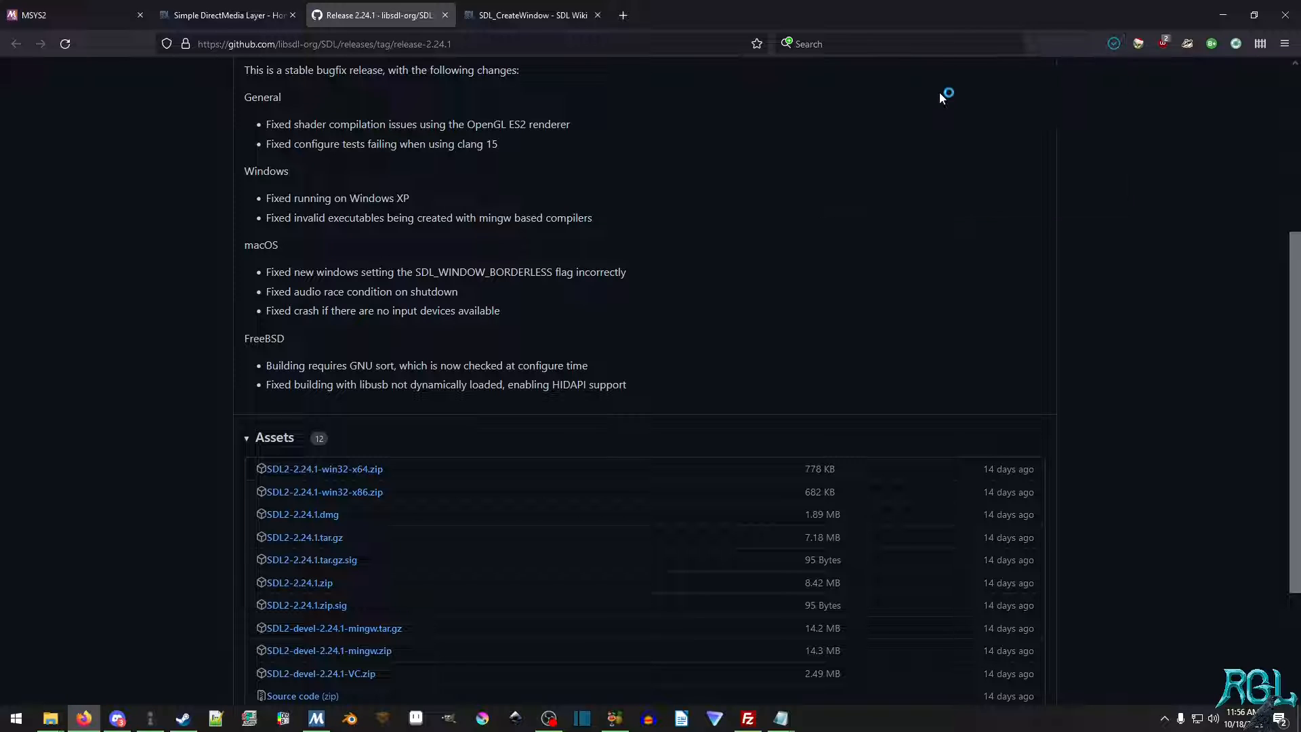
drag(606, 258, 874, 181)
mouse_move(50, 719)
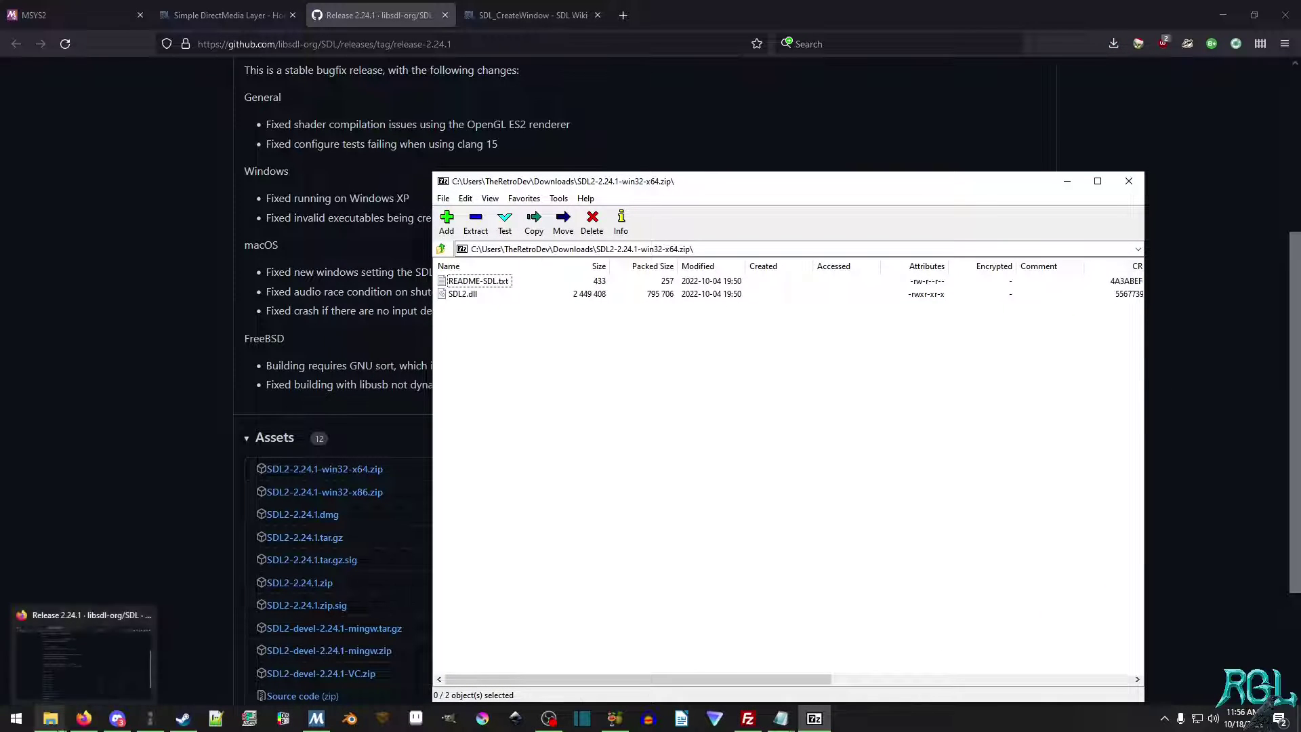
Drag SDL2.dll from the 7-Zip archive into the SDL2 folder beside test.c.
click(71, 641)
click(750, 656)
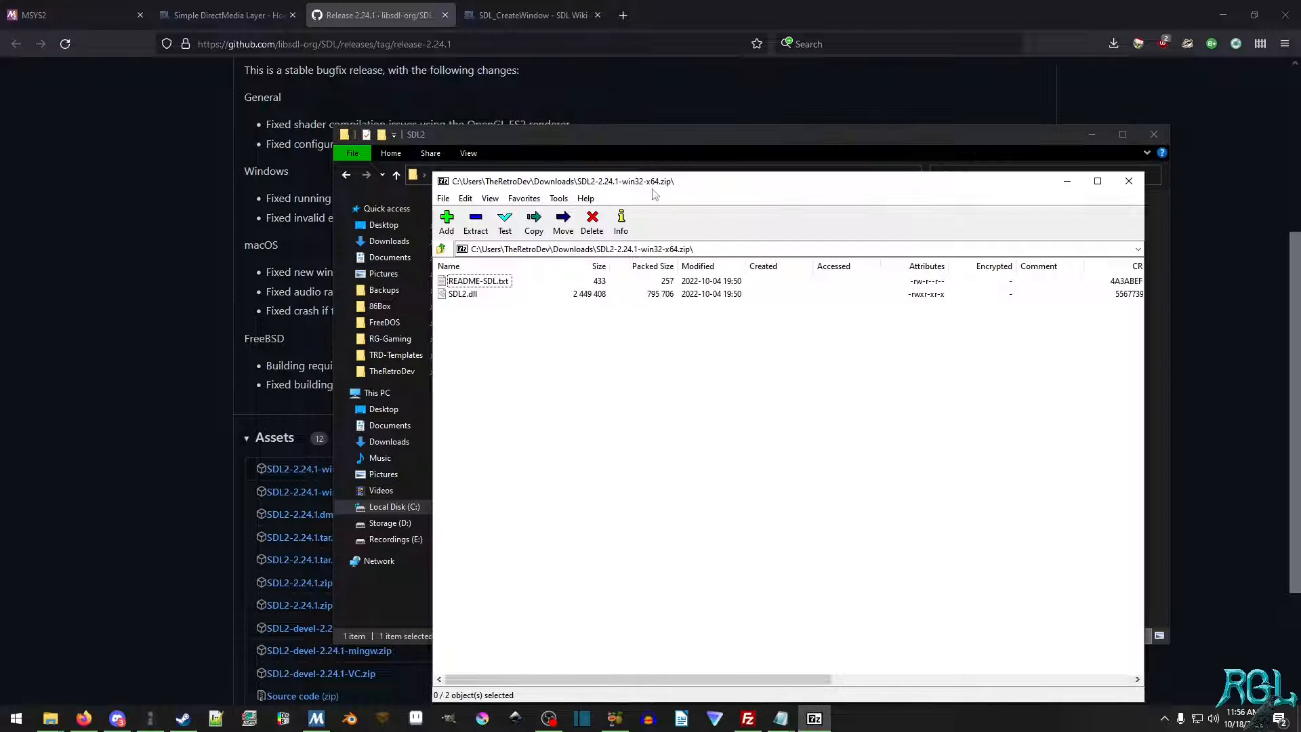
drag(701, 181, 915, 197)
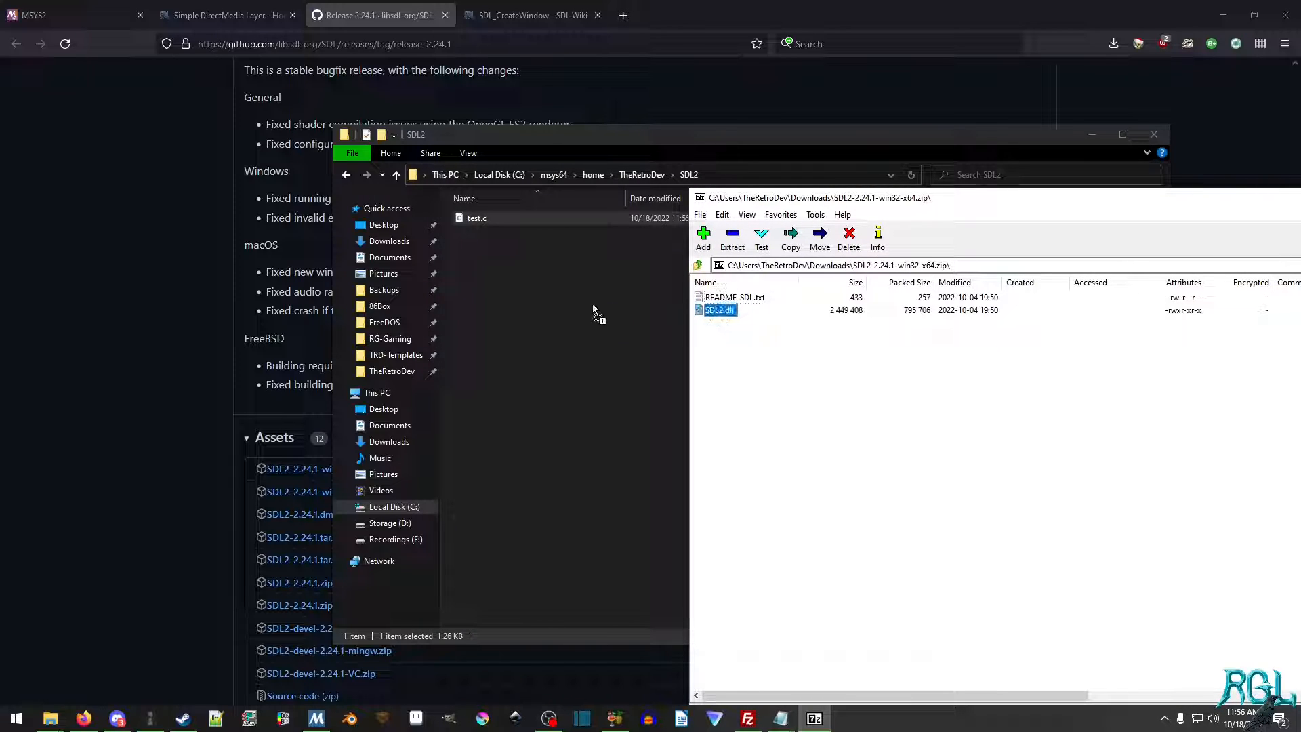
drag(719, 310, 534, 299)
click(839, 422)
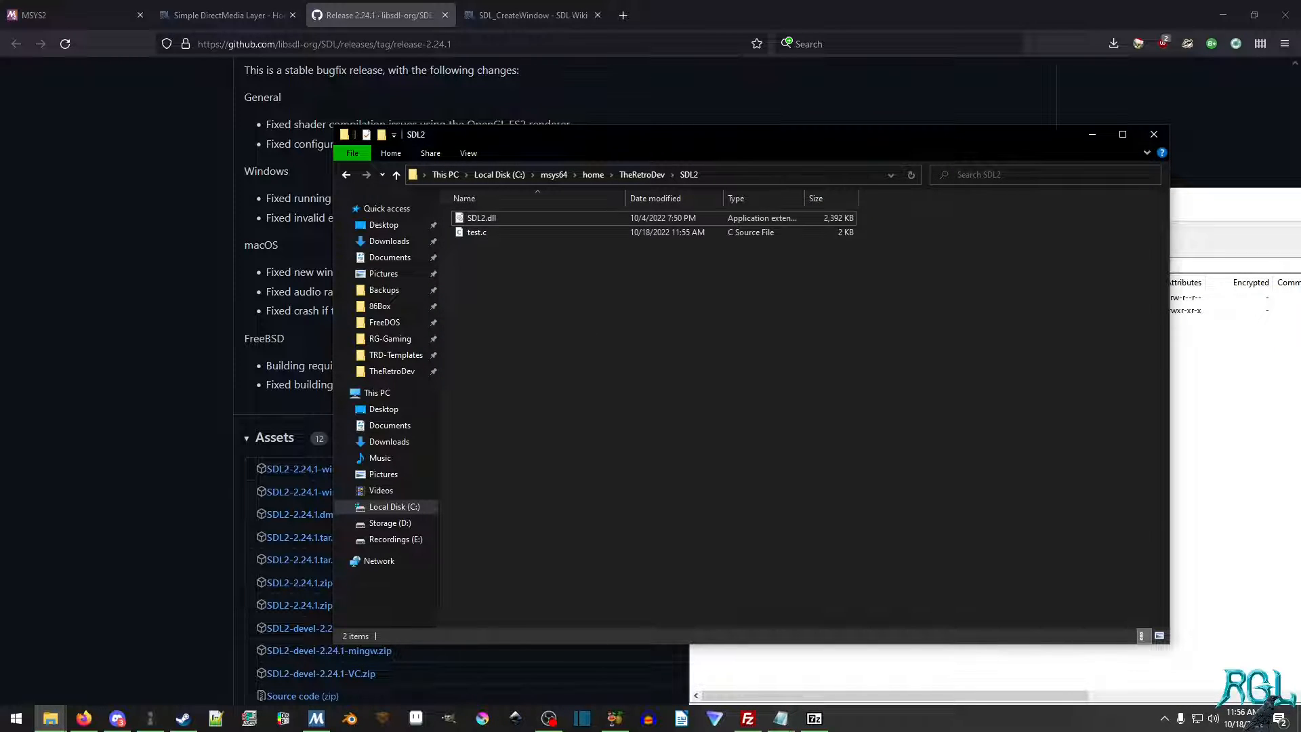
click(1220, 407)
drag(1098, 206, 869, 220)
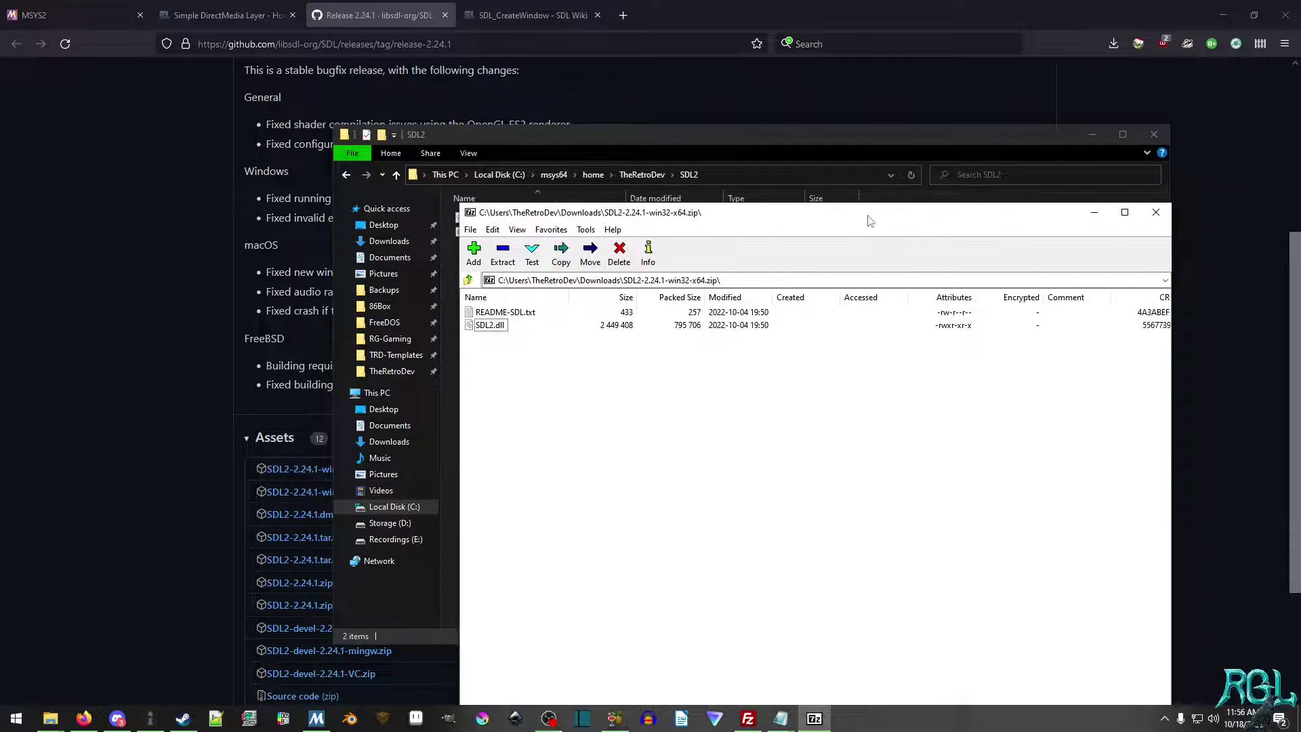
Close the 7-Zip archive window.
click(1156, 212)
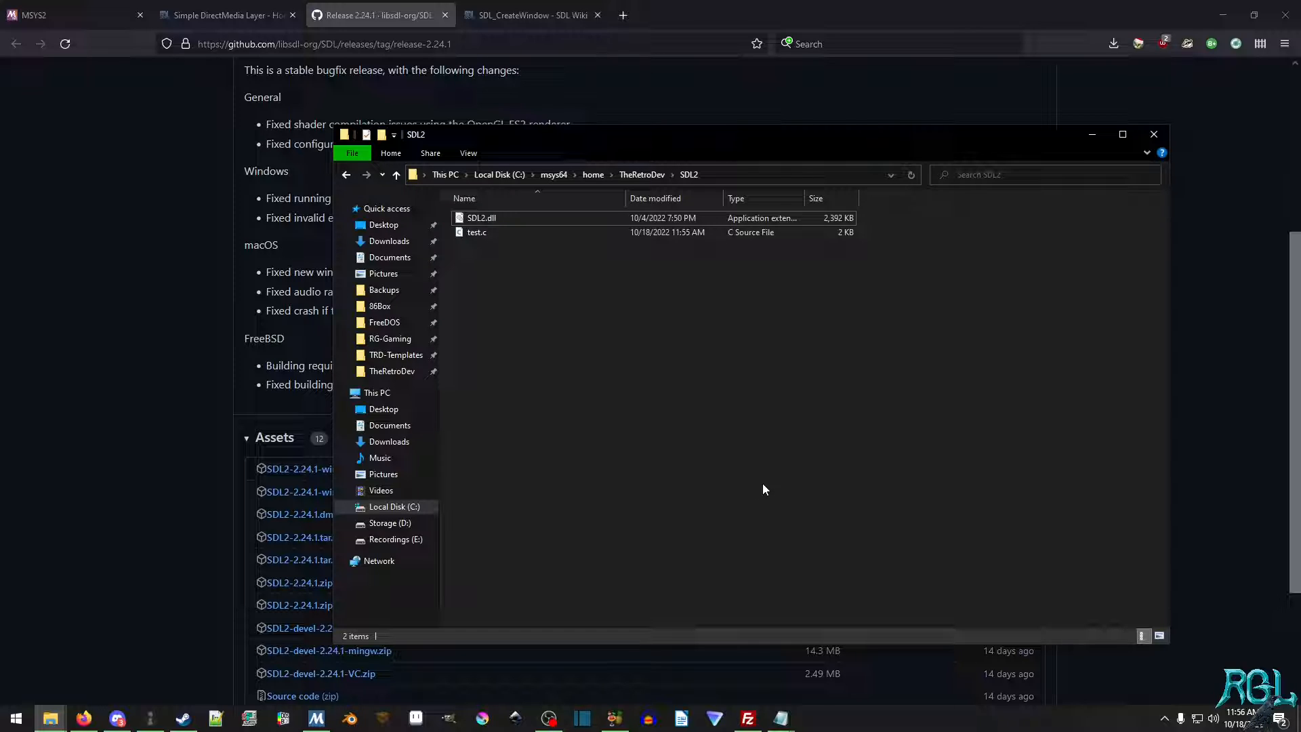
Run pacman -Syu (nothing to update), then gcc --version and g++ --version showing 12.2.0.
click(317, 718)
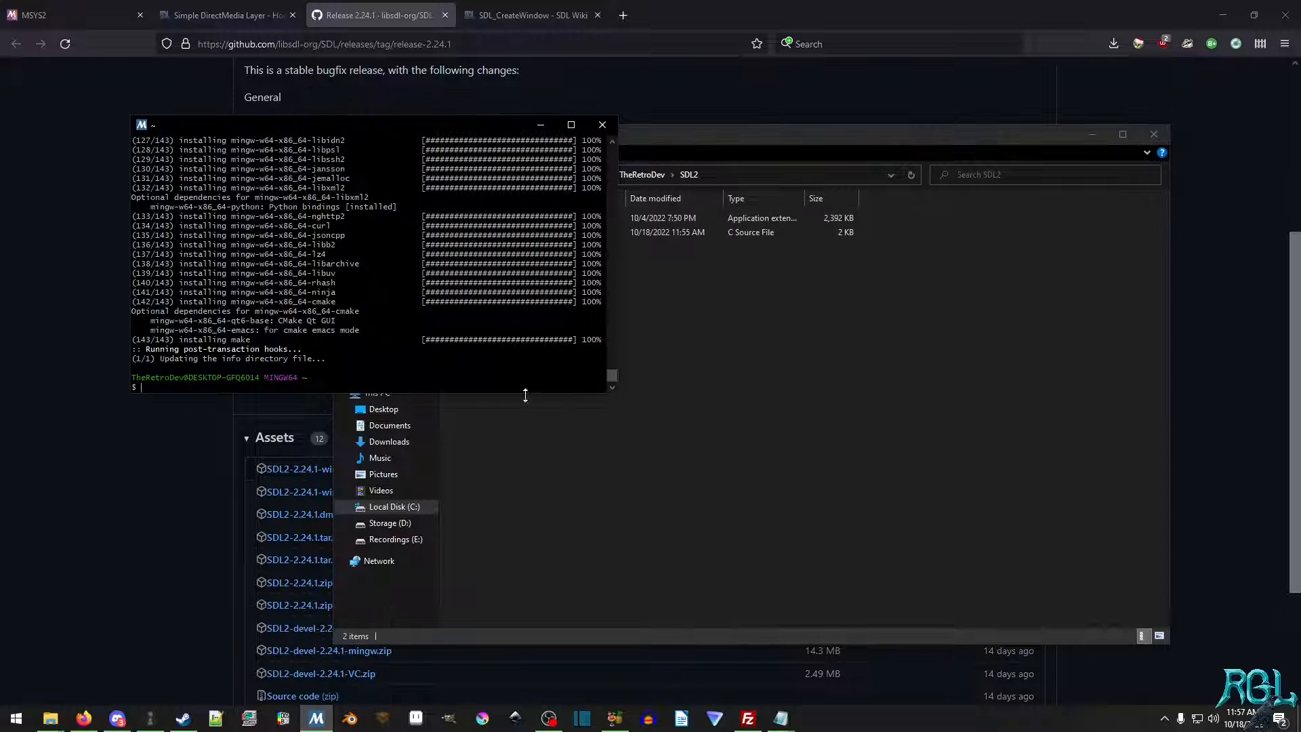
key(Up)
key(Up)
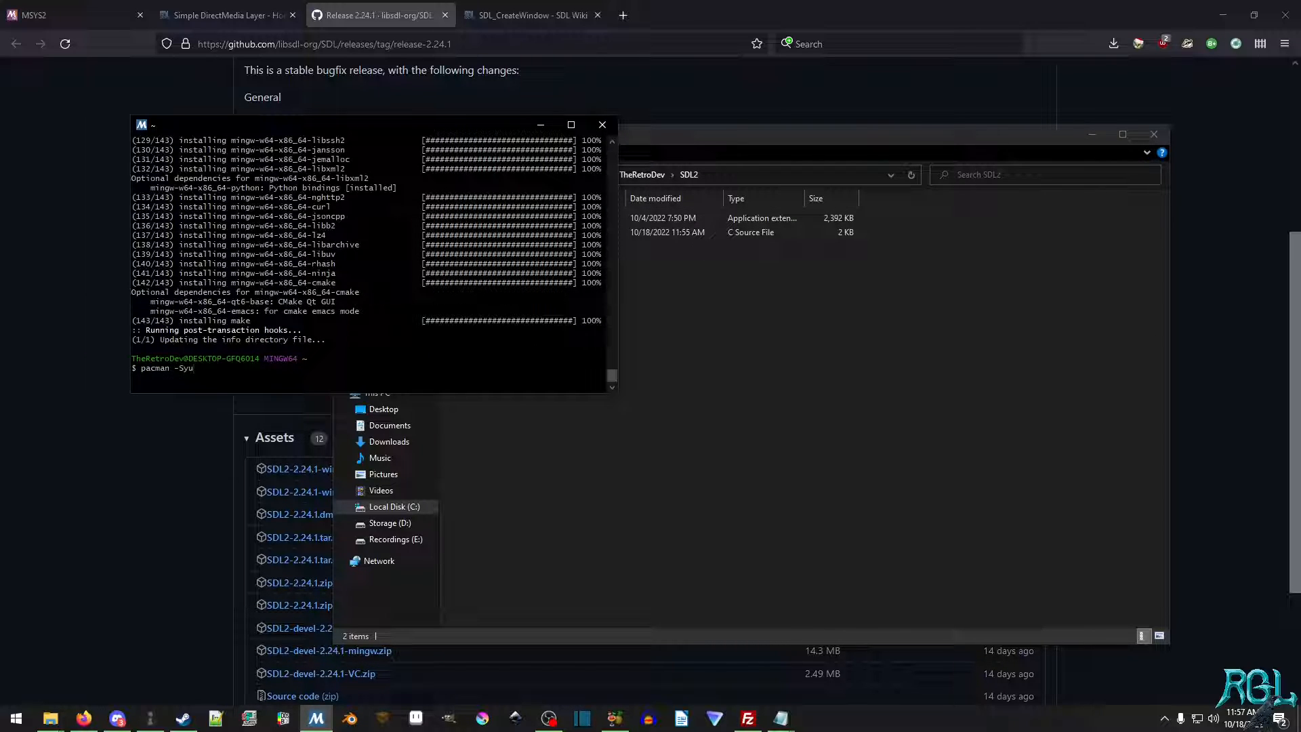
key(Return)
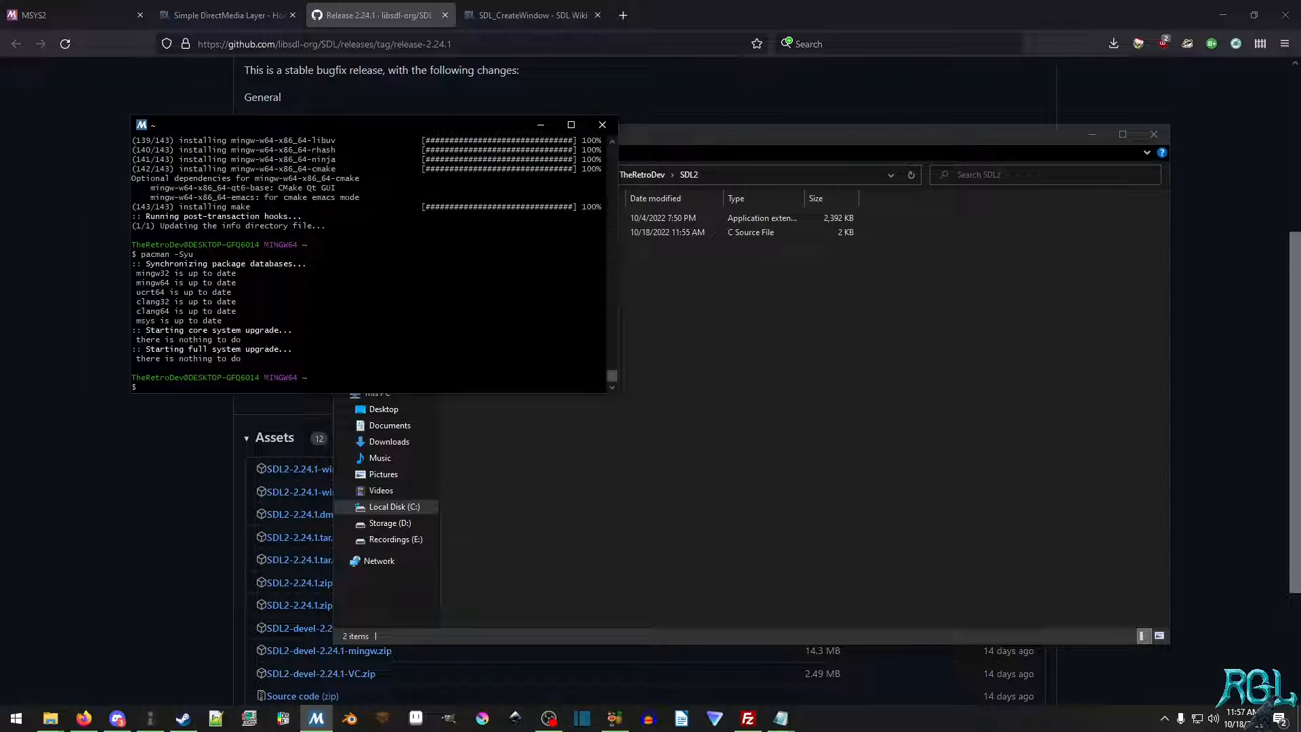
text(gcc --version)
key(Return)
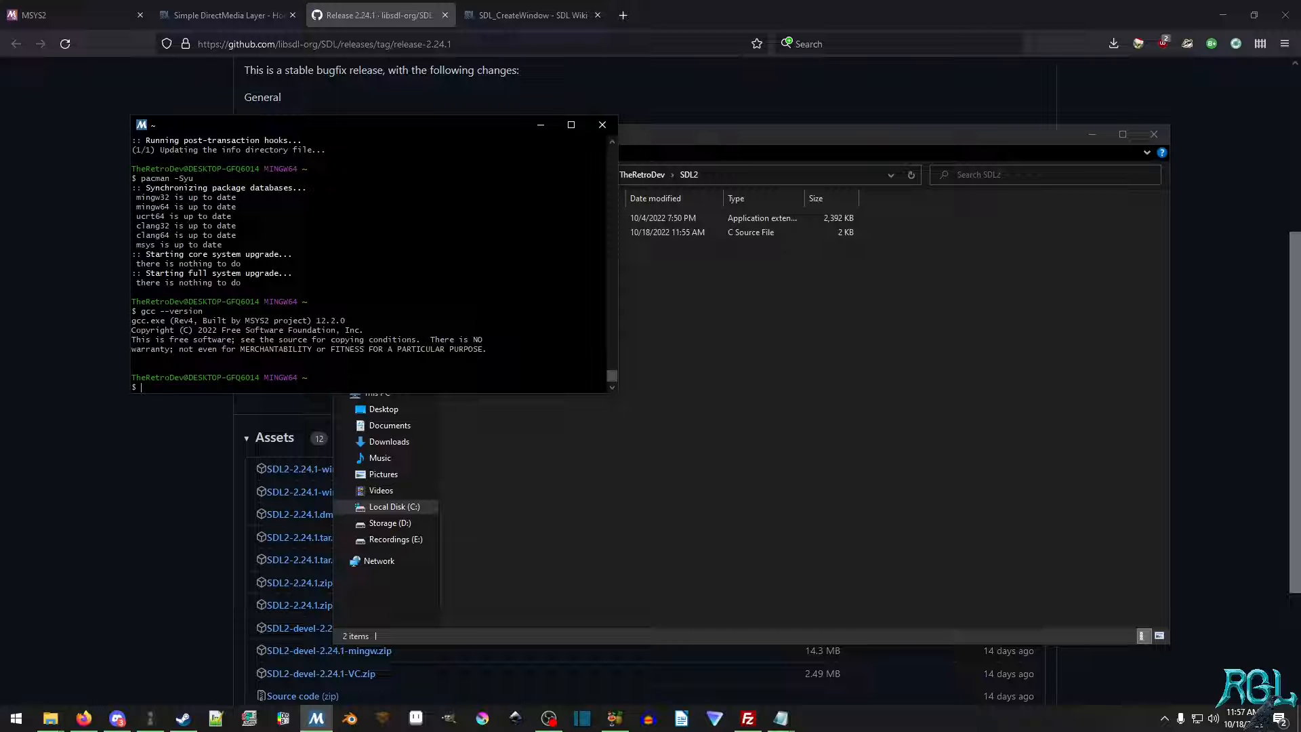
text(g++ --version)
key(Return)
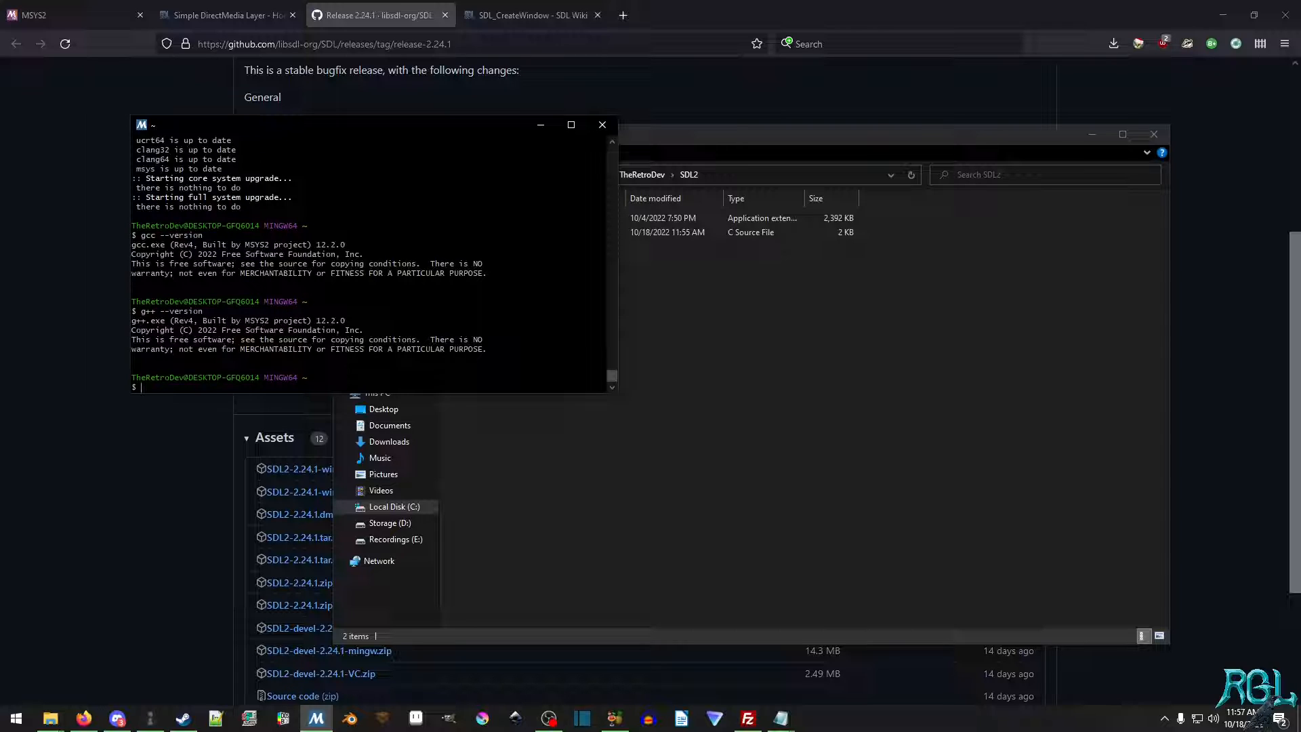
Arrange the windows, cd into the SDL2 folder and list test.c and SDL2.dll.
click(1050, 126)
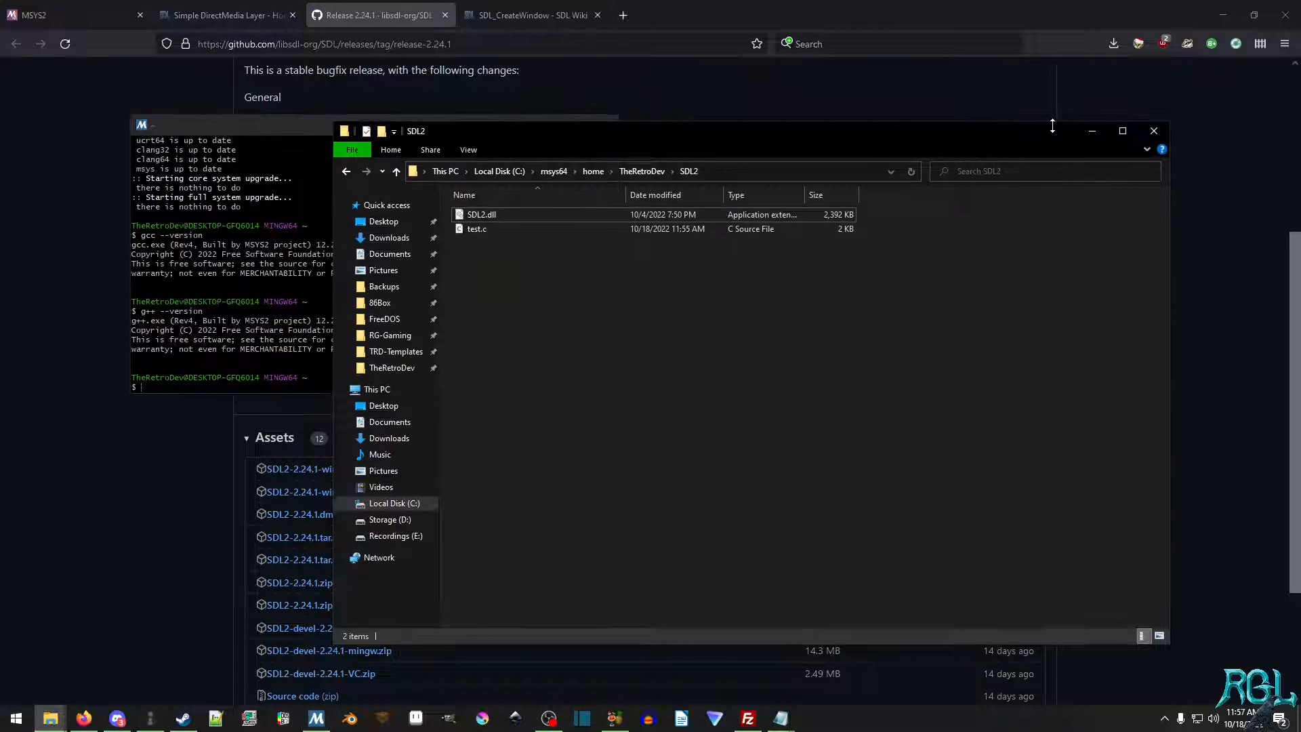
drag(839, 143, 918, 137)
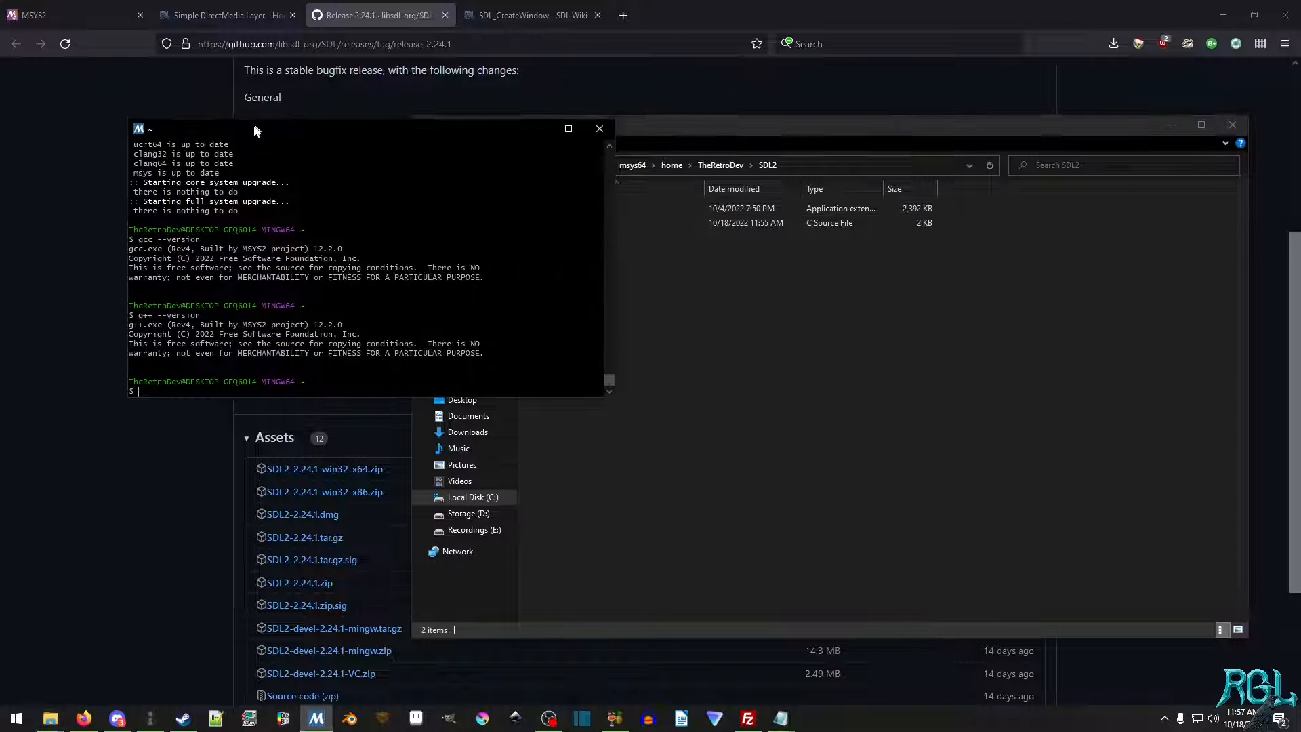
drag(252, 122, 228, 136)
text(ls)
key(Return)
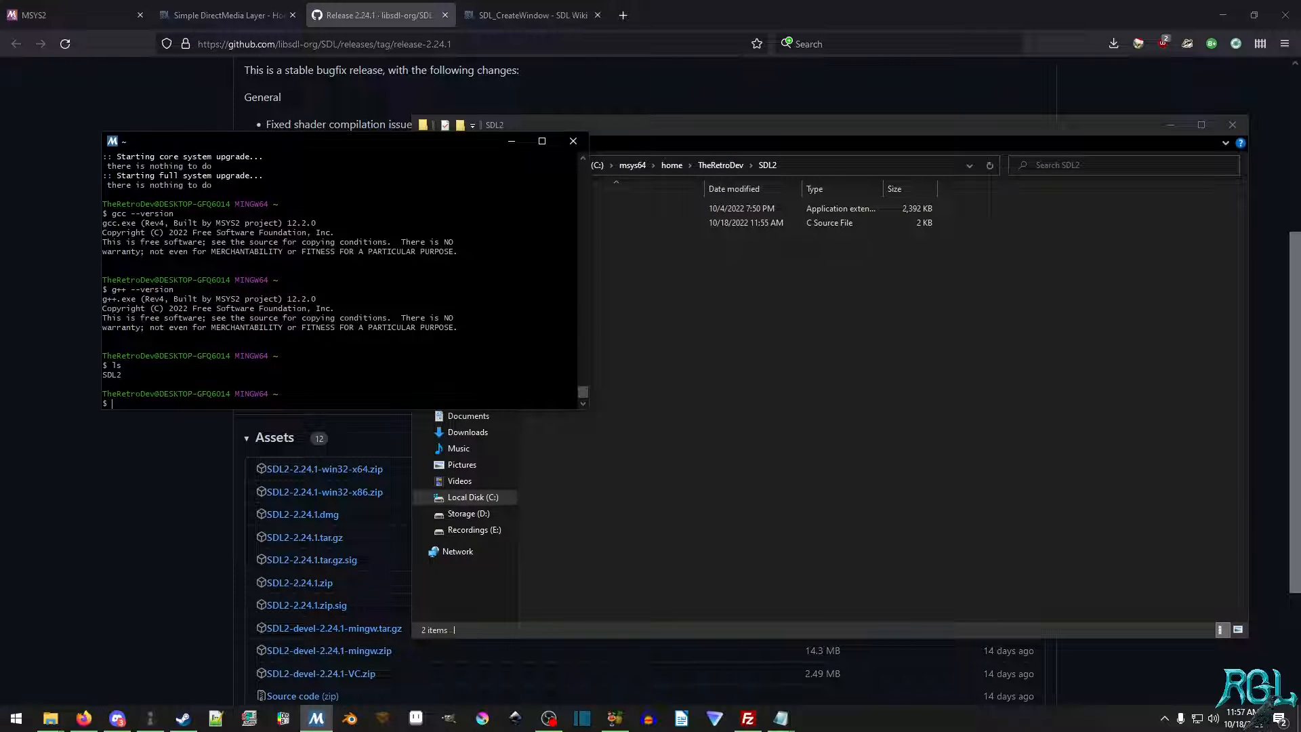
text(cd SDL2)
key(Return)
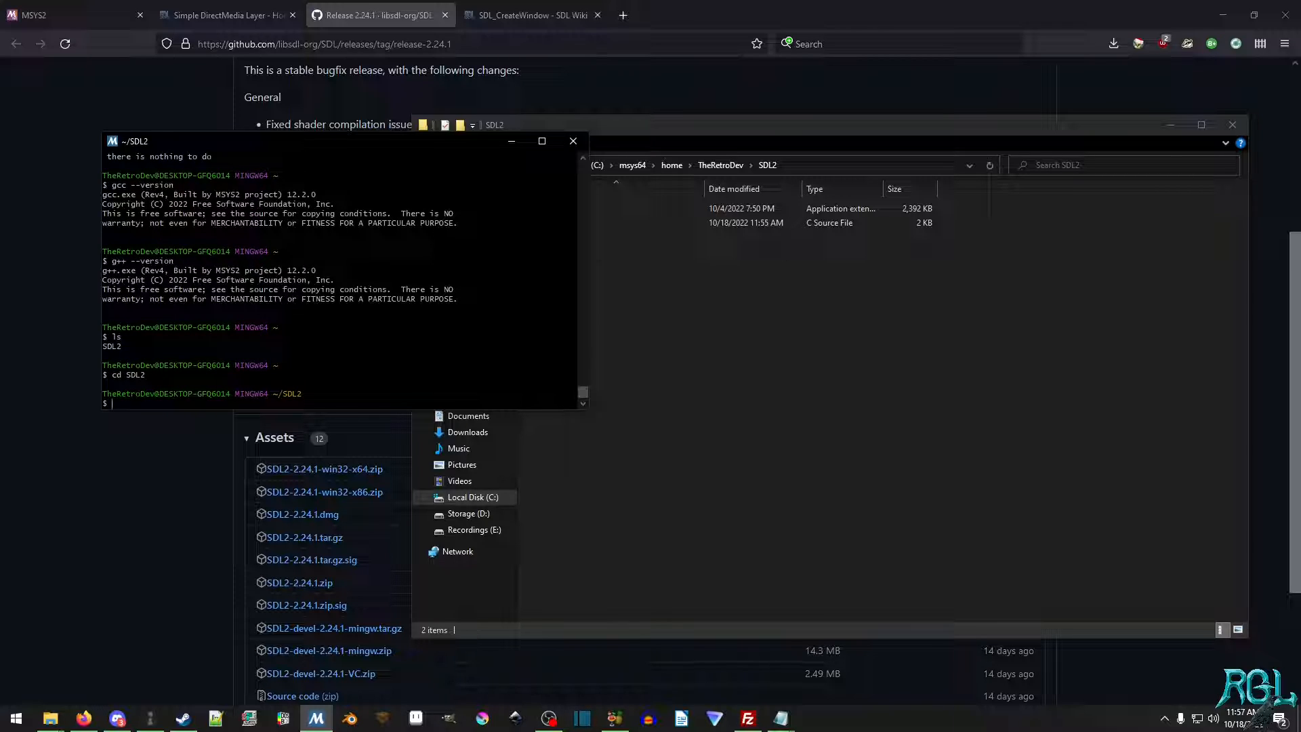
text(ls)
key(Return)
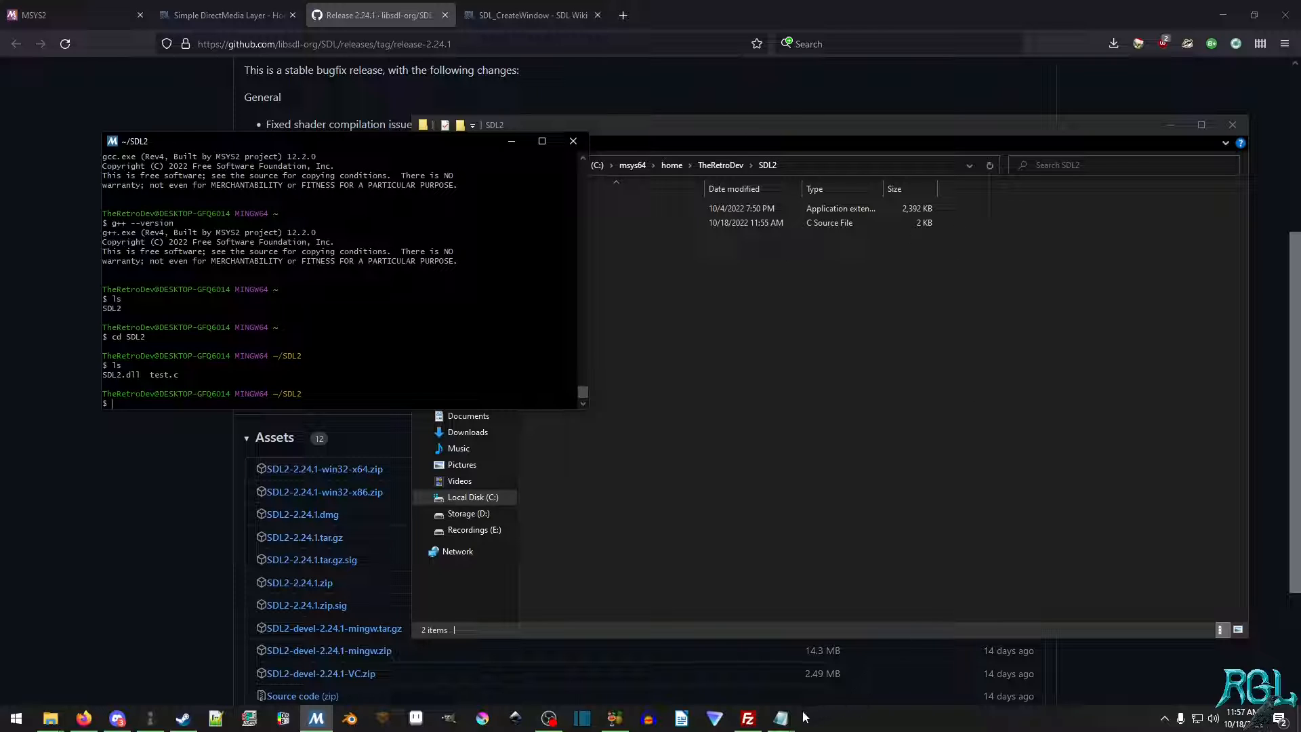
Run 'gcc test.c -o test.exe', which fails with undefined SDL references.
click(783, 661)
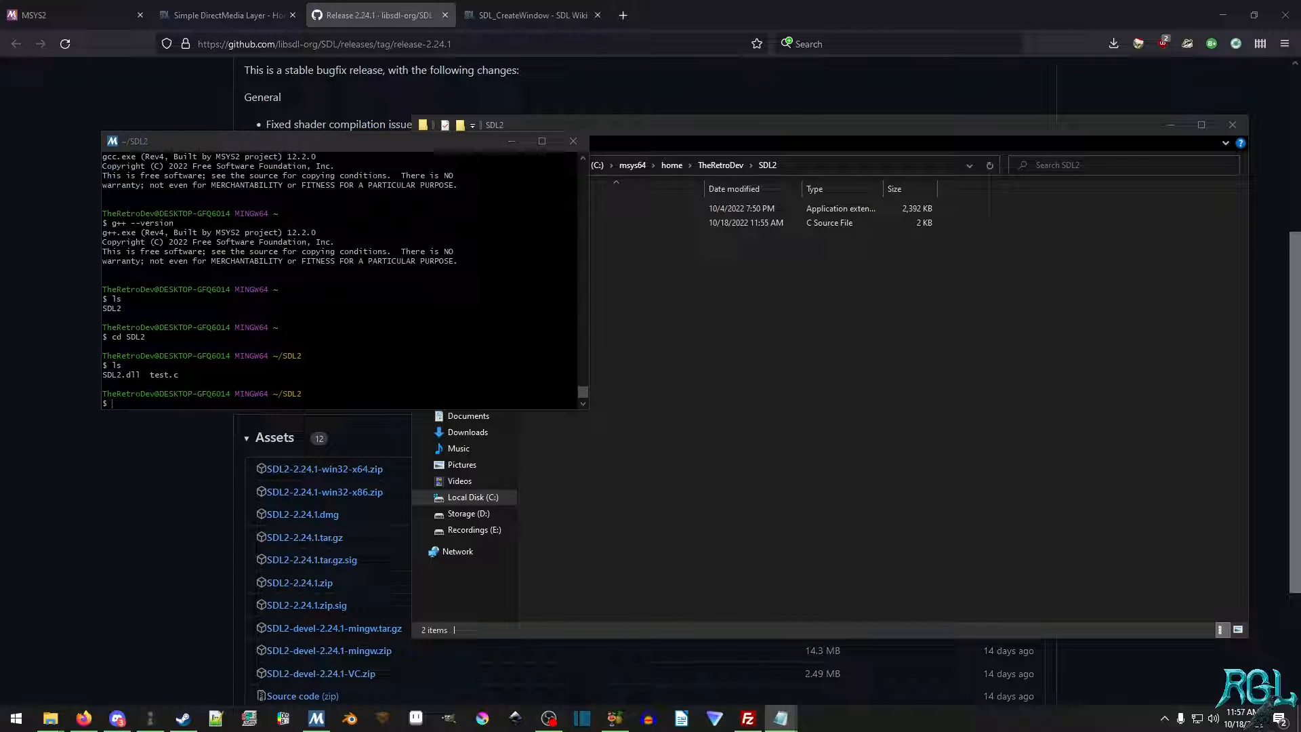
key(alt+Tab)
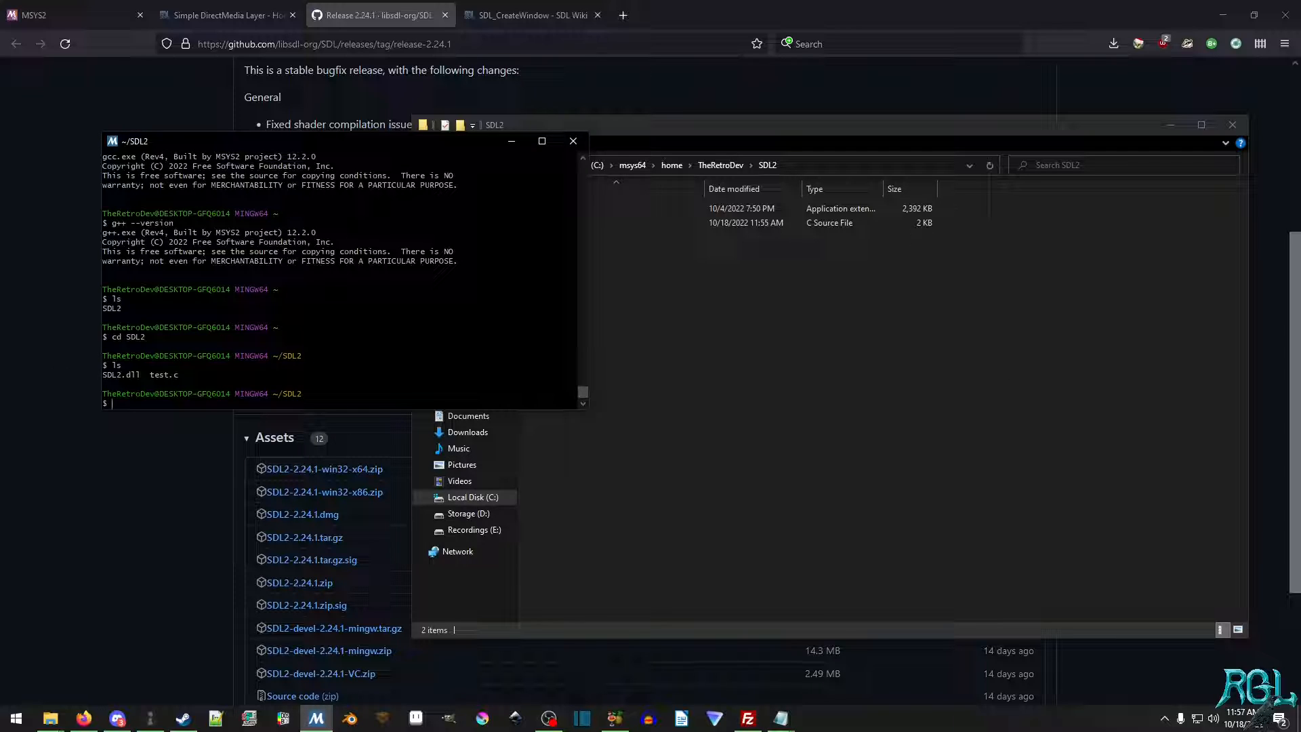
text(gcc)
text( test.c -)
text(o test.exe)
key(Return)
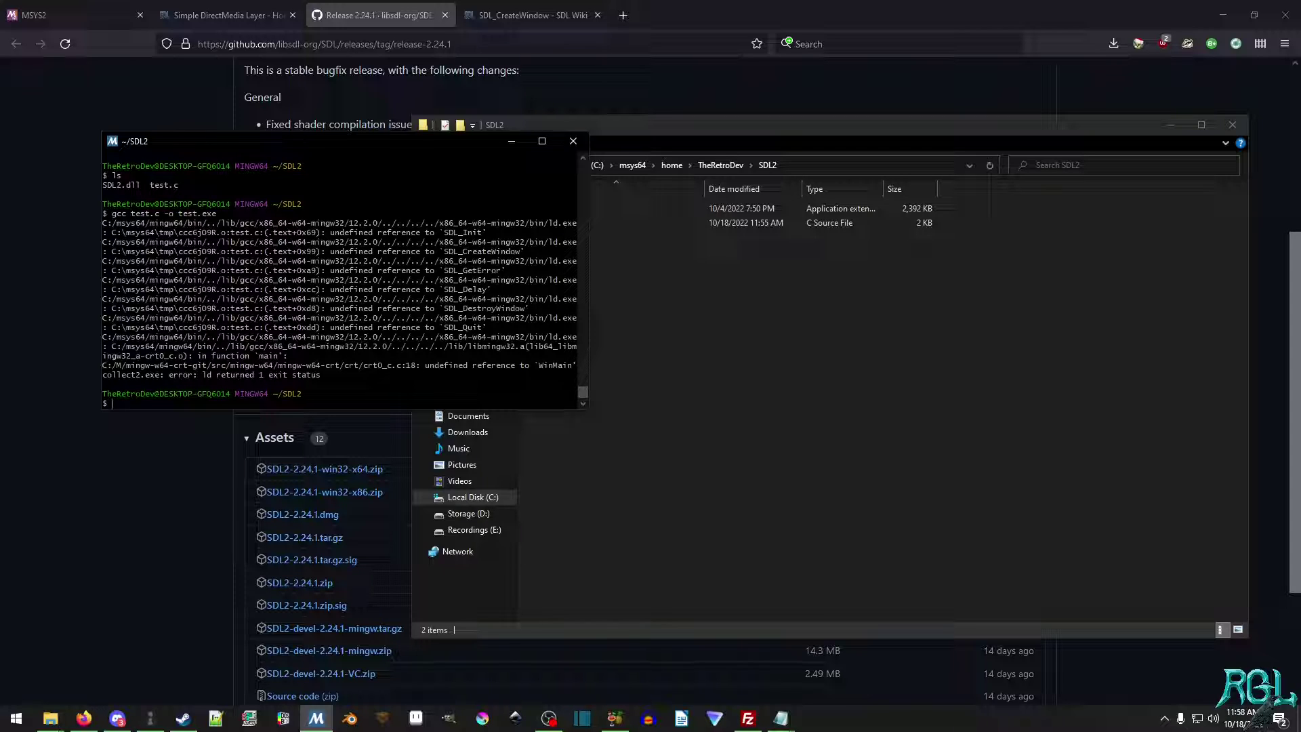
Recompile with 'gcc test.c -o test.exe $(pkg-config --cflags --libs sdl2)' successfully.
key(Up)
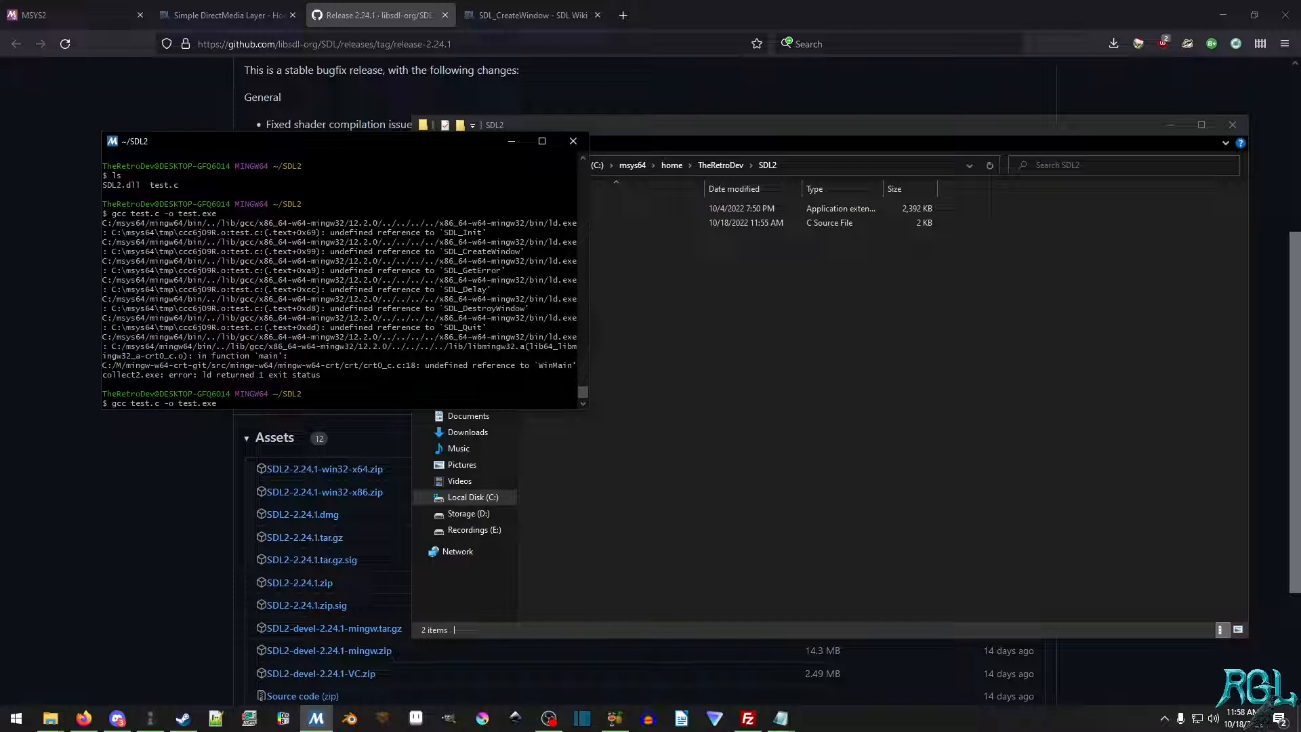
text($)
text(()
text(pkg-config --)
text(clf)
key(BackSpace)
key(BackSpace)
text(flags )
text(--libs )
text(sdl2))
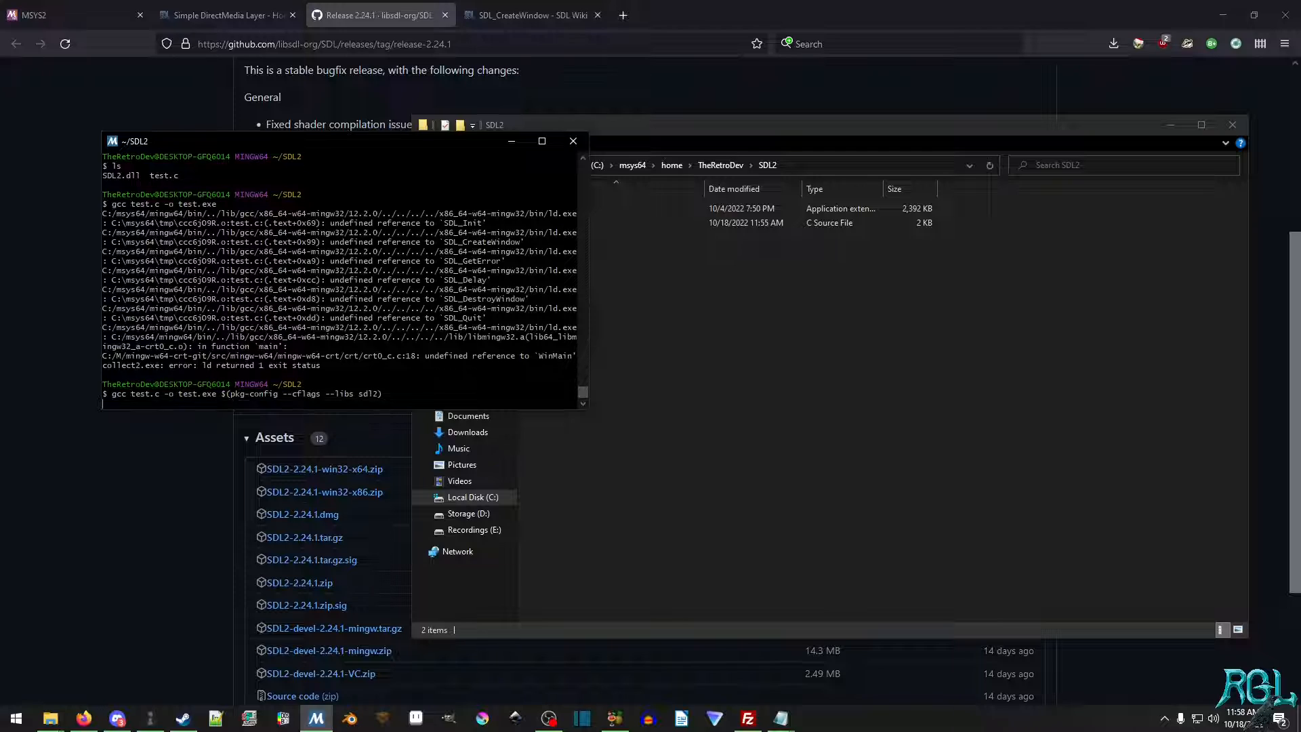
key(Return)
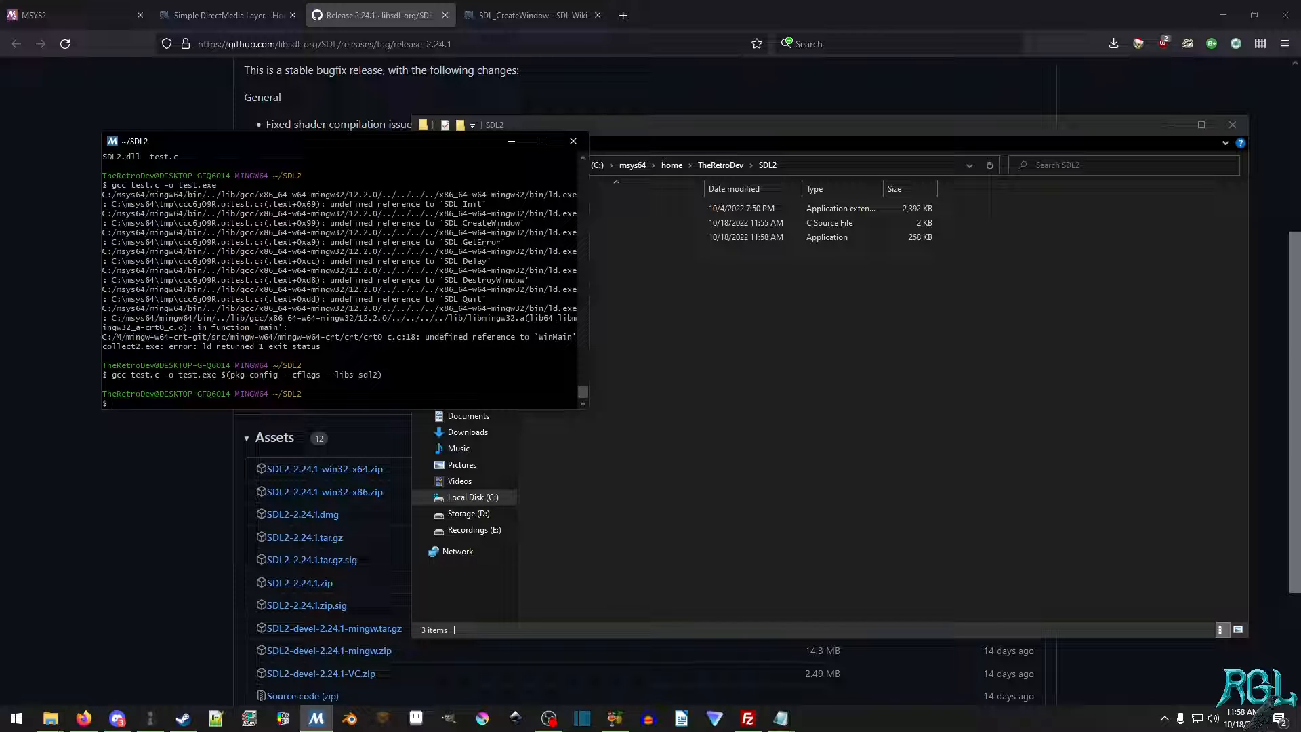
Check test.exe exists, then try ./main.exe and main.exe in the shell, both failing.
click(895, 445)
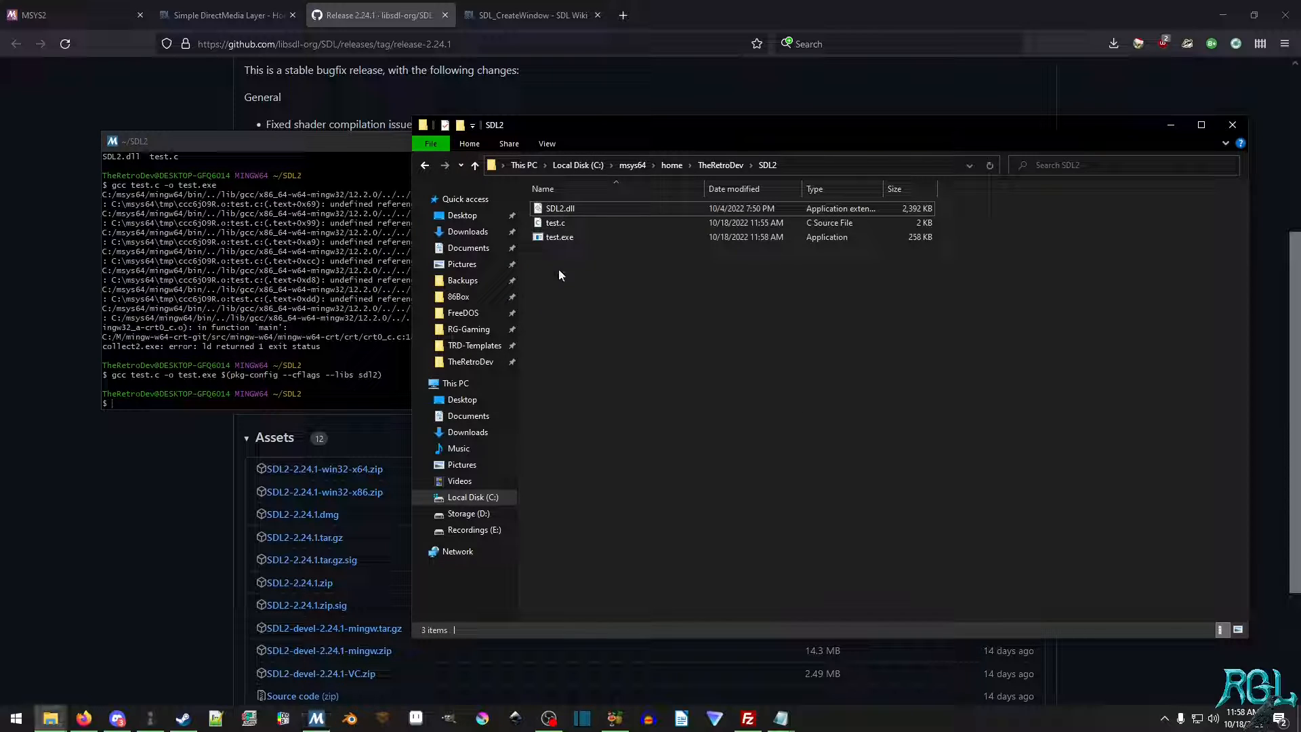
click(567, 241)
key(alt+Tab)
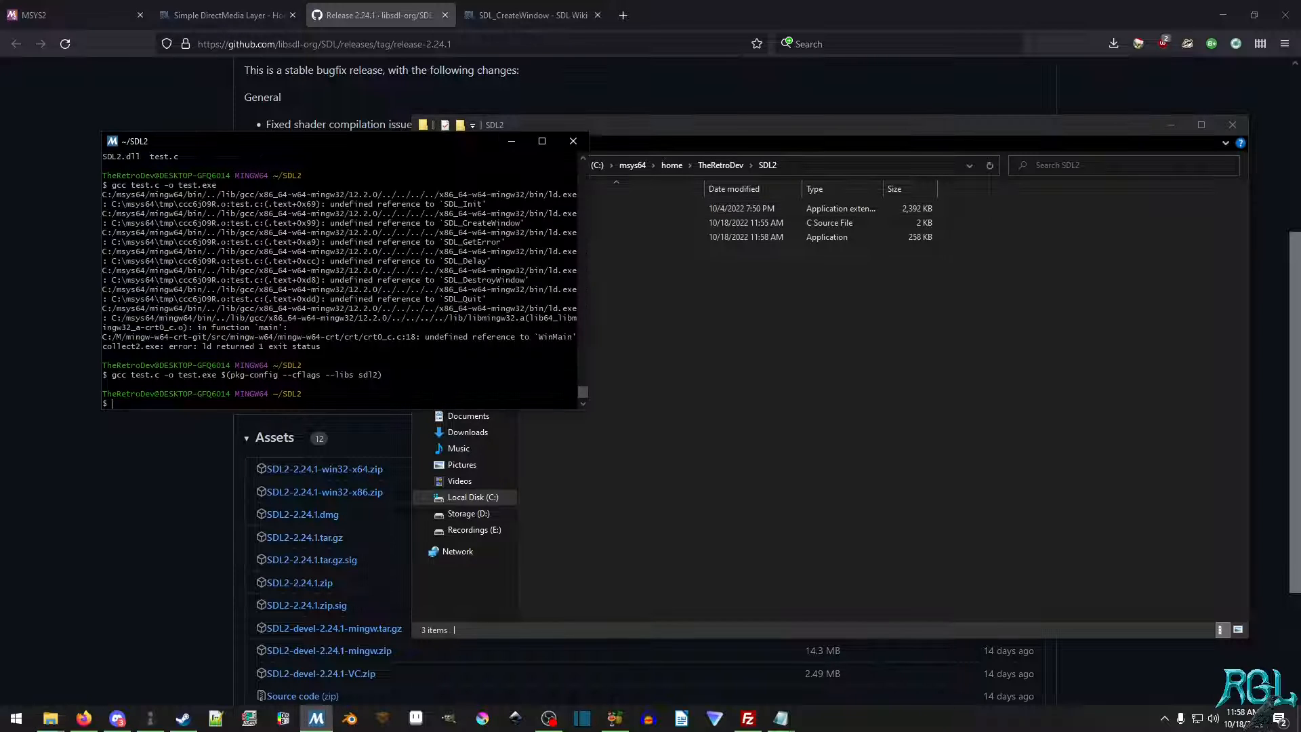
text(./main.exe)
key(Return)
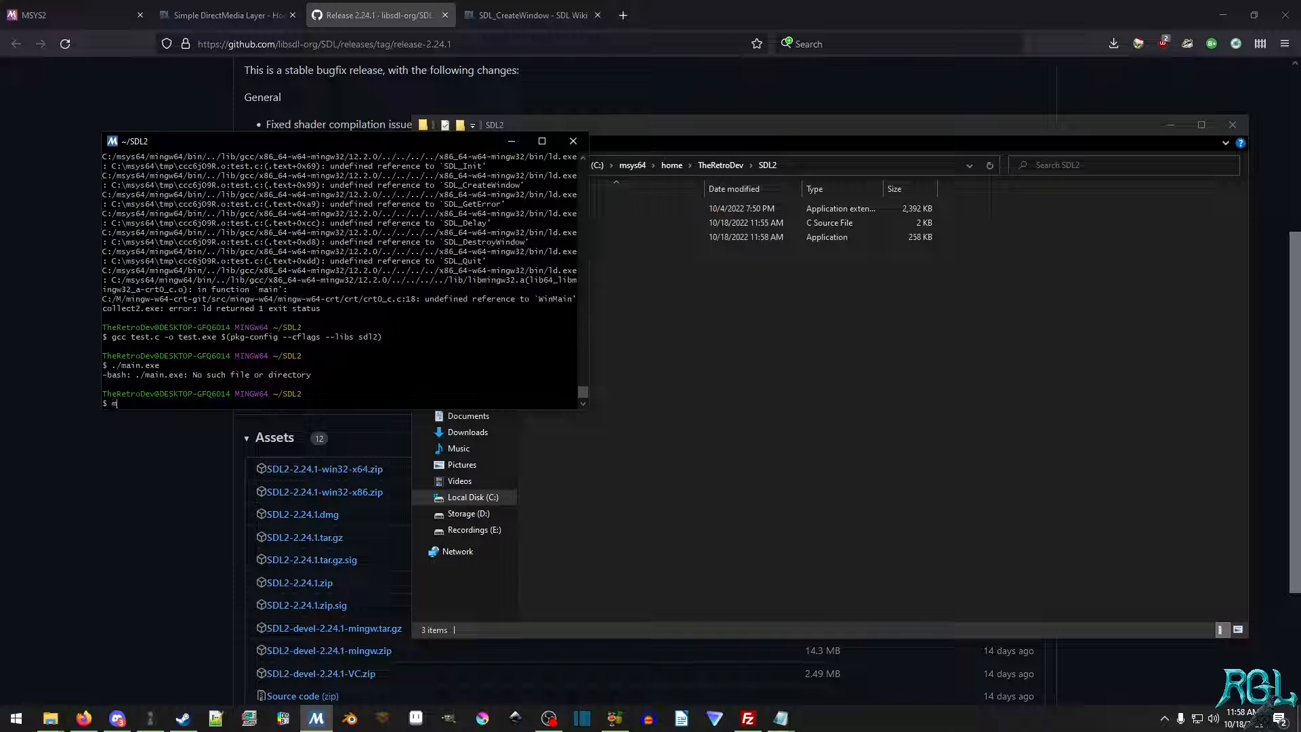
text(ain.exe)
key(Return)
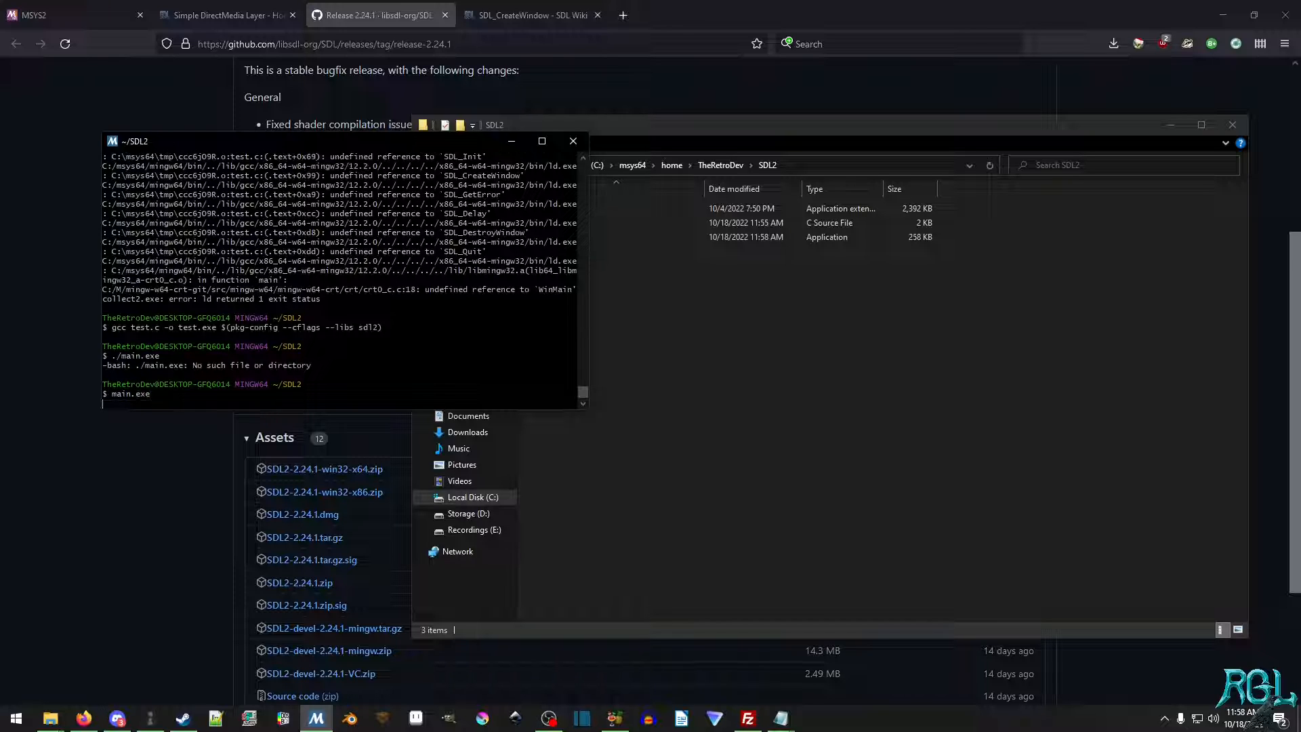
Launch test.exe from File Explorer so its SDL2 window appears.
click(810, 396)
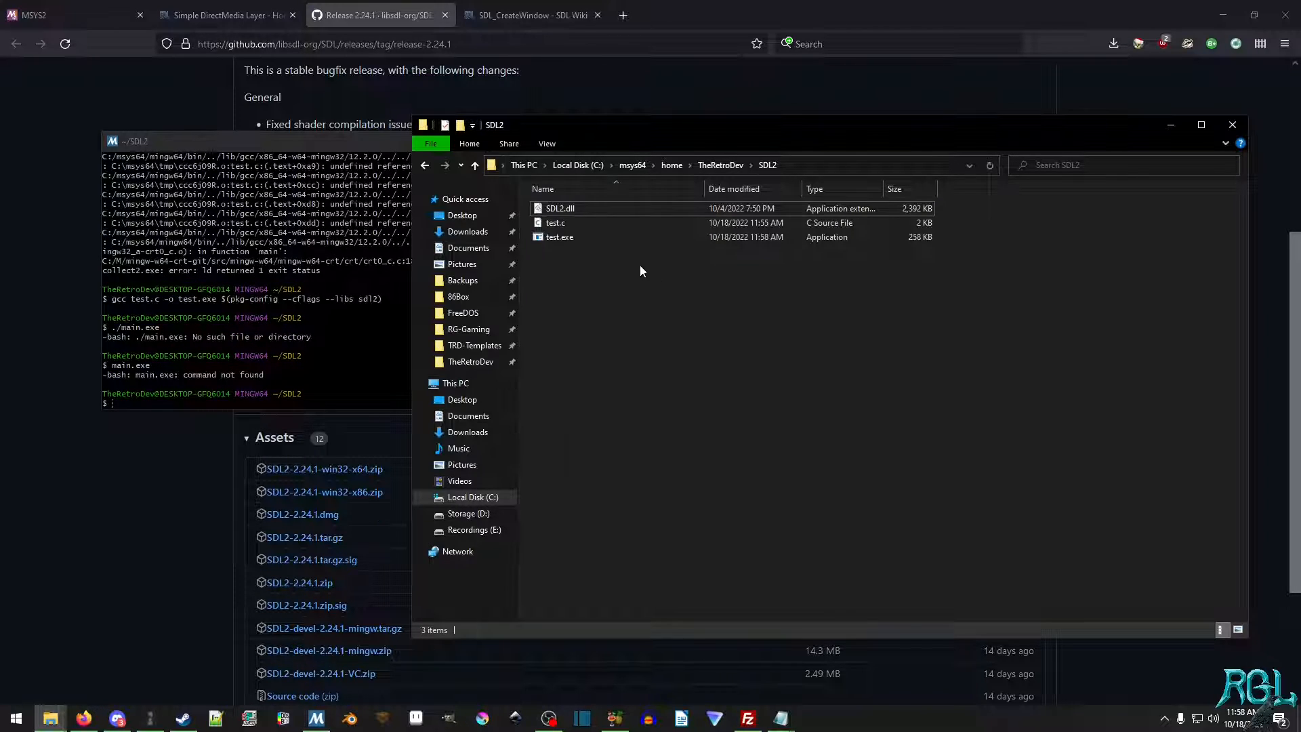
double_click(560, 237)
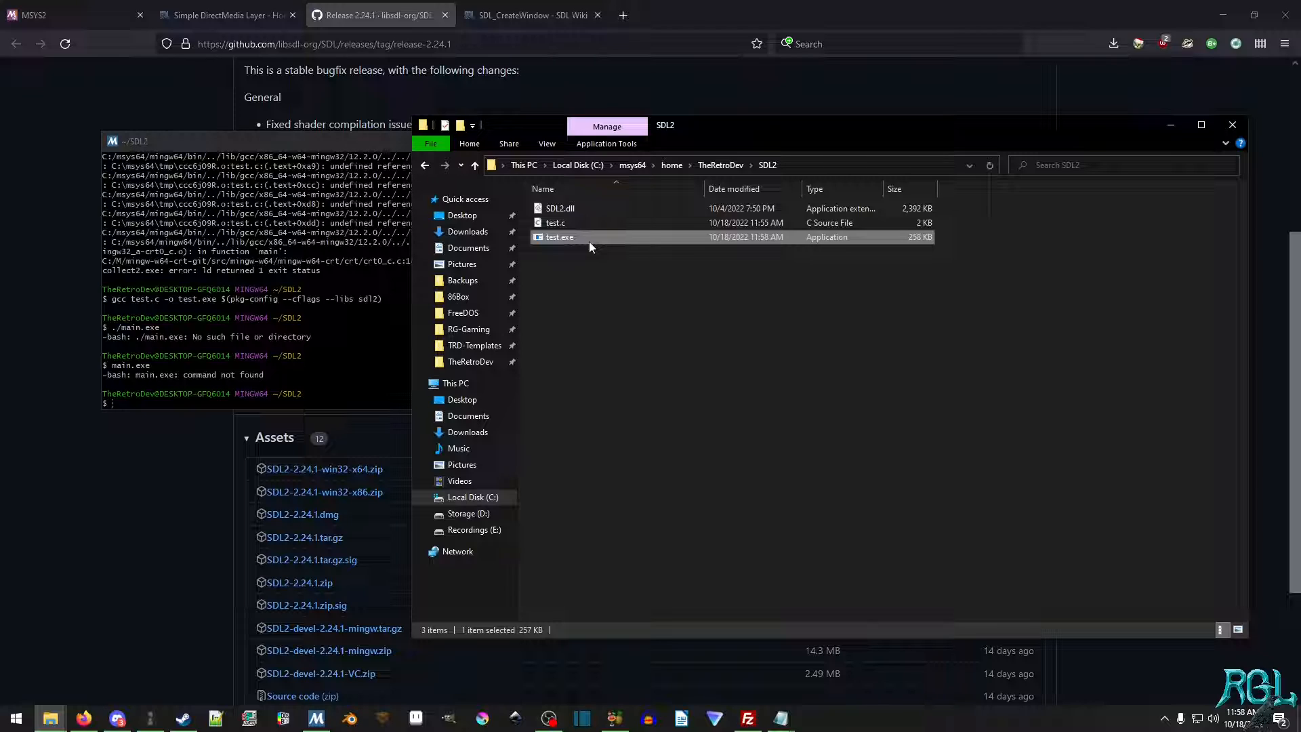
Rebuild test.exe with -O3 added to the gcc command and launch the new build.
key(alt+Tab)
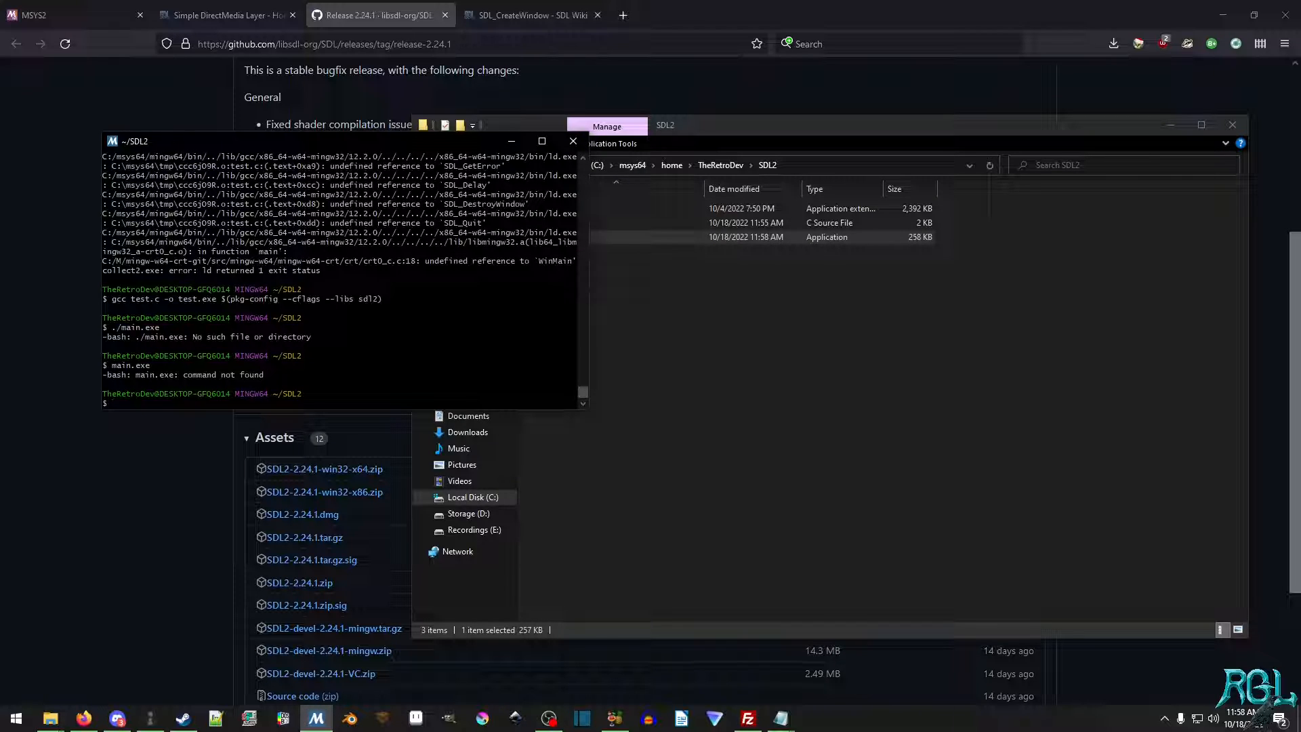
key(Up)
key(Up)
key(Up)
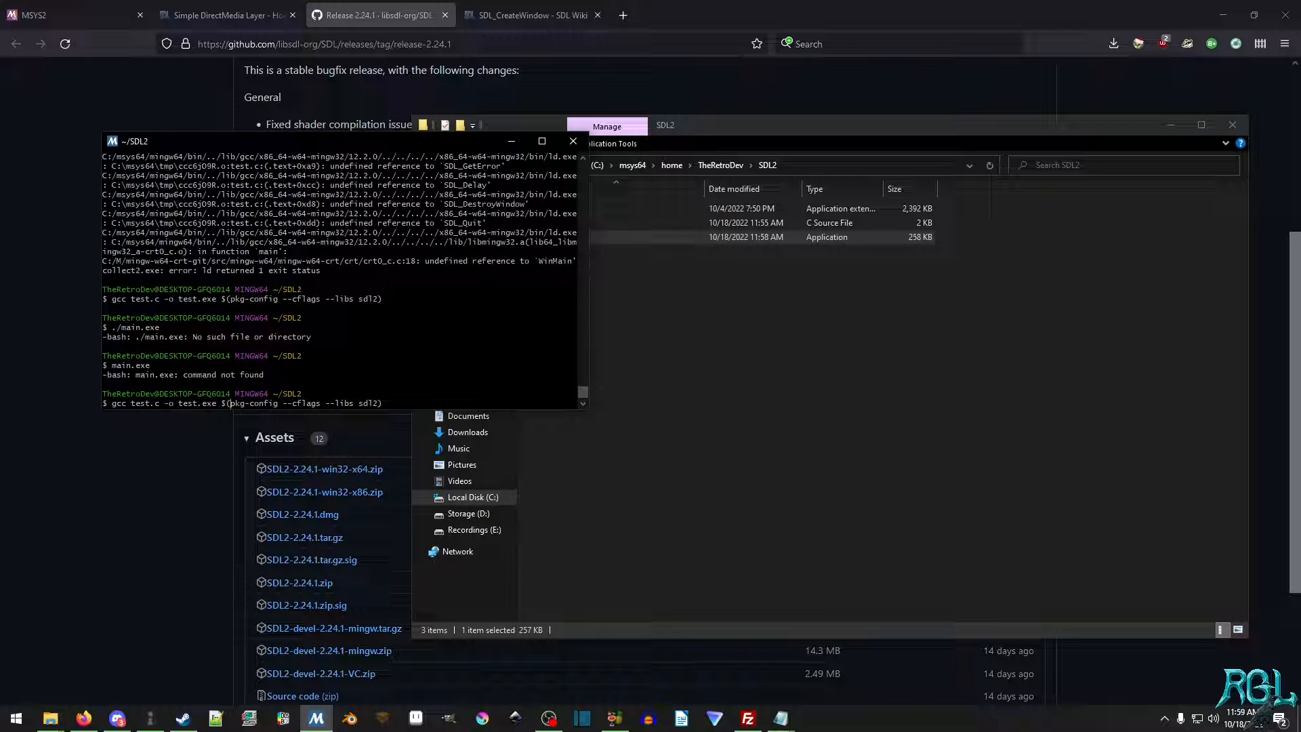
text(-O3)
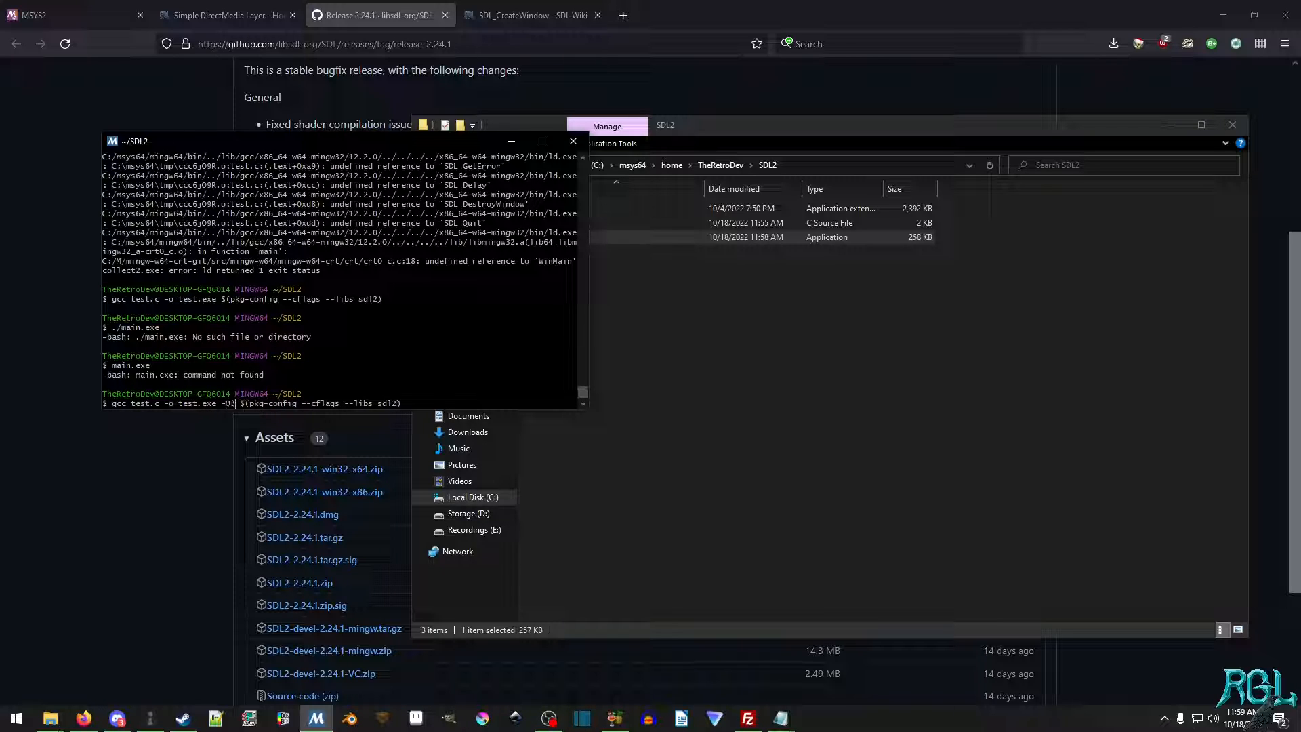
key(Return)
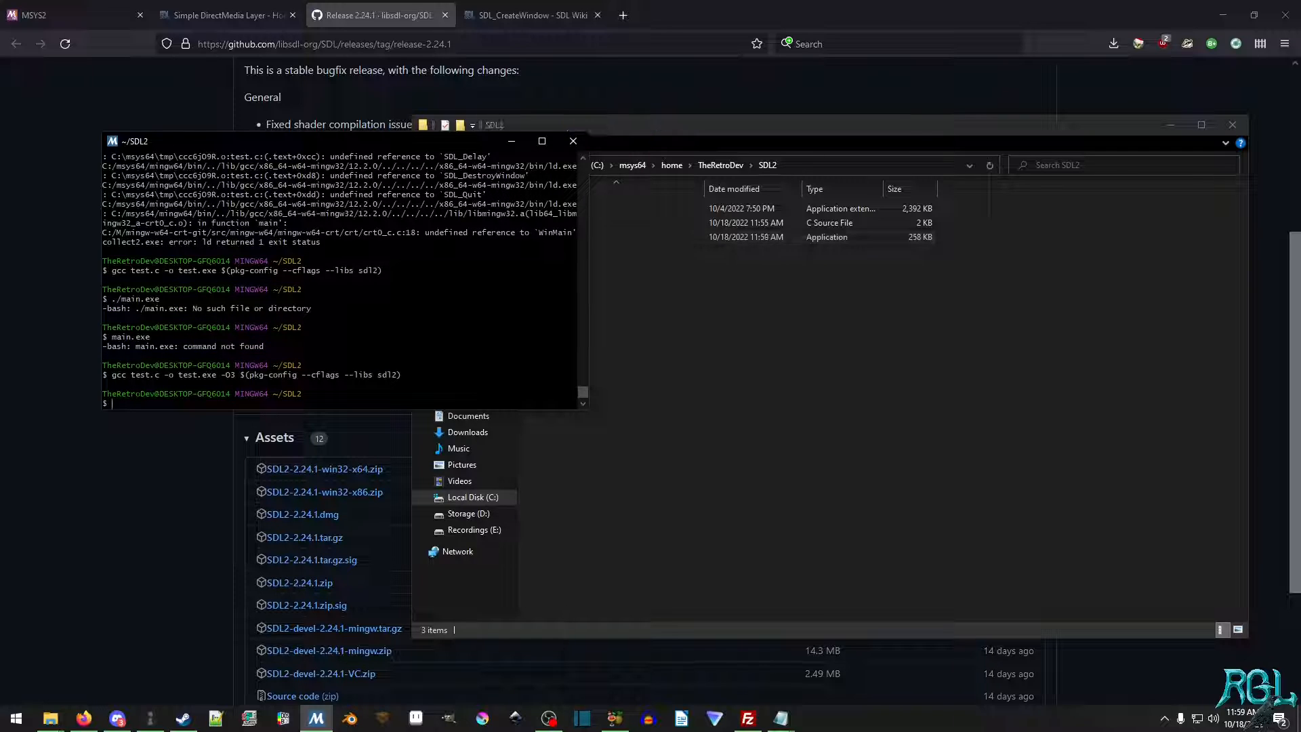
click(749, 291)
double_click(586, 237)
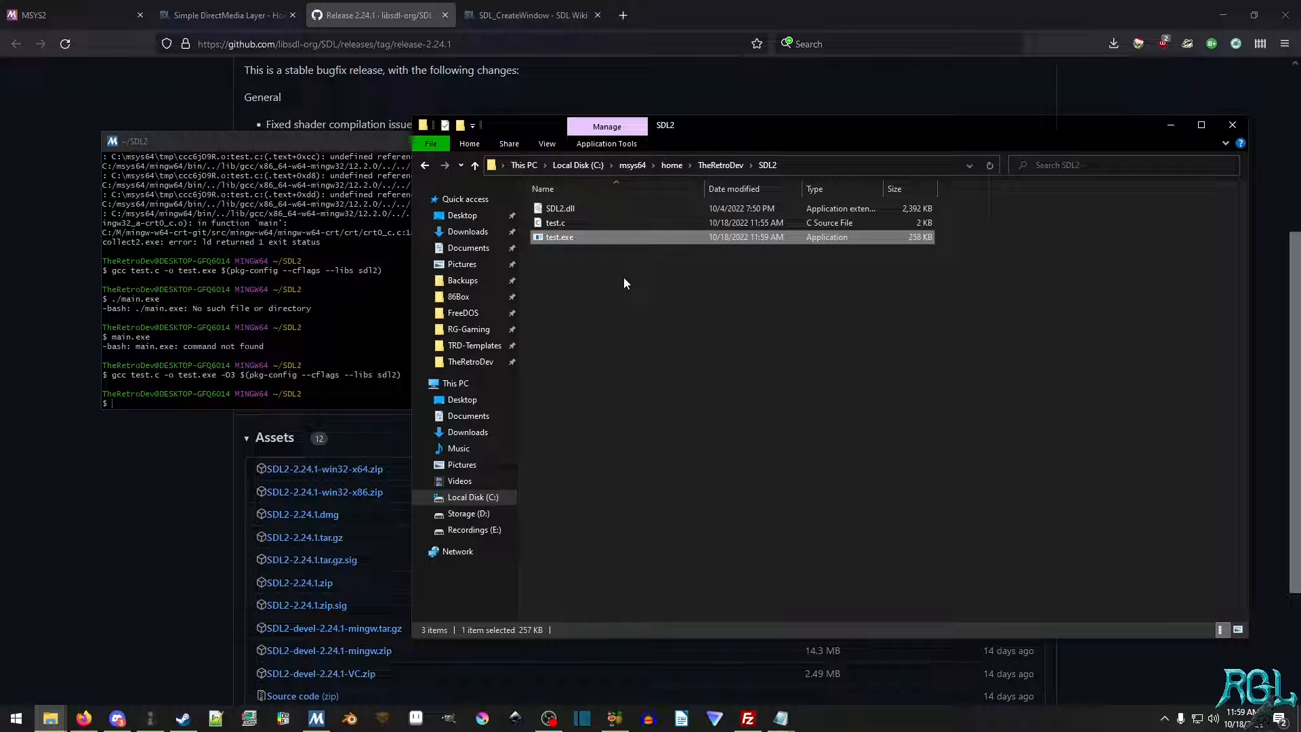
key(alt+Tab)
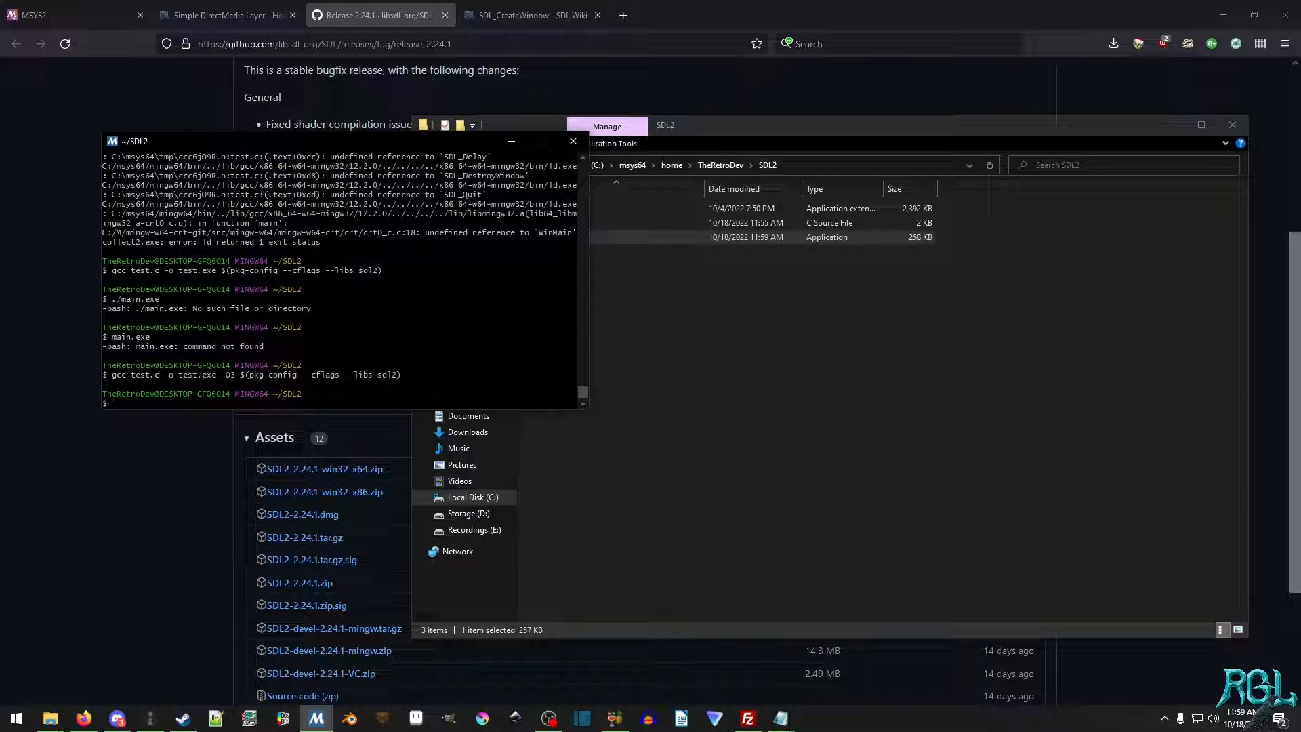
click(697, 389)
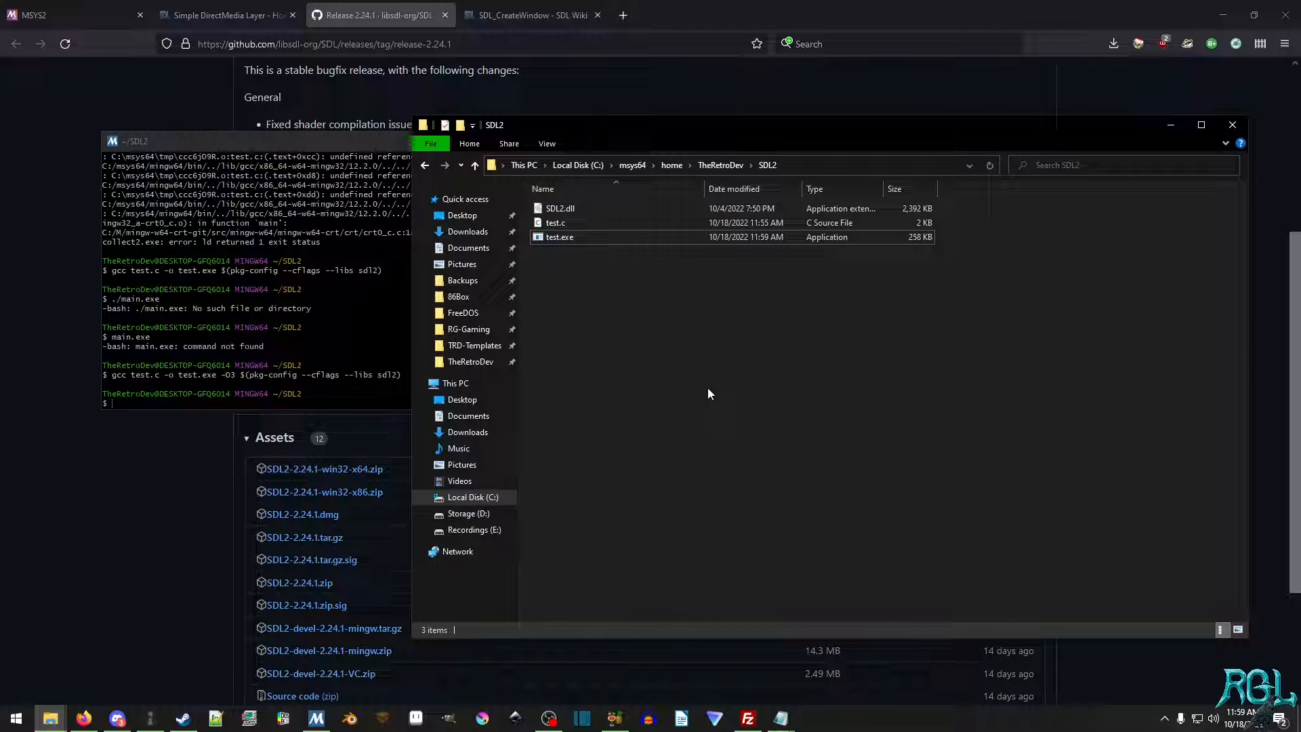